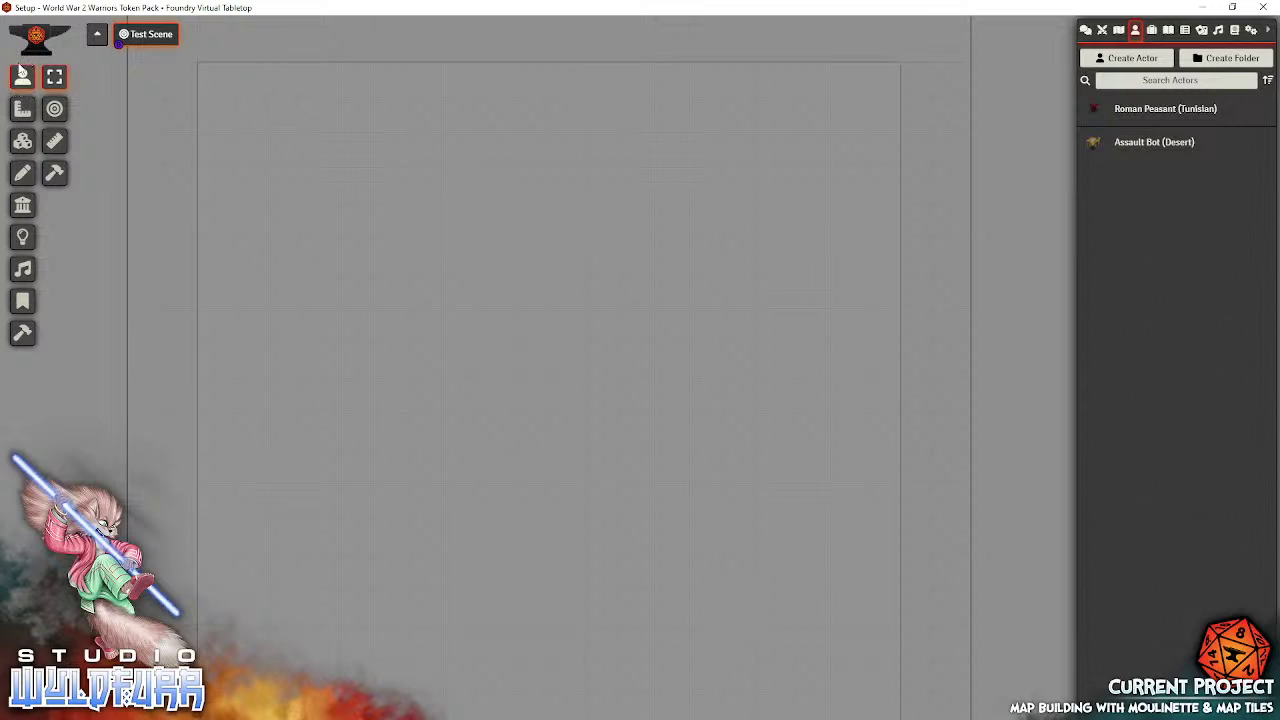
Step: Review the world's enabled modules, checking that Moulinette Core and its add-on modules are active
click(1236, 31)
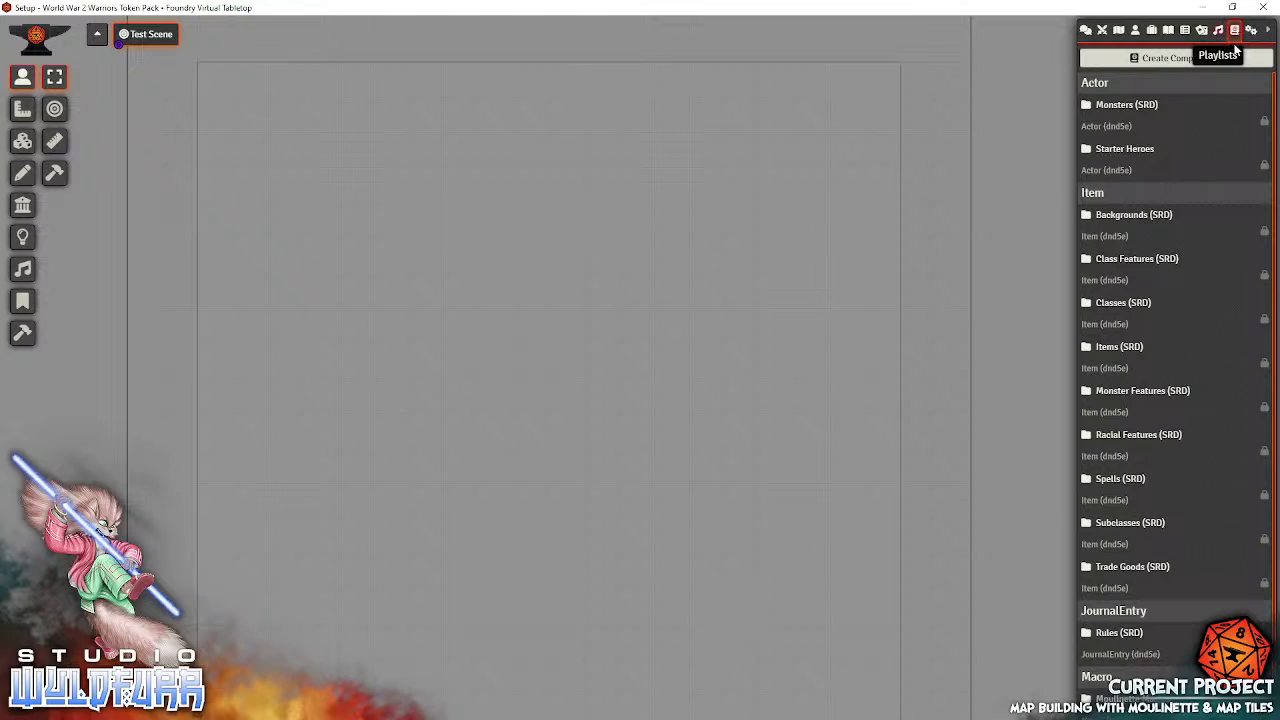
click(1252, 31)
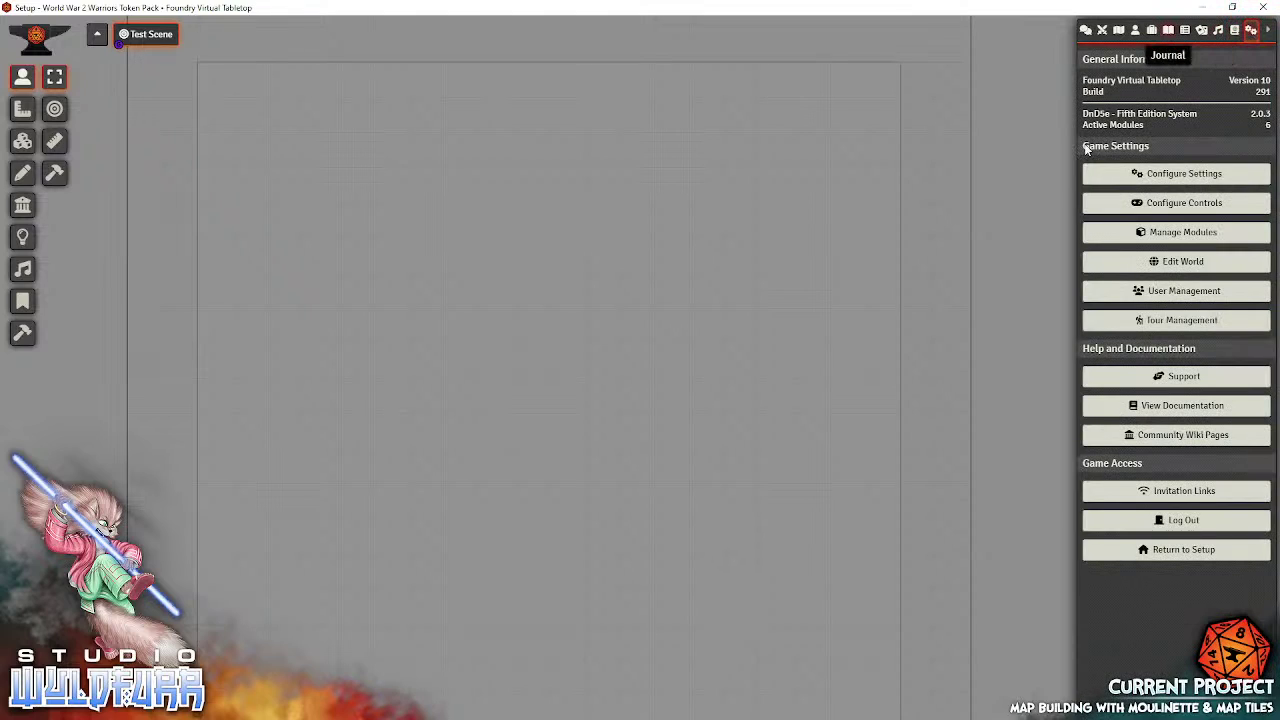
click(1170, 233)
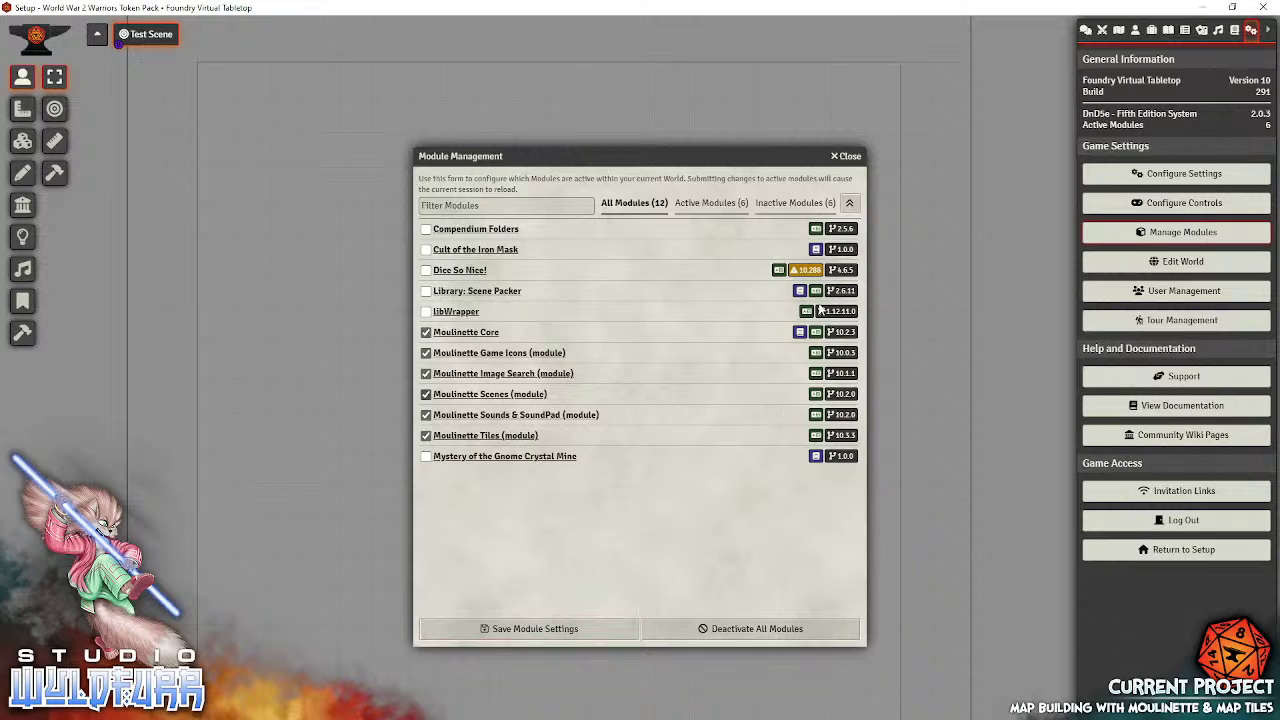
click(846, 157)
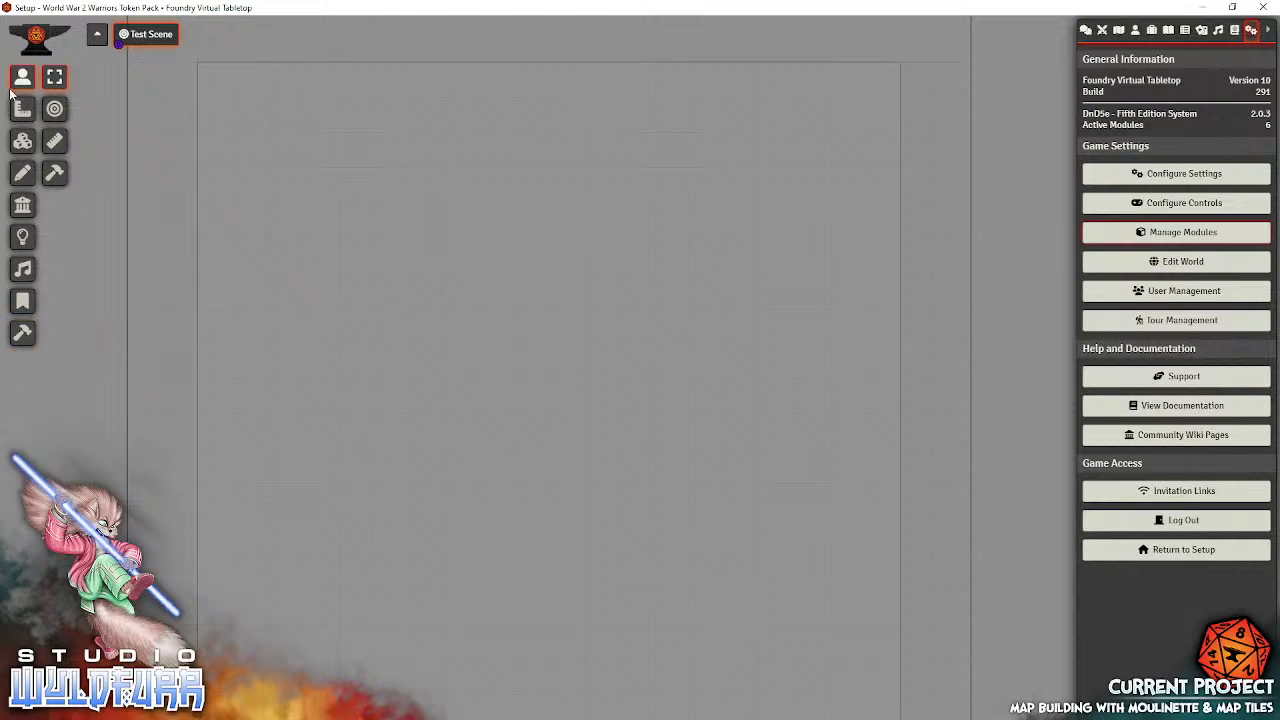
Step: Open Moulinette's Tiles/Tokens browser and choose the Studio WyldFurr | Roman Tokens pack
click(22, 332)
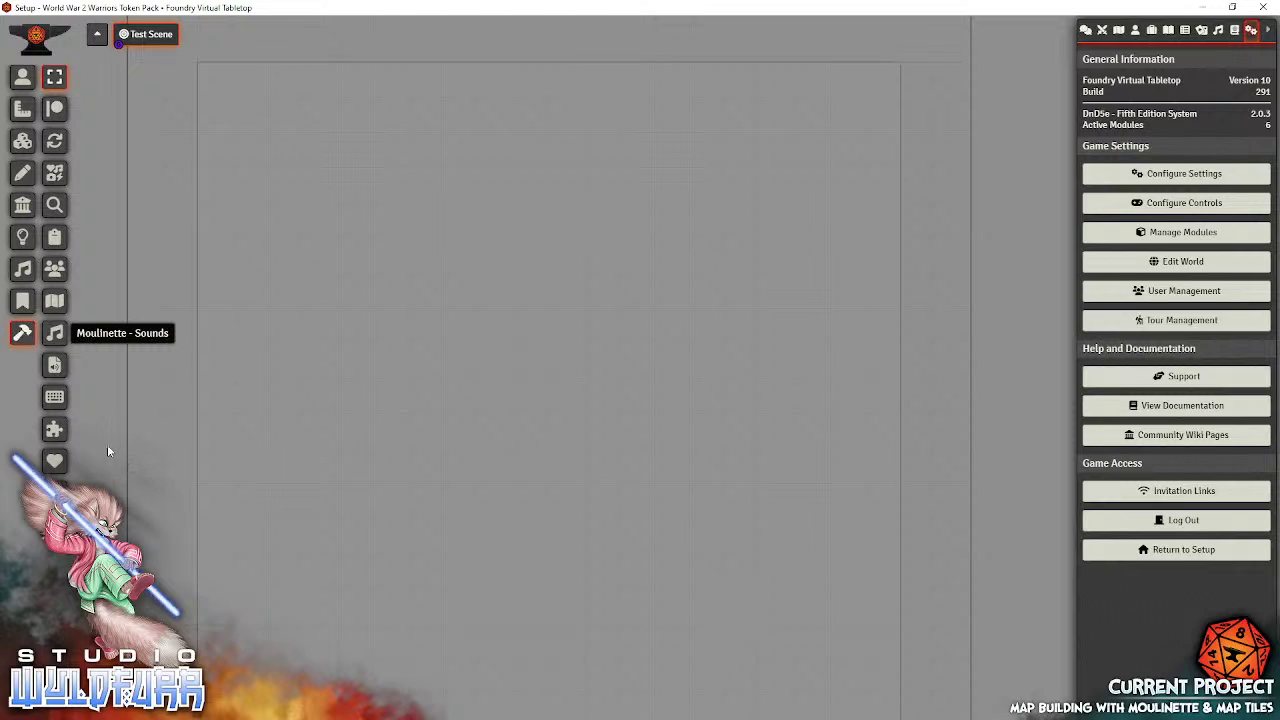
click(56, 431)
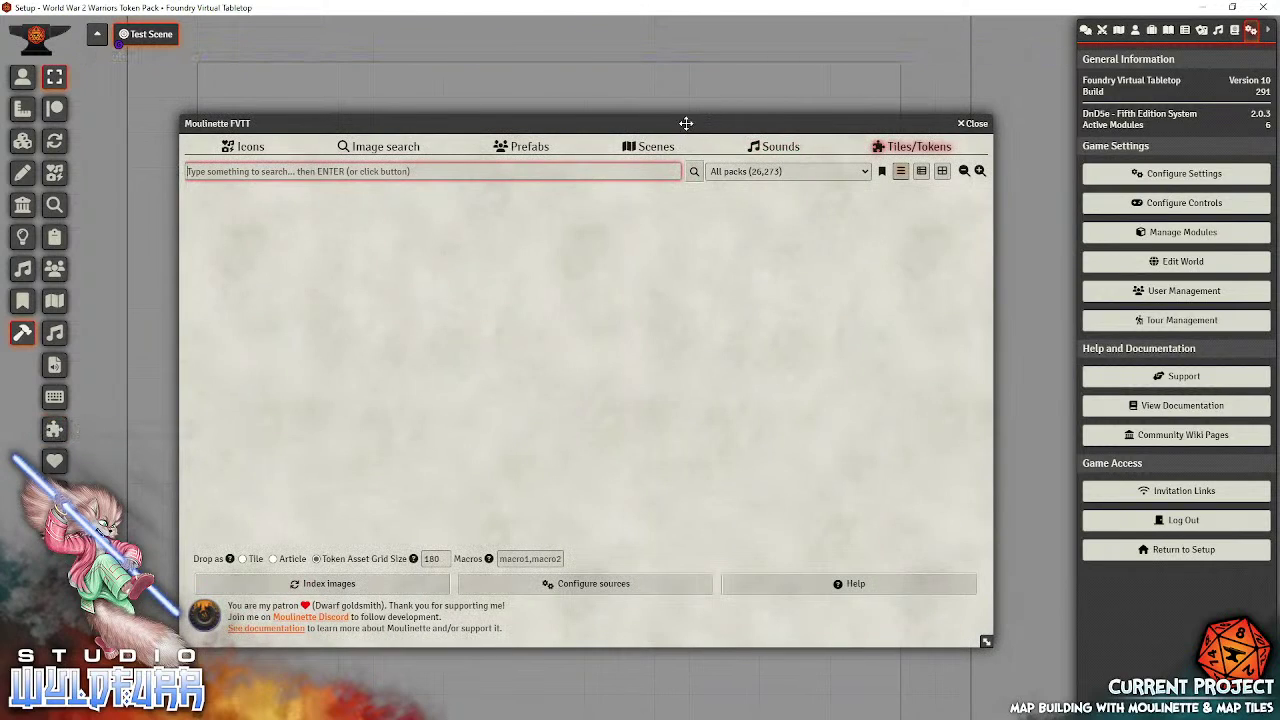
mouse_move(698, 130)
mouse_down()
mouse_move(752, 136)
mouse_move(698, 134)
mouse_up()
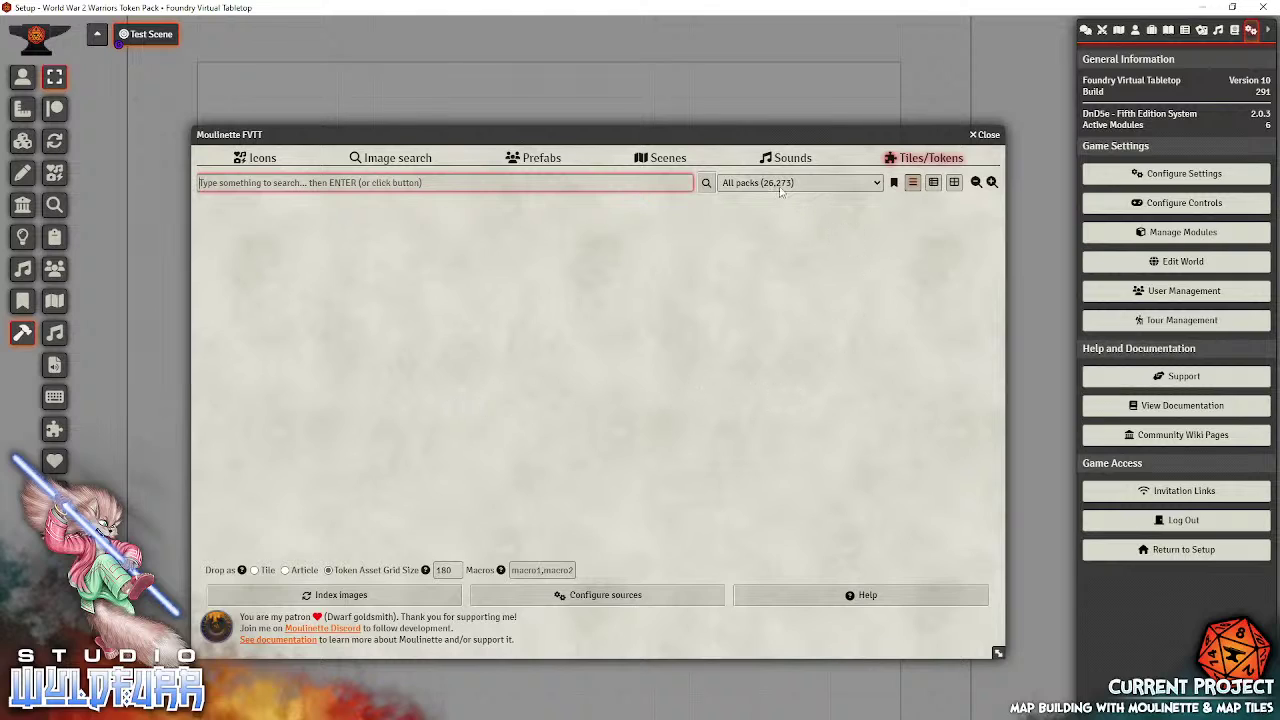
click(748, 185)
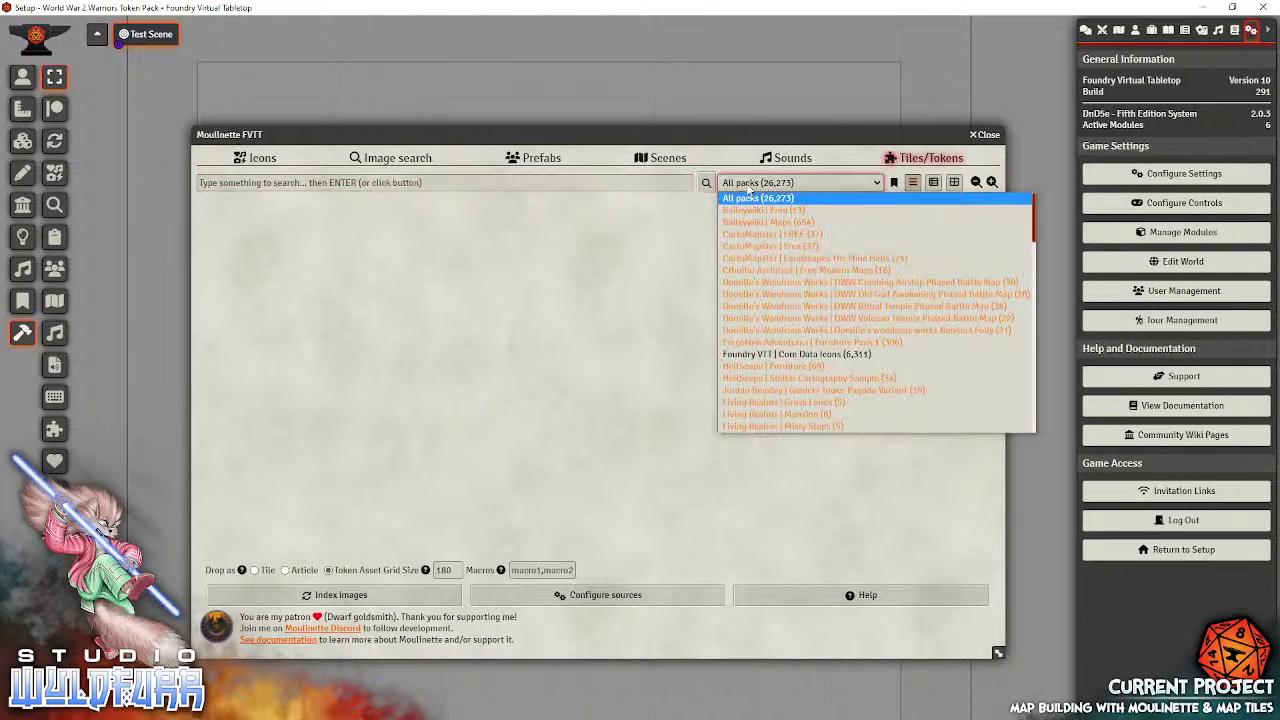
scroll(810, 330, down, 10)
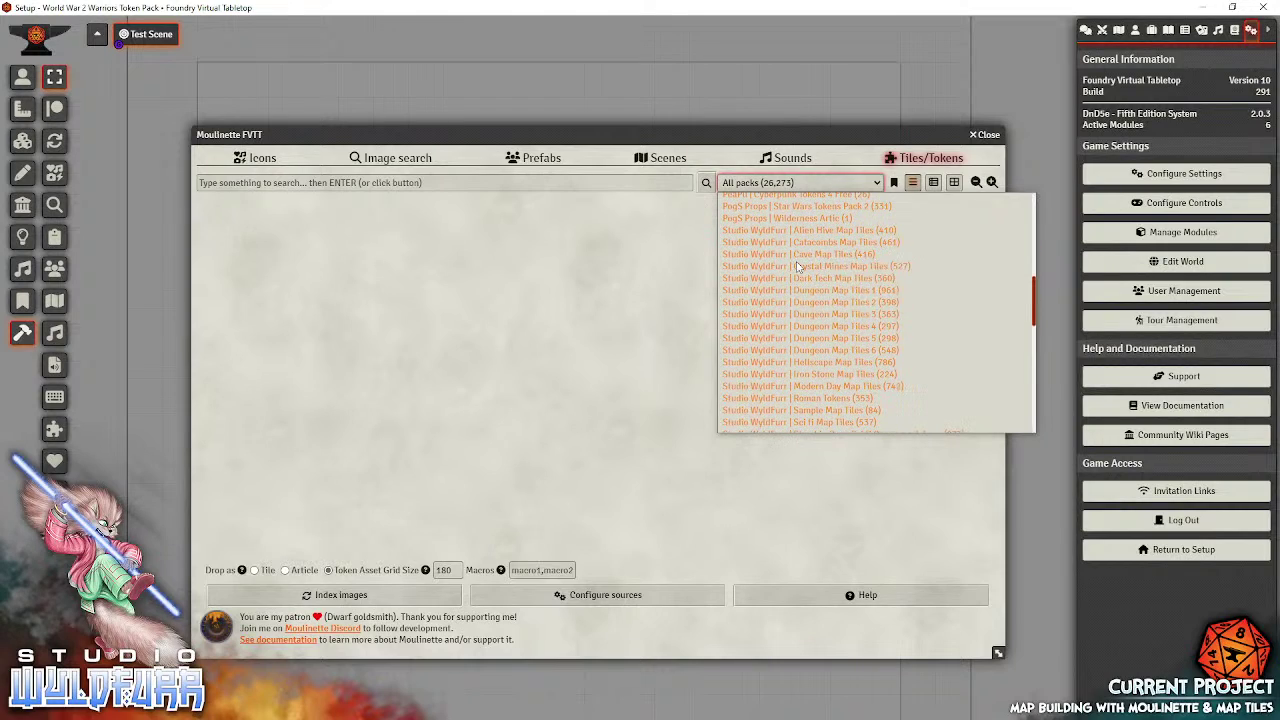
scroll(810, 300, down, 2)
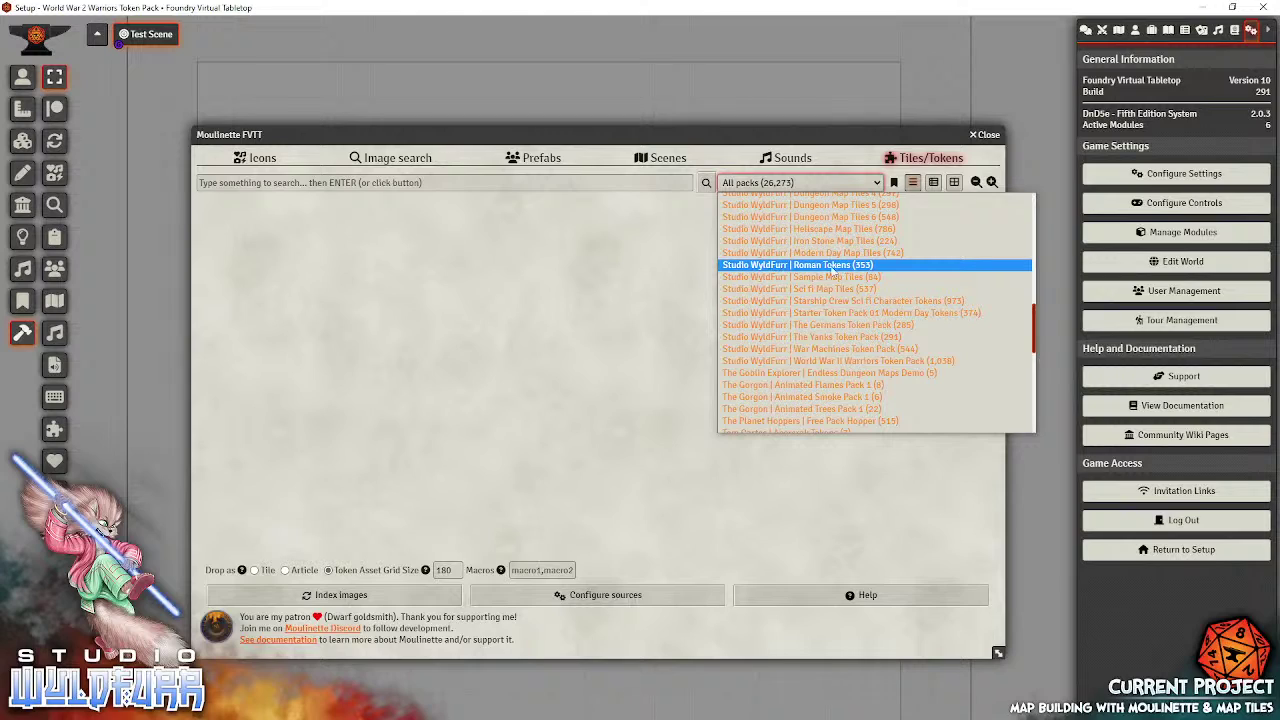
click(838, 265)
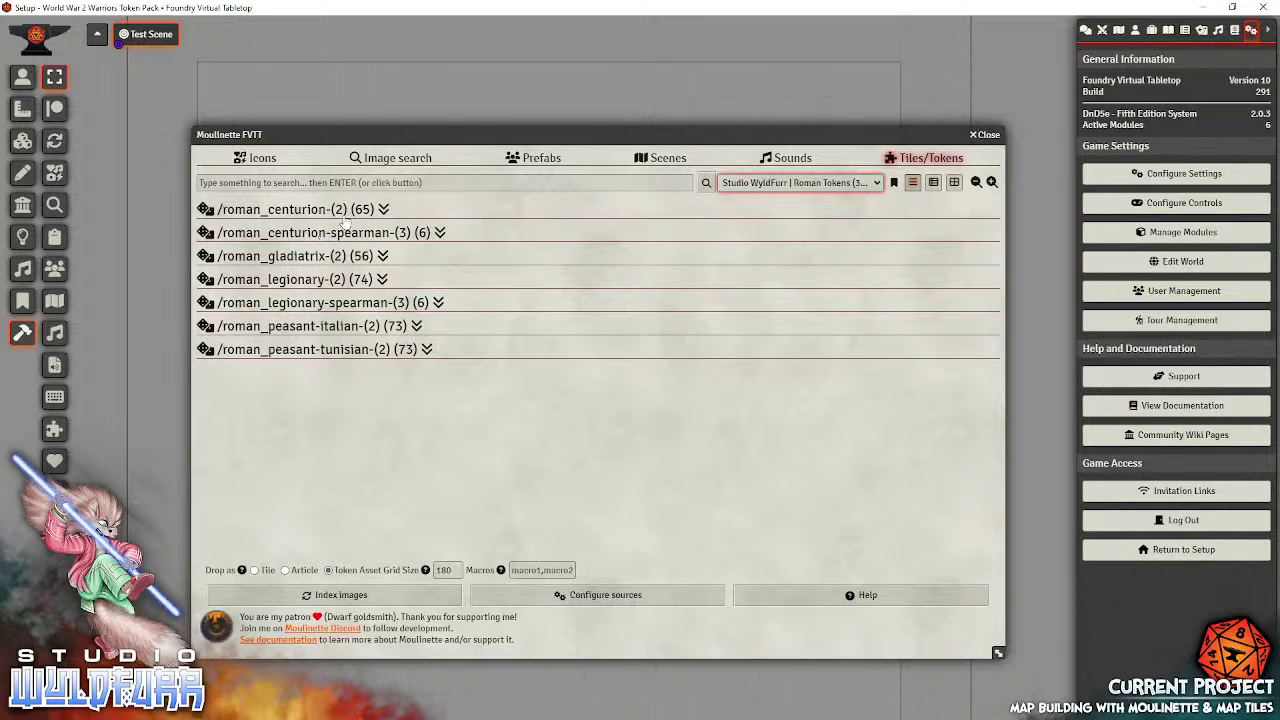
Step: Expand the roman_centurion-(2) folder to preview its tokens, and collapse it again
click(310, 212)
click(285, 213)
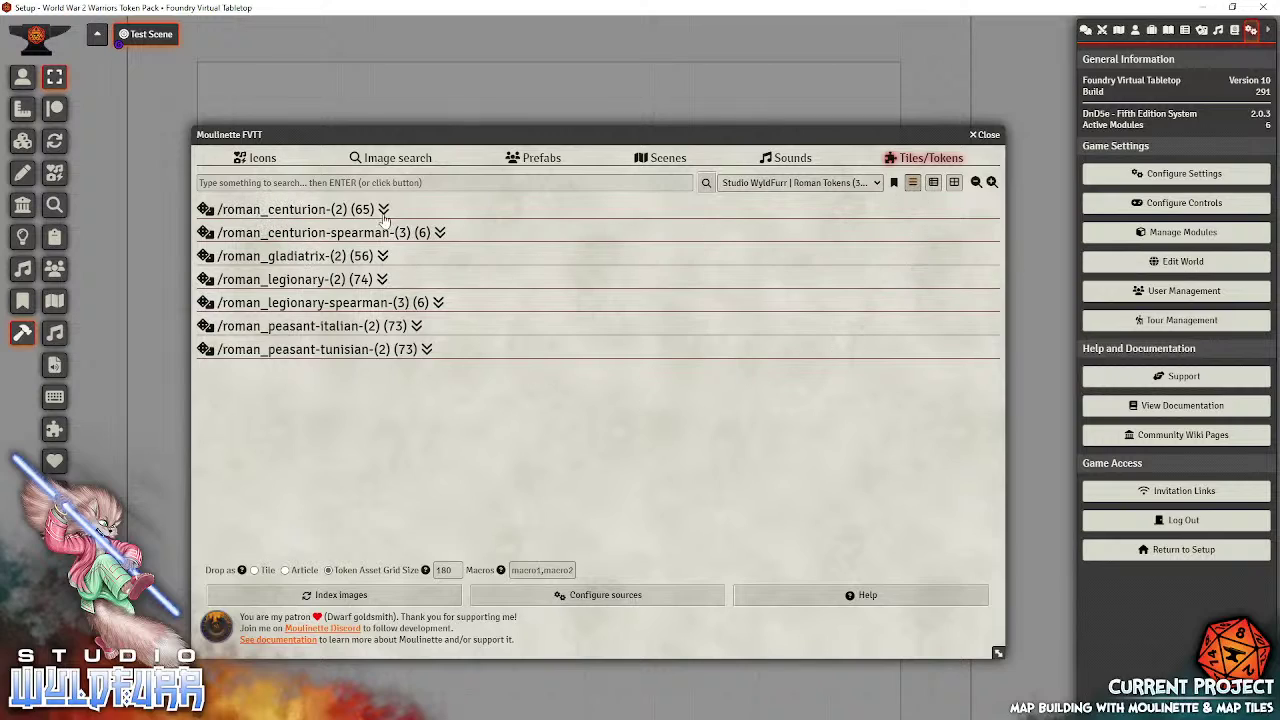
click(282, 212)
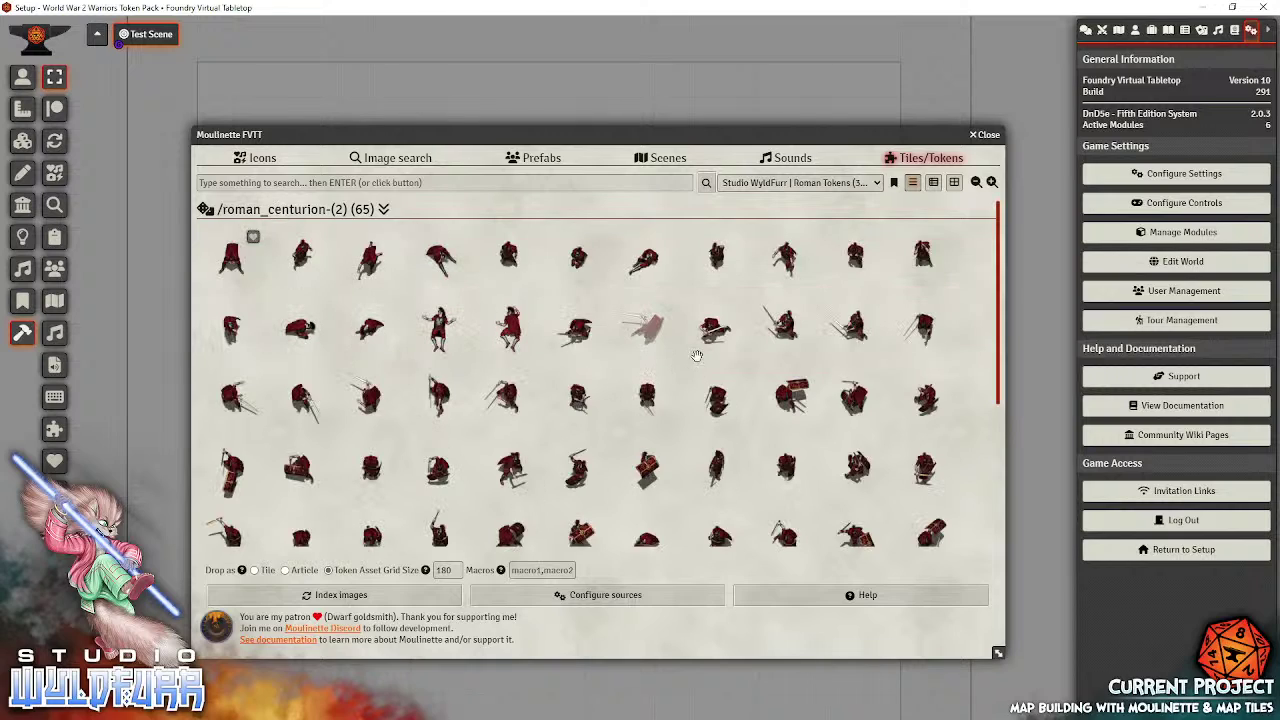
click(330, 214)
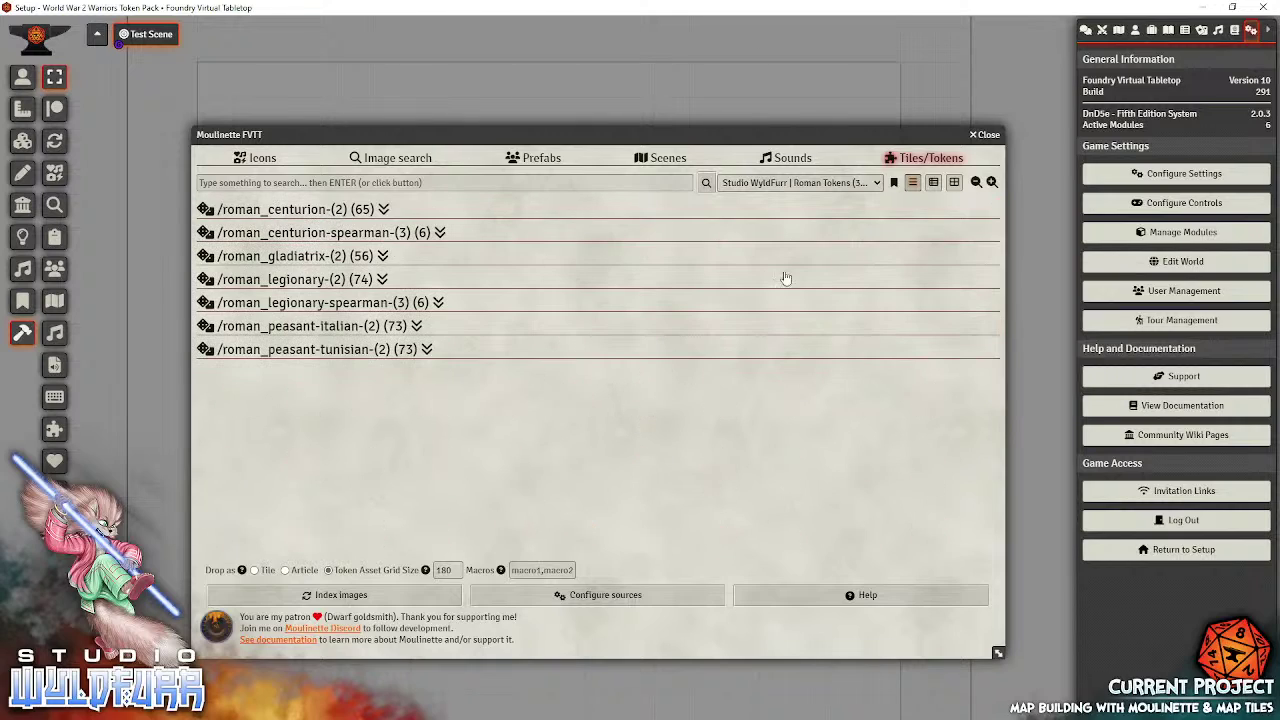
Step: Browse the Roman tokens as thumbnails grouped by folder, and as one continuous grid without folder headings
click(933, 183)
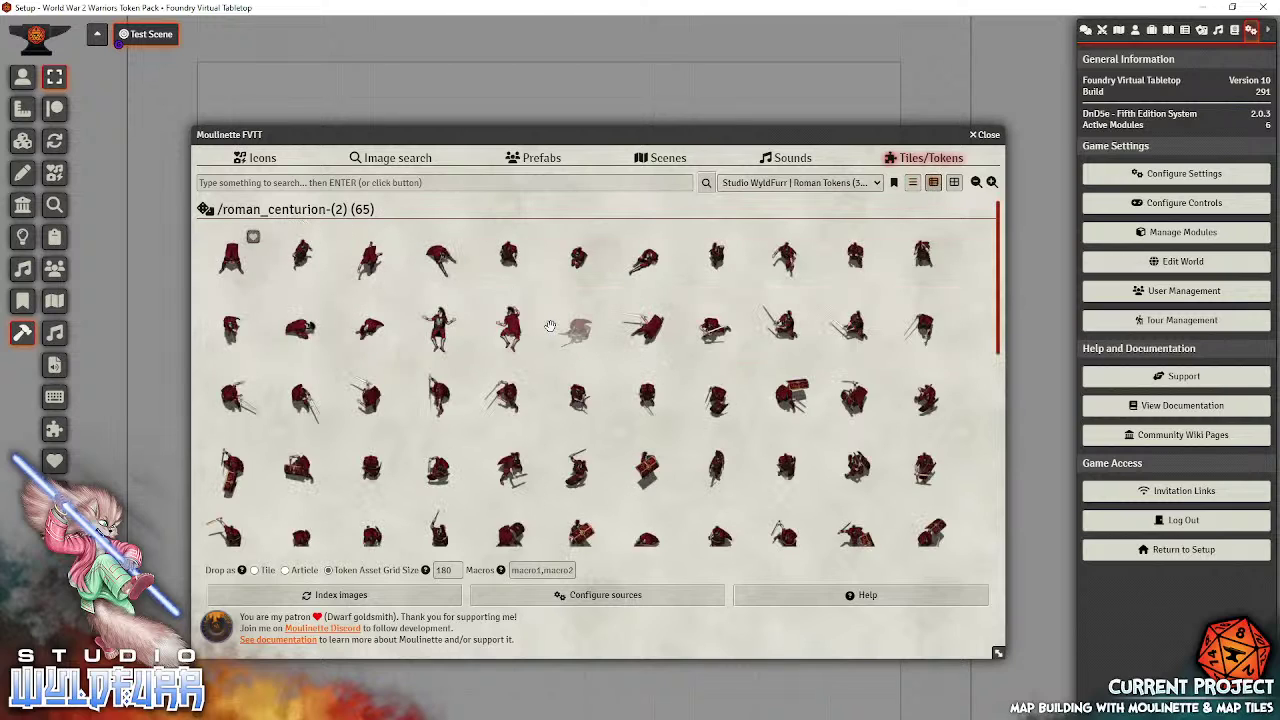
scroll(550, 326, down, 5)
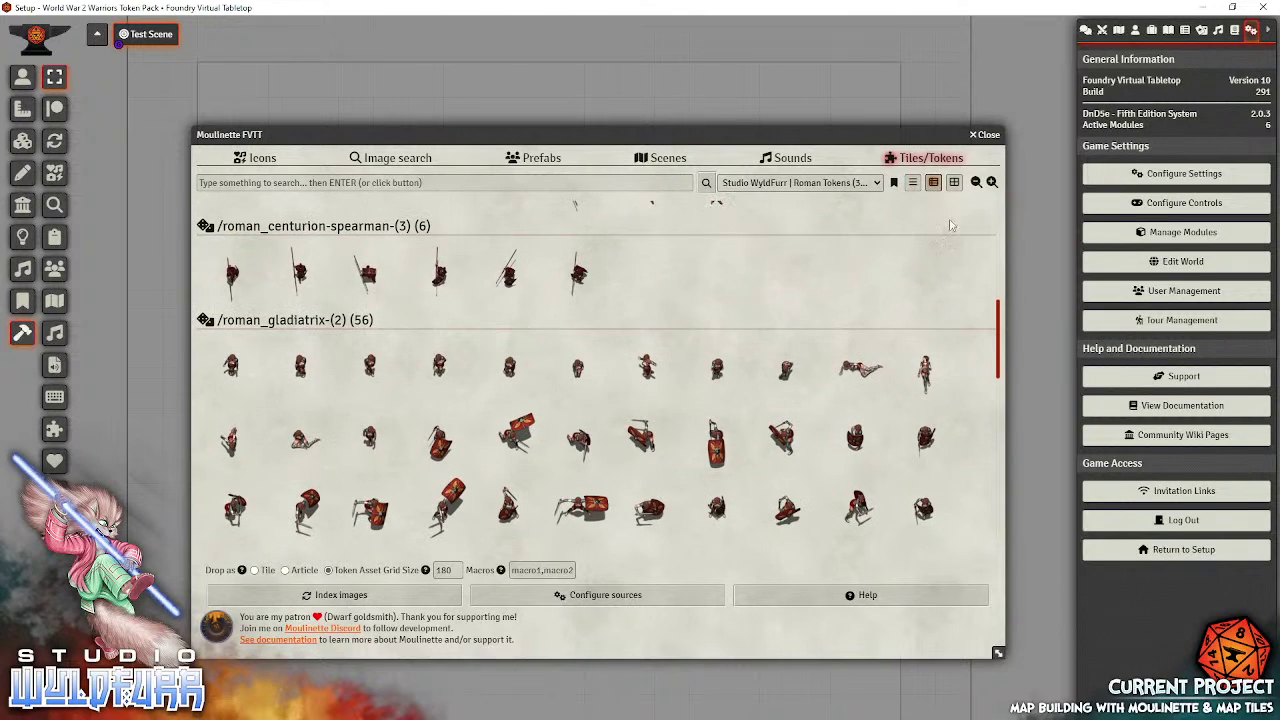
click(954, 182)
scroll(458, 352, down, 1)
scroll(458, 352, down, 10)
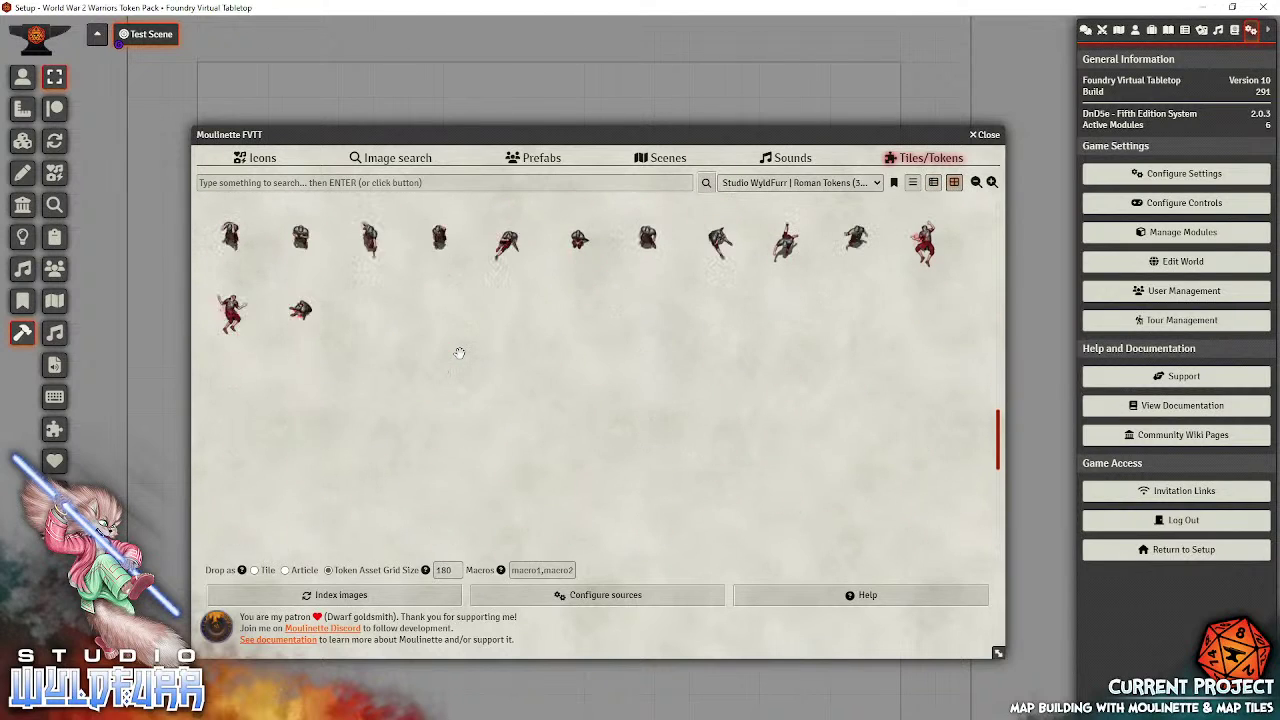
scroll(459, 352, up, 10)
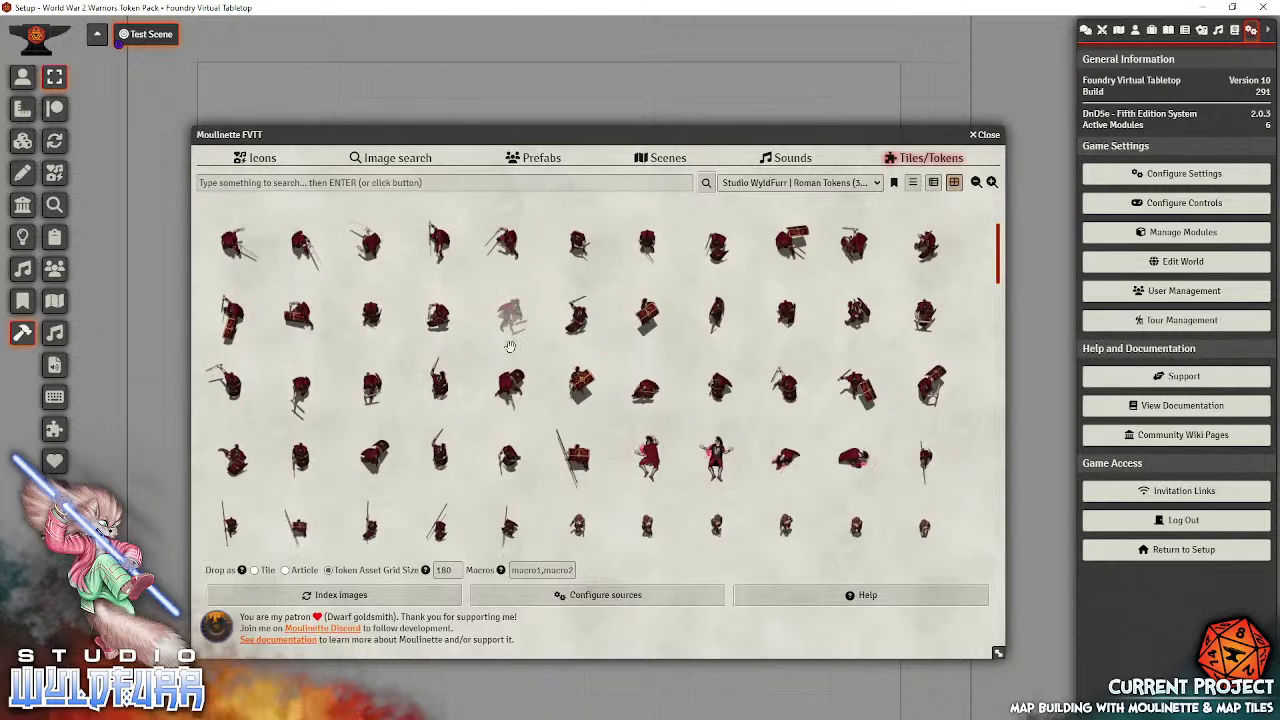
scroll(476, 400, down, 1)
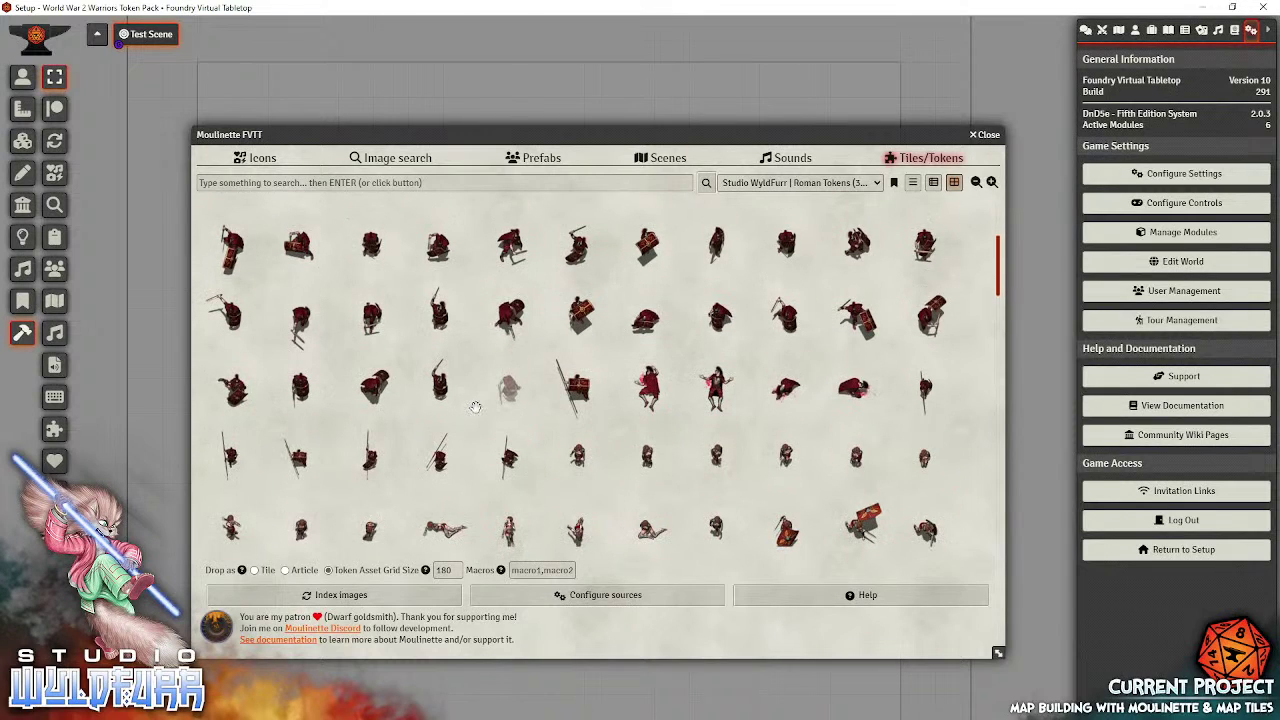
scroll(478, 408, down, 5)
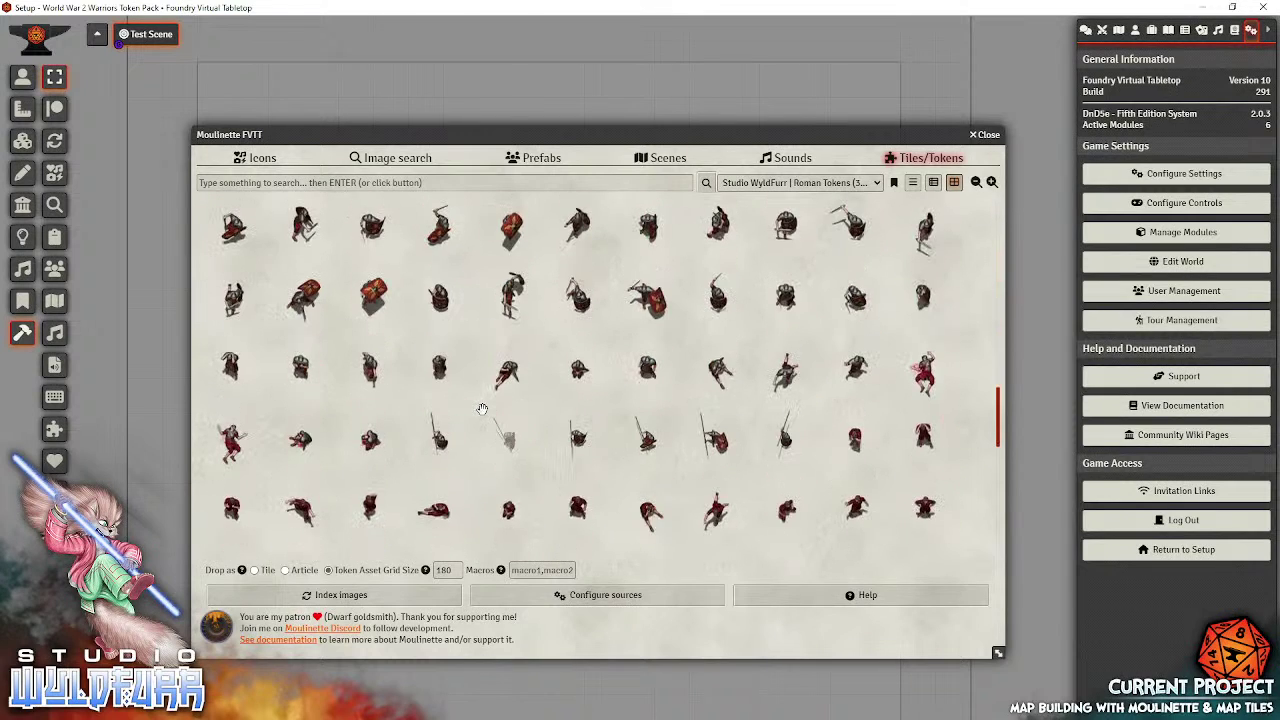
scroll(590, 420, down, 3)
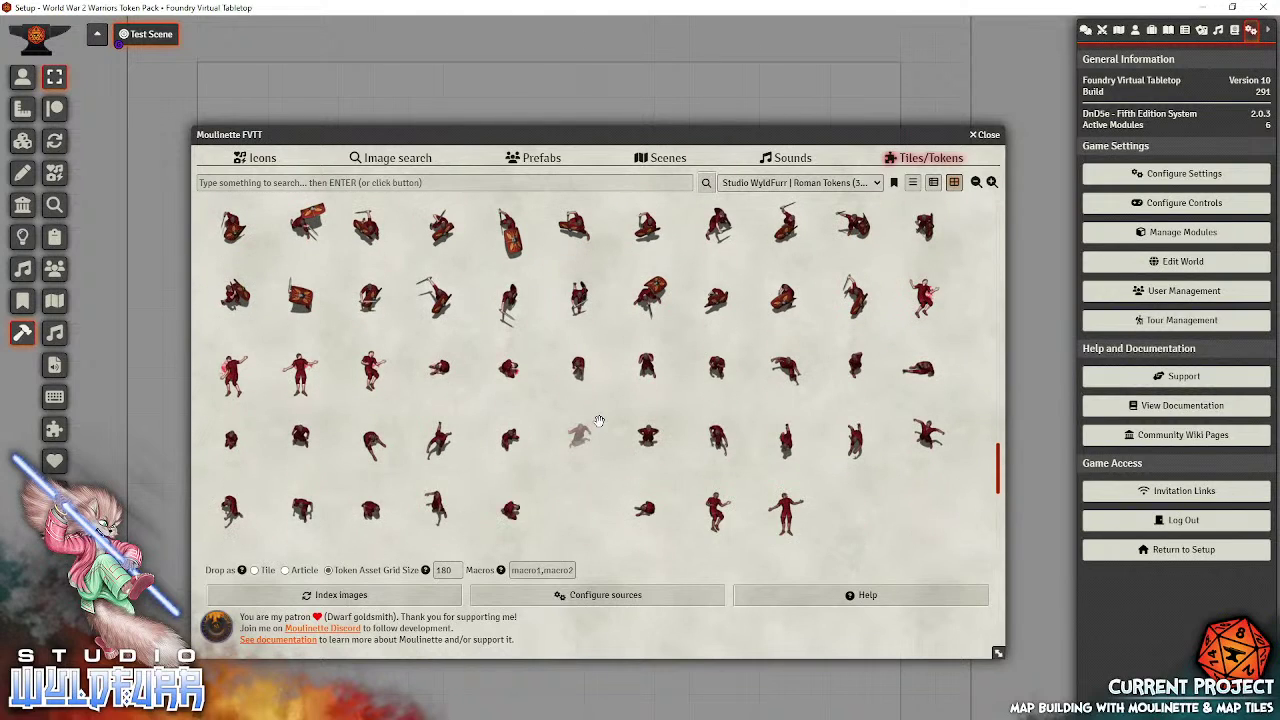
Step: Return to the collapsible folder list and preview the contents of the roman_legionary-(2) folder
click(912, 182)
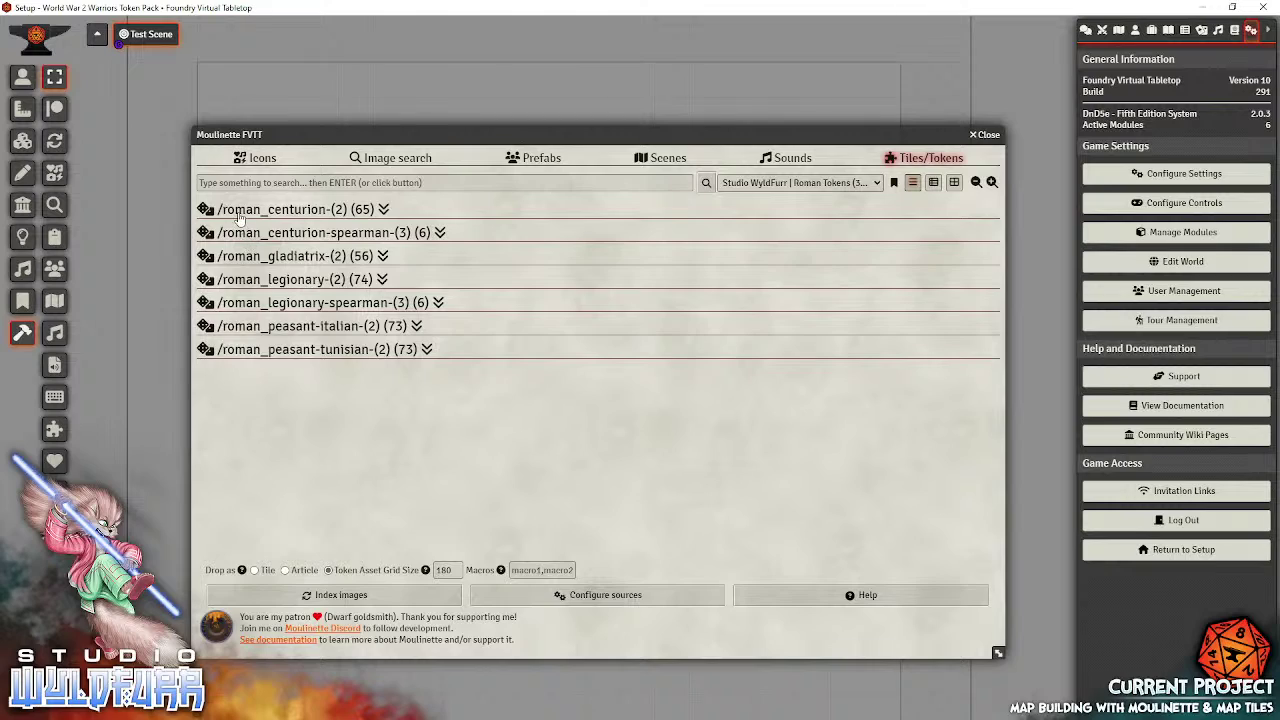
click(252, 283)
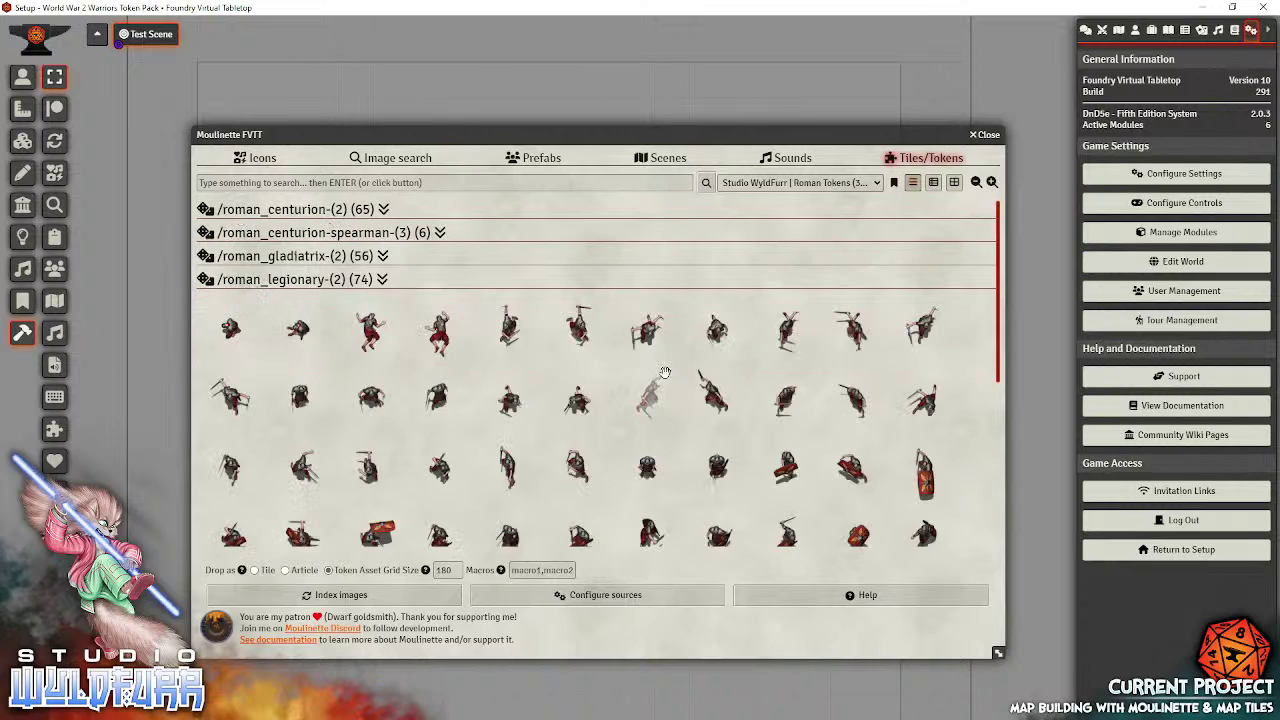
click(310, 284)
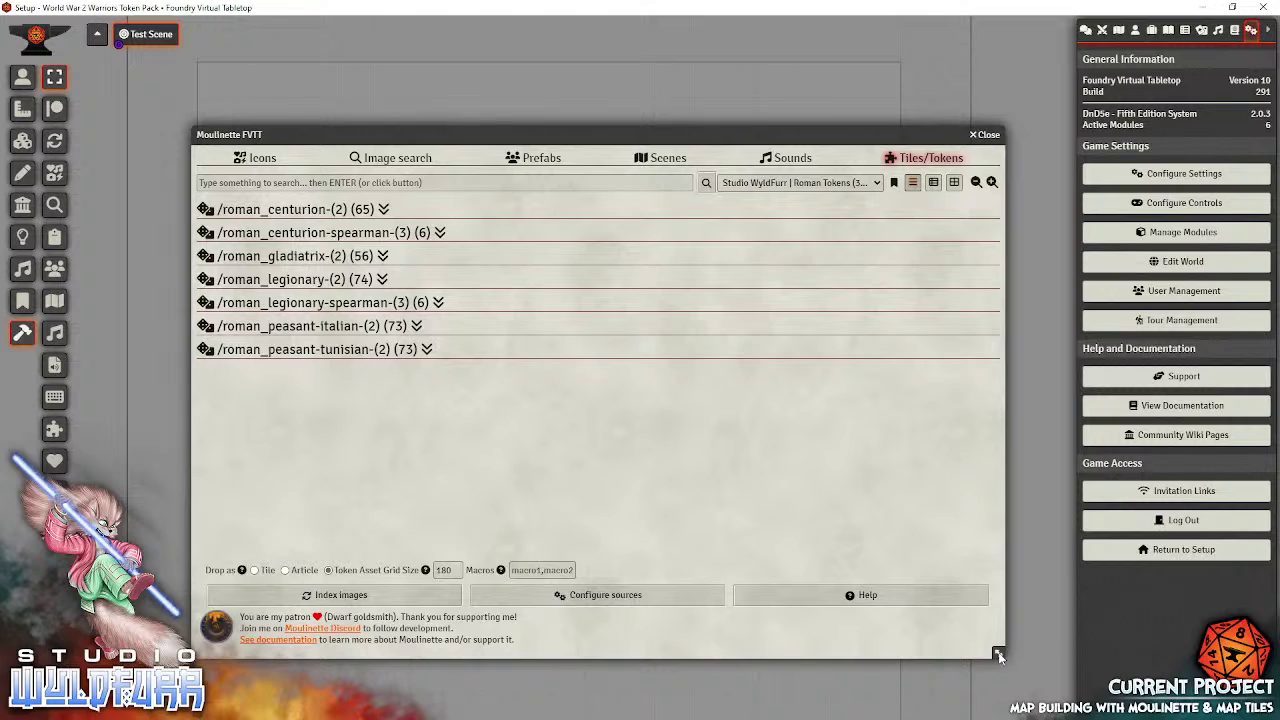
Step: Narrow the Moulinette window and move it next to the sidebar to free the scene, and show the world's actors
drag(999, 655, 607, 668)
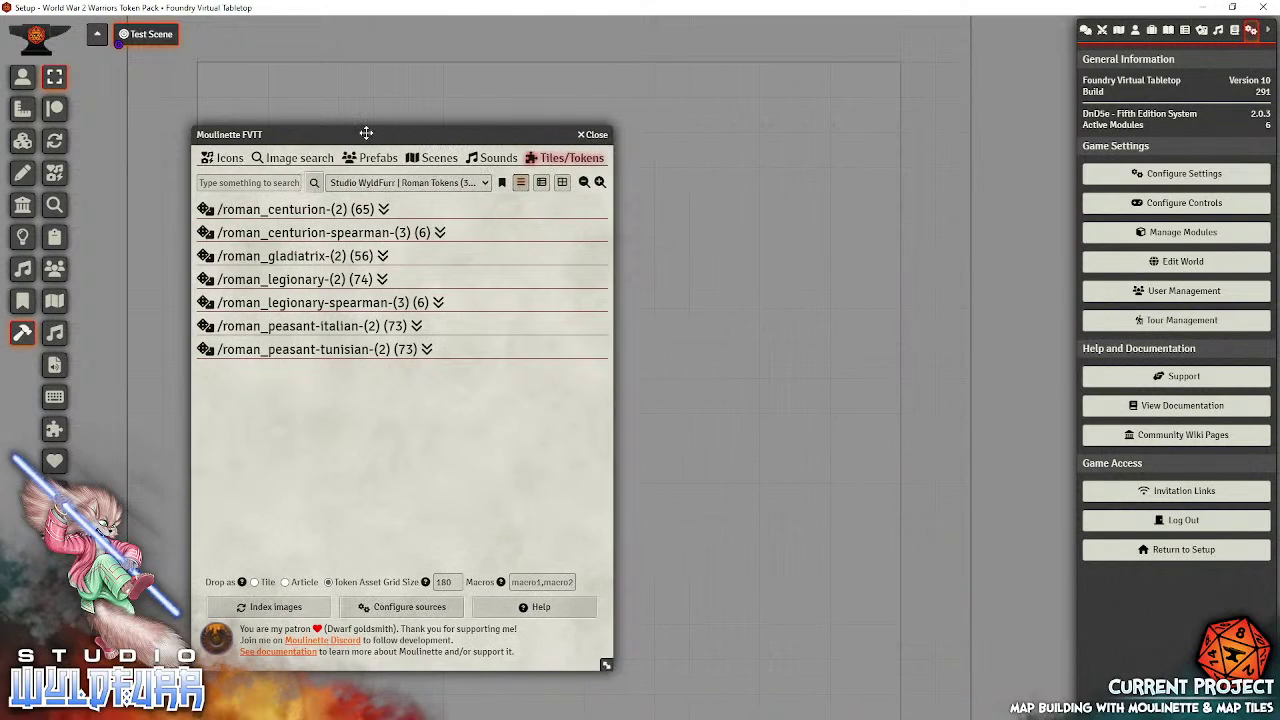
drag(366, 133, 810, 46)
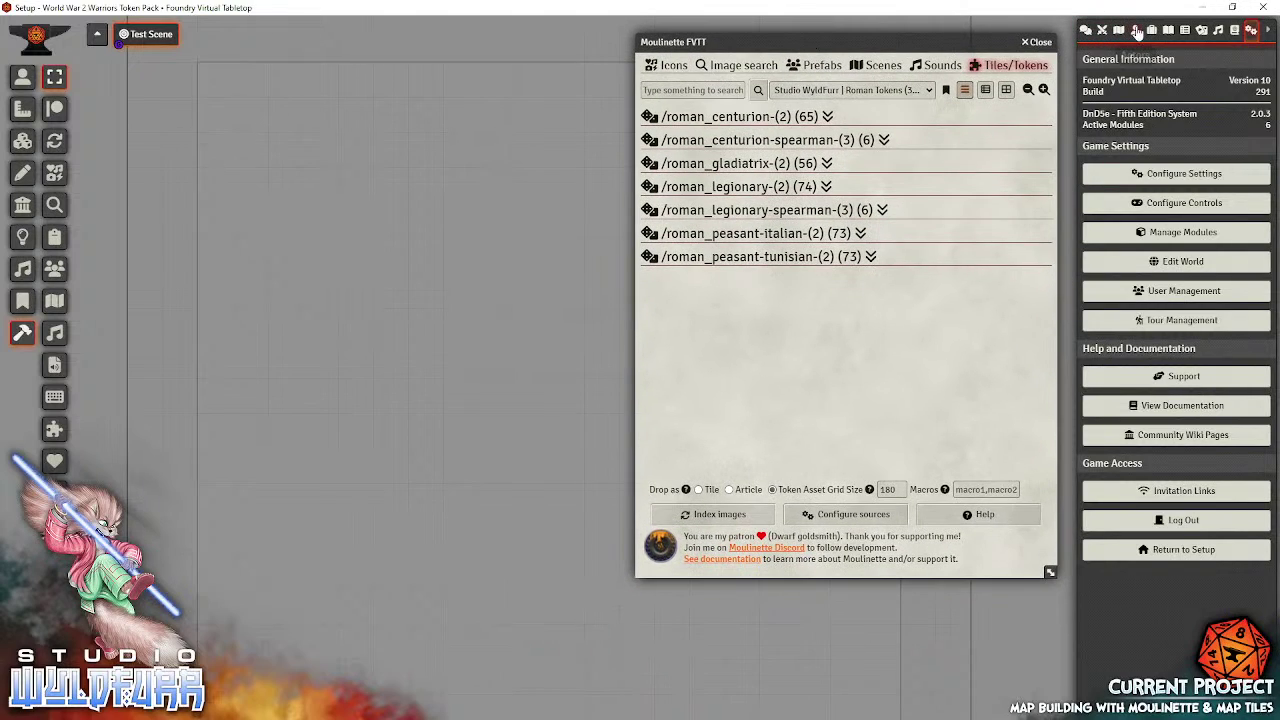
click(1136, 31)
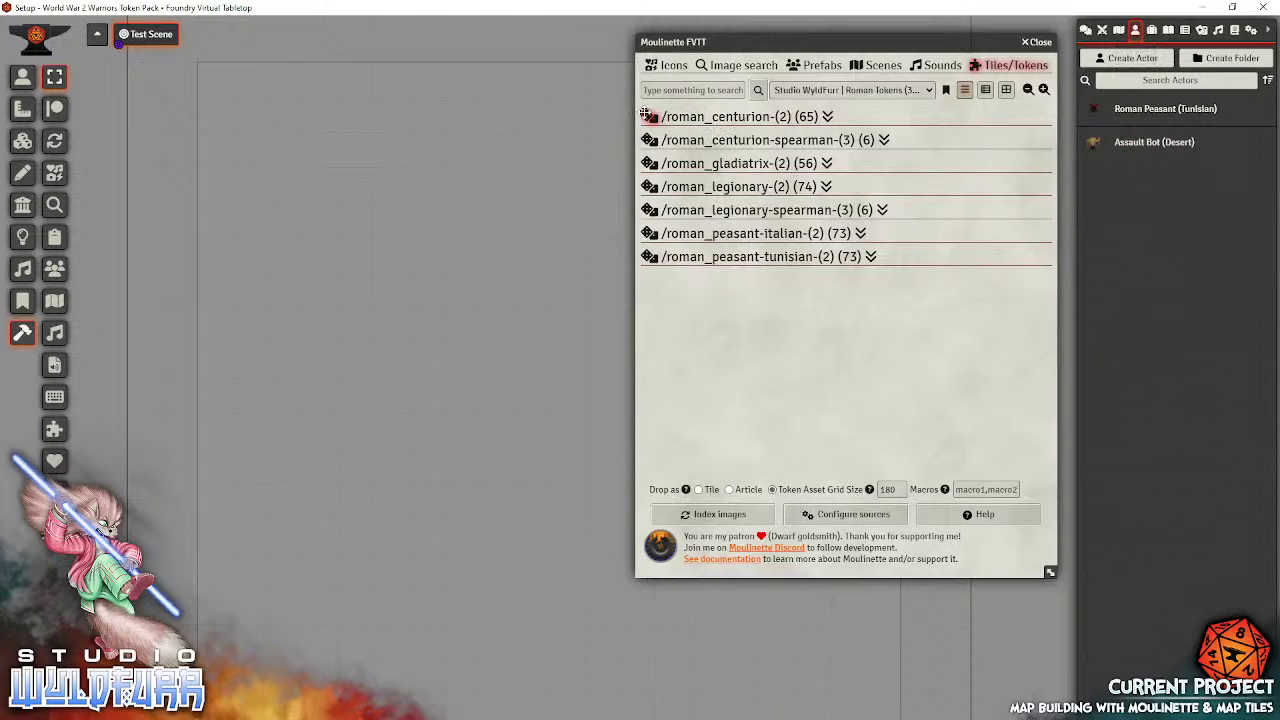
Step: Drop a centurion image from the roman_centurion-(2) folder onto the empty scene, using Token as the drop type
click(685, 117)
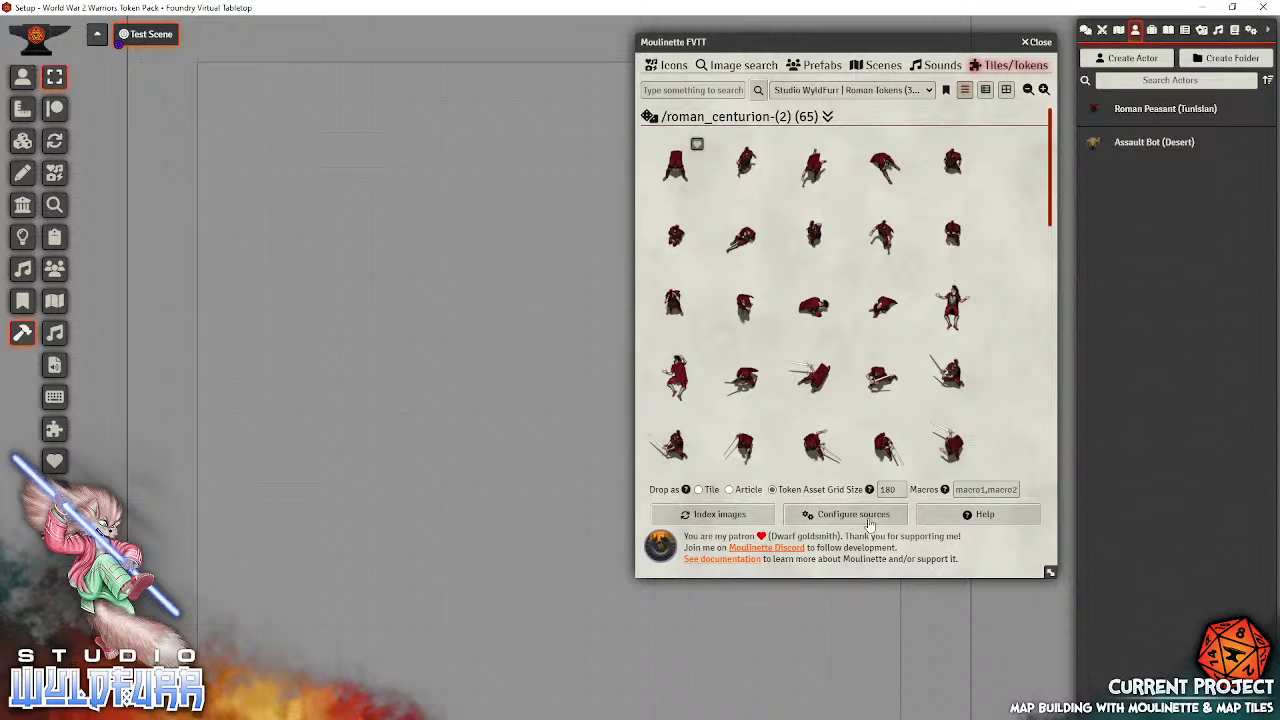
click(899, 489)
click(698, 489)
click(771, 490)
scroll(794, 292, down, 2)
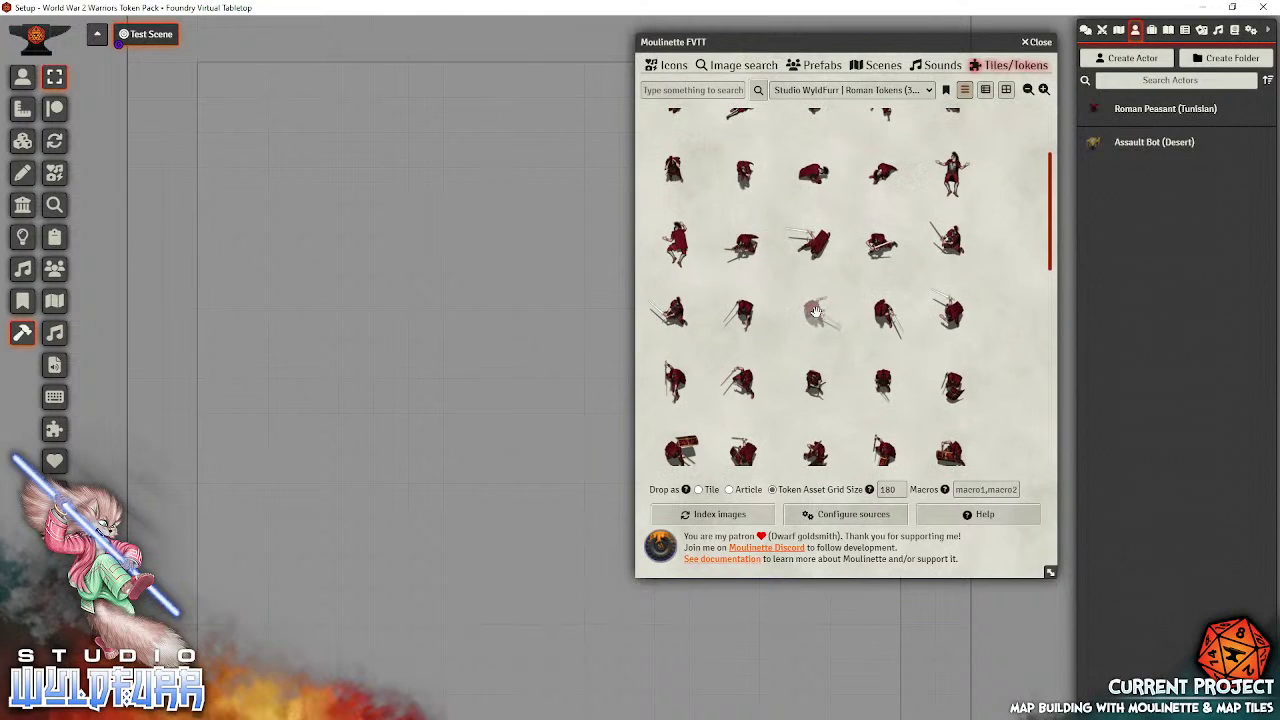
drag(814, 312, 430, 314)
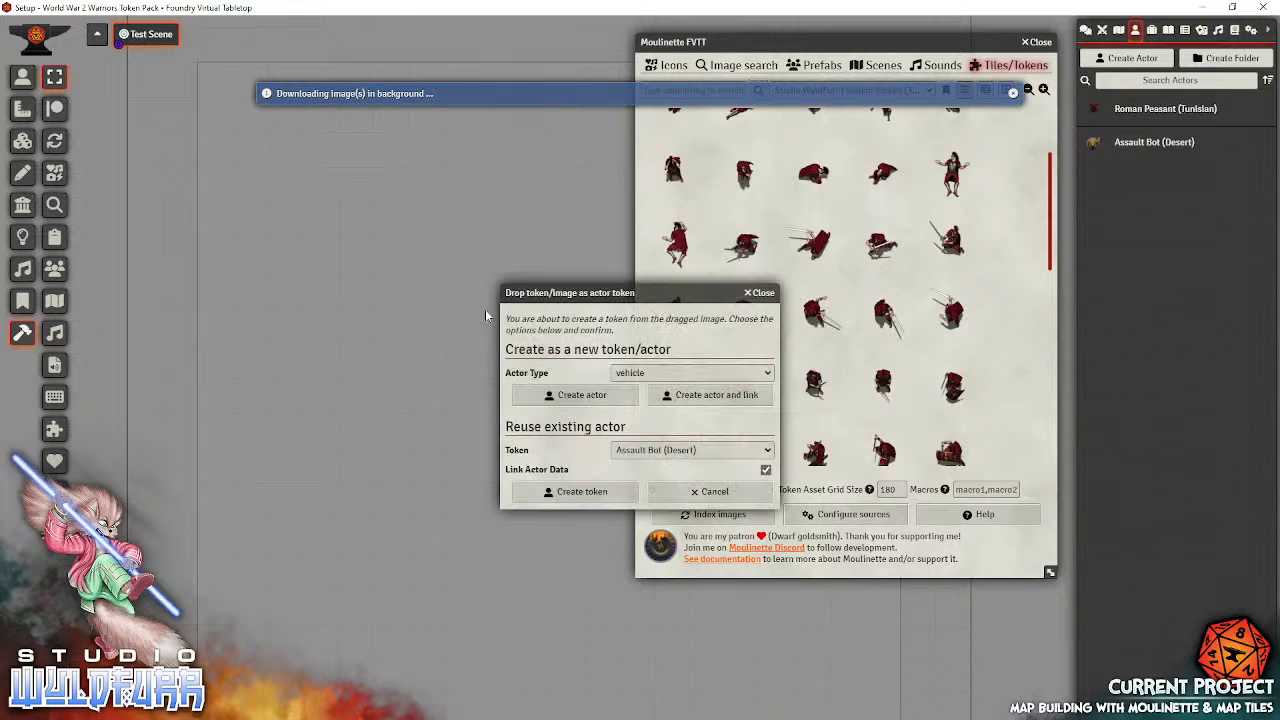
Step: Set the actor type to character for the new actor made from the dropped centurion image
drag(593, 293, 542, 286)
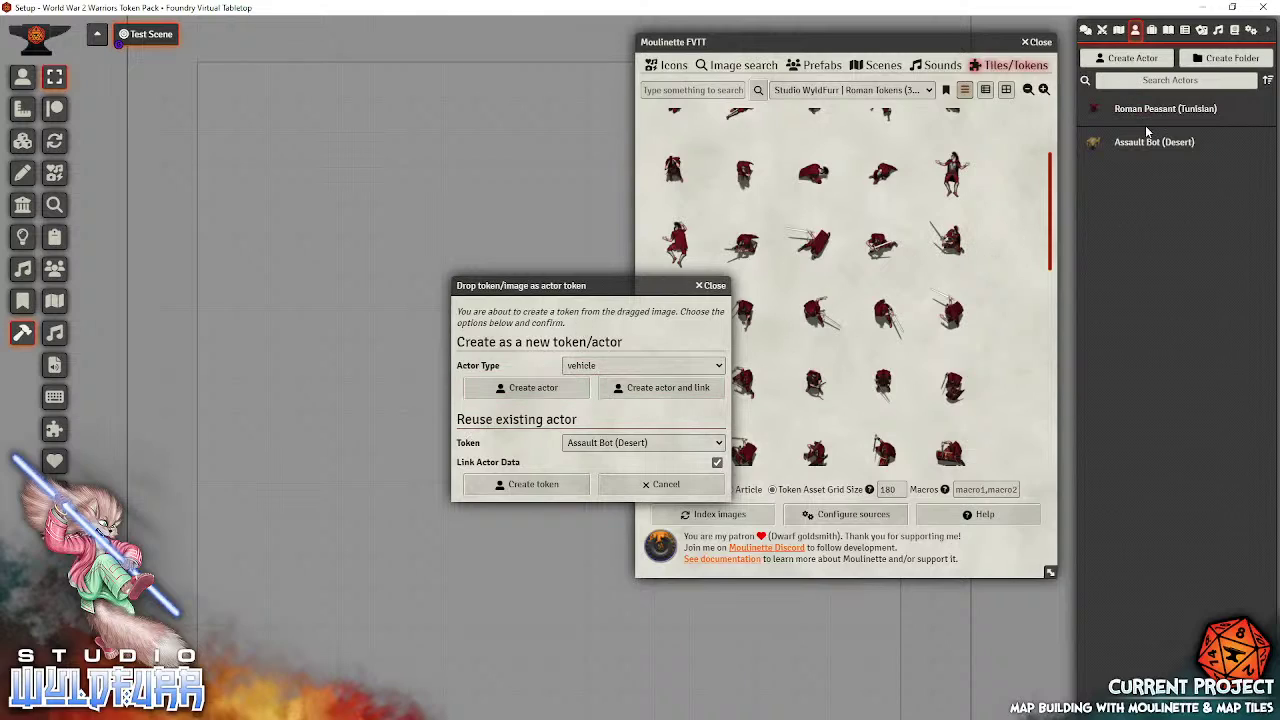
click(585, 443)
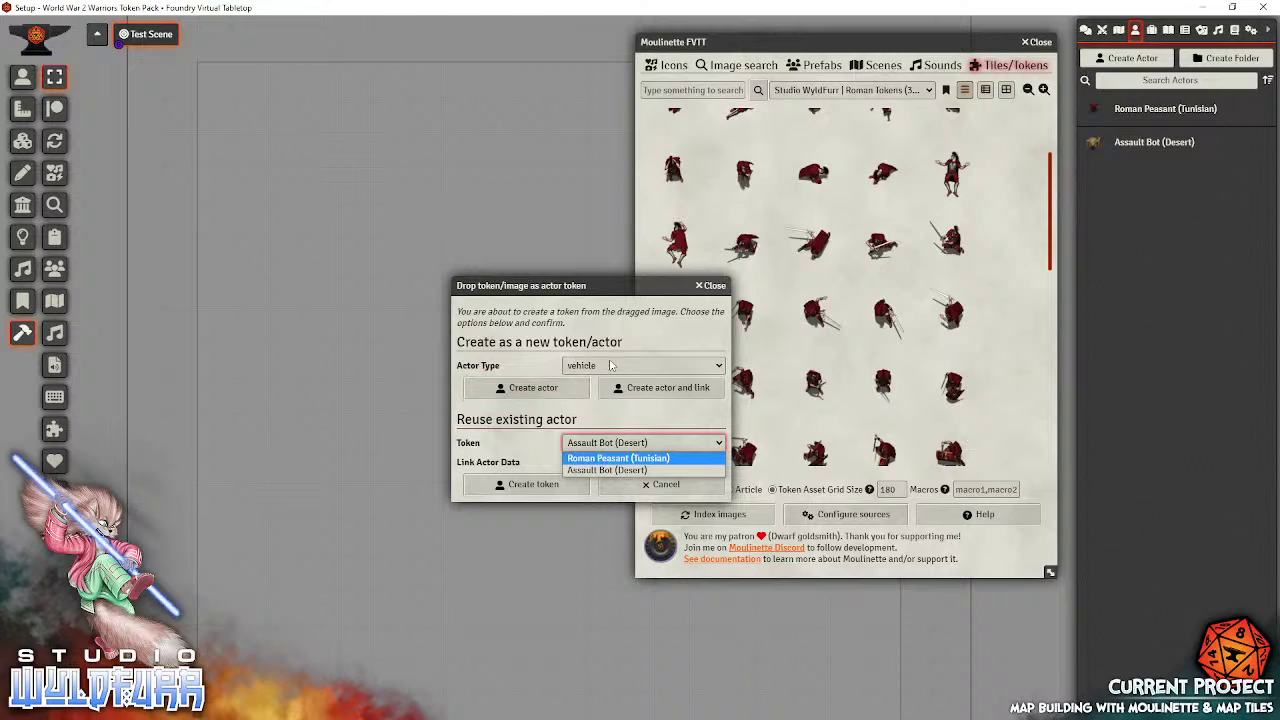
click(604, 326)
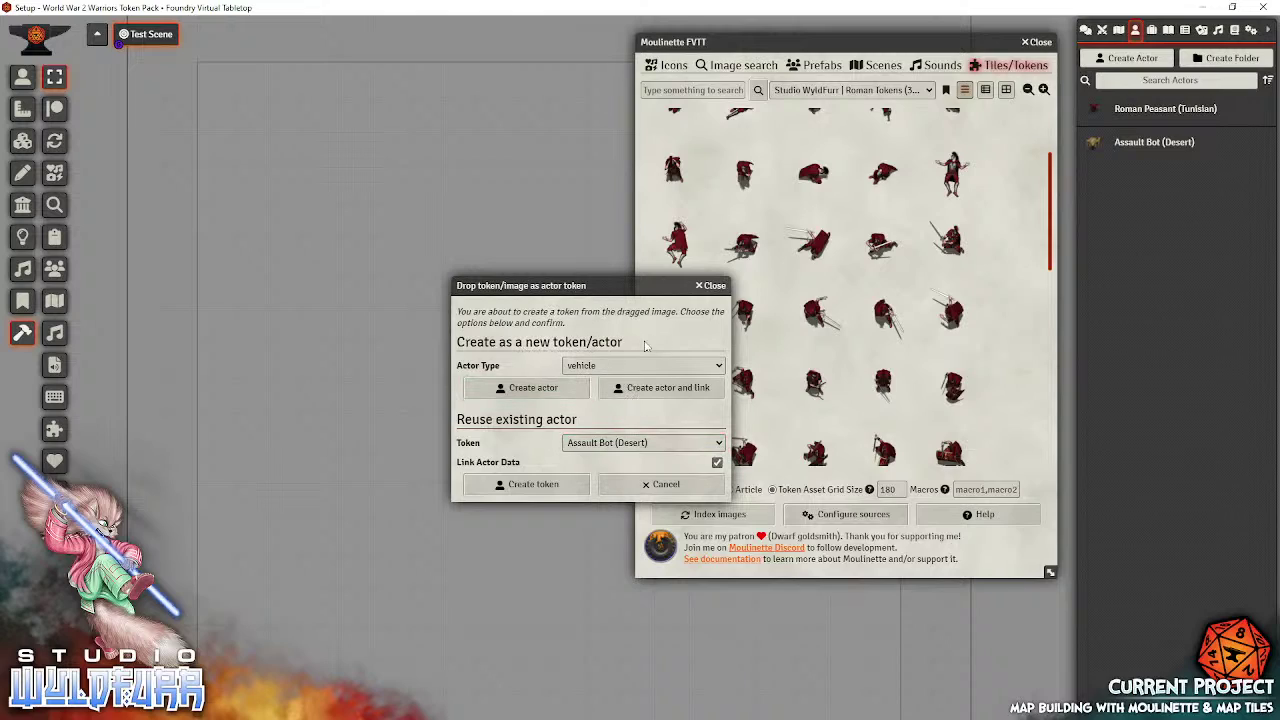
click(598, 372)
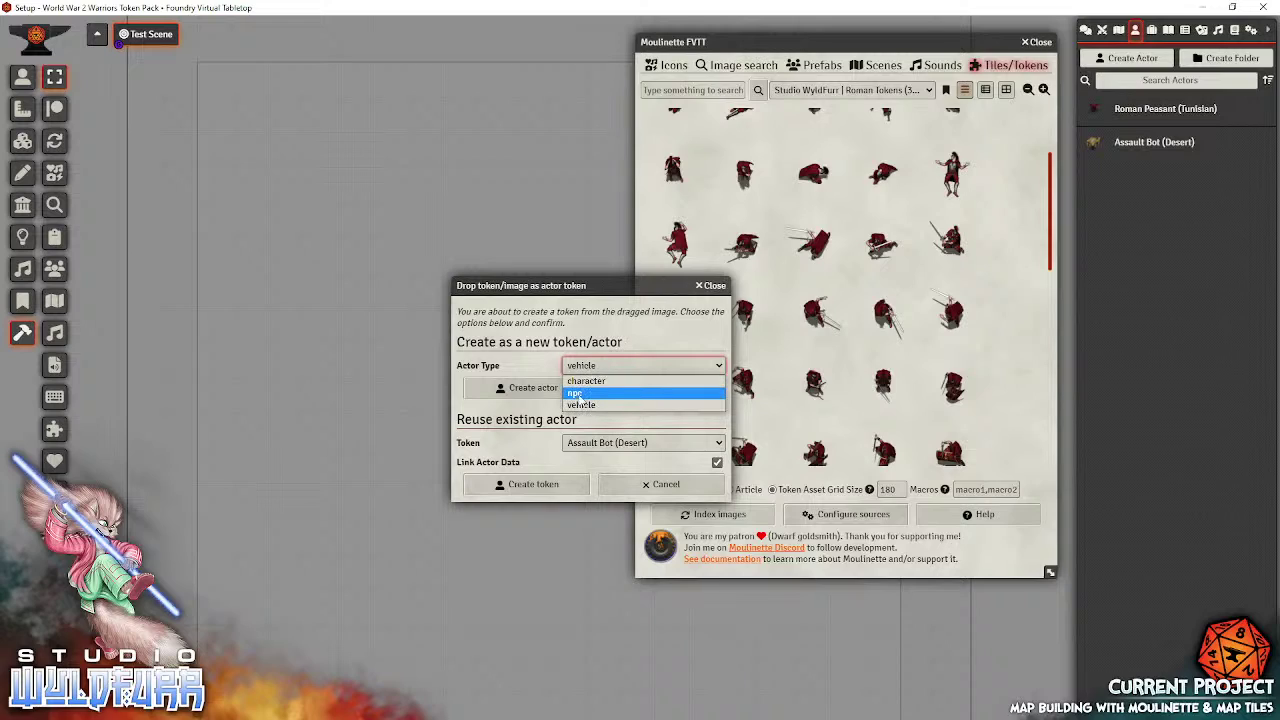
click(586, 381)
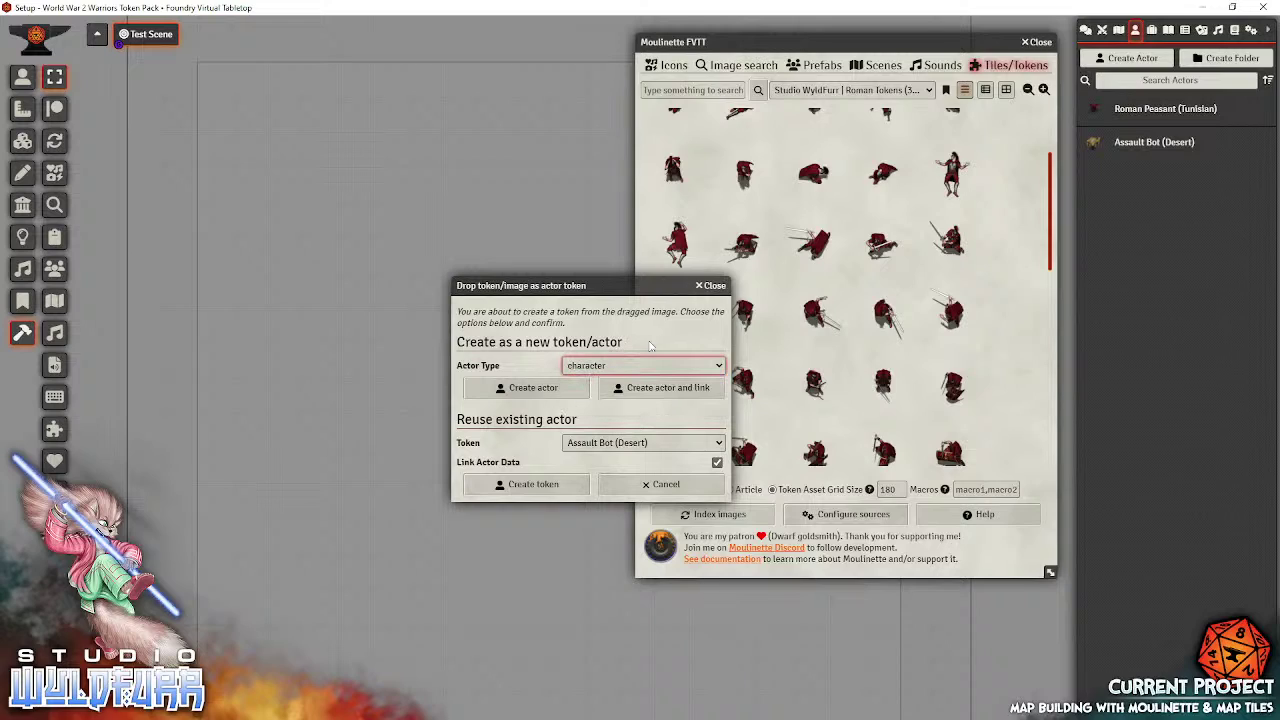
Step: Create the character actor from the dropped centurion image, and delete its small token from the scene
click(521, 390)
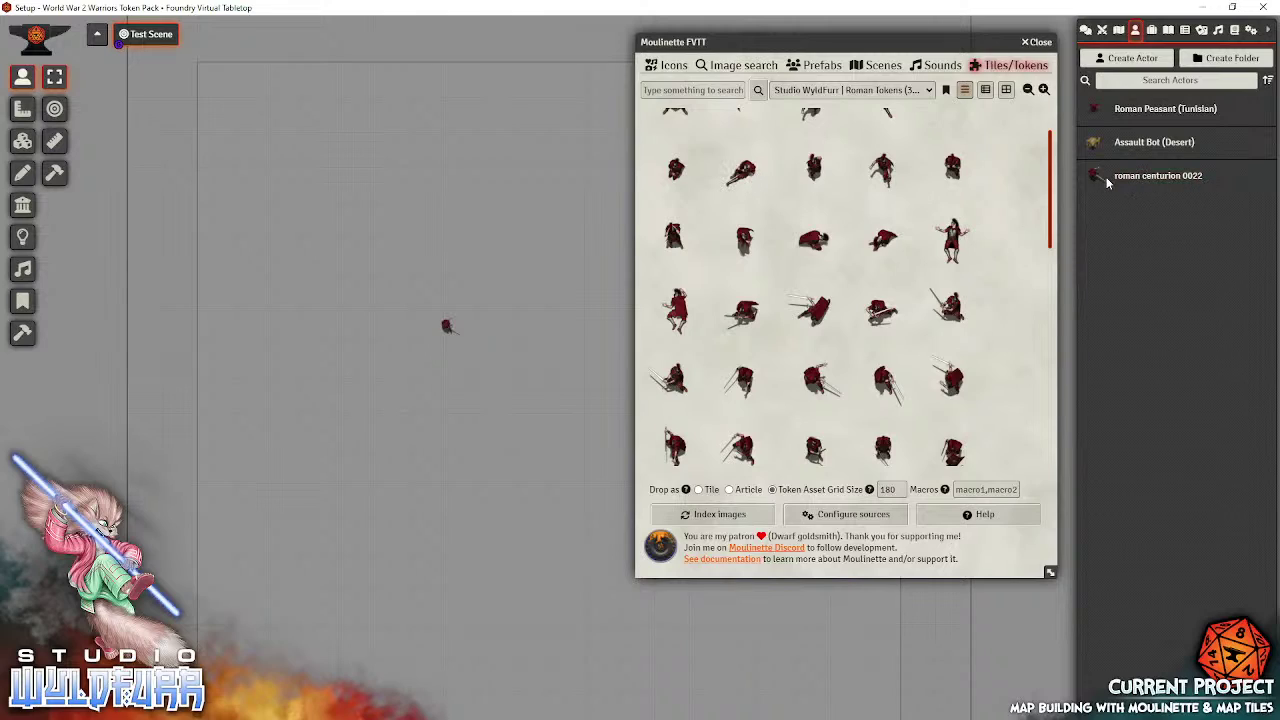
right_click(1183, 178)
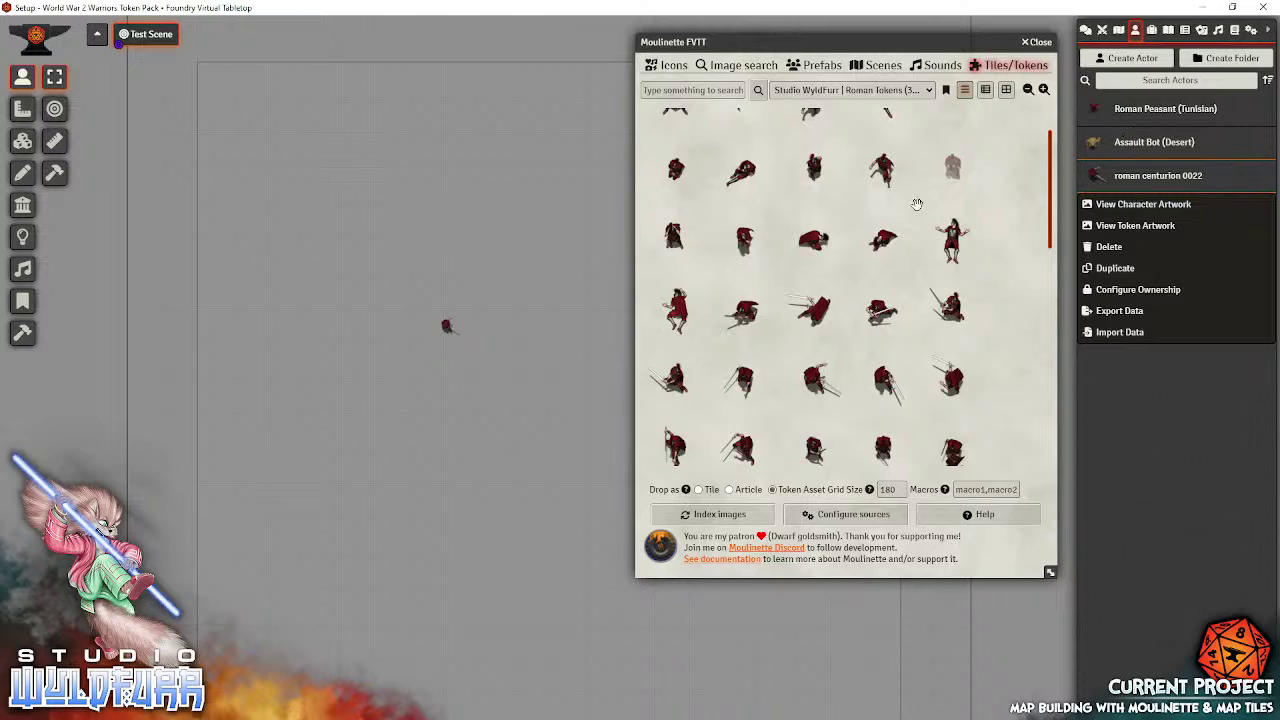
click(993, 264)
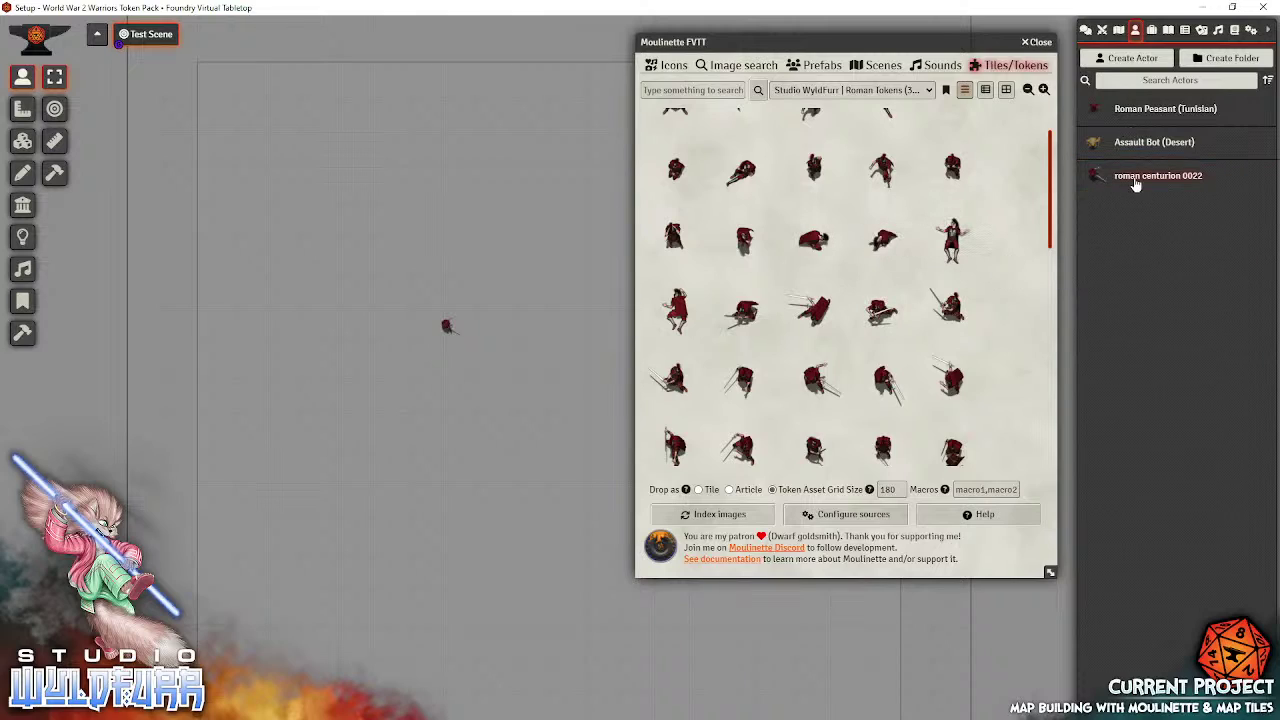
mouse_move(448, 327)
mouse_down()
mouse_move(497, 366)
mouse_move(460, 324)
mouse_up()
key(Delete)
Step: Set the scale ratio of roman centurion 0022's prototype token to 2 and update the token
right_click(1168, 185)
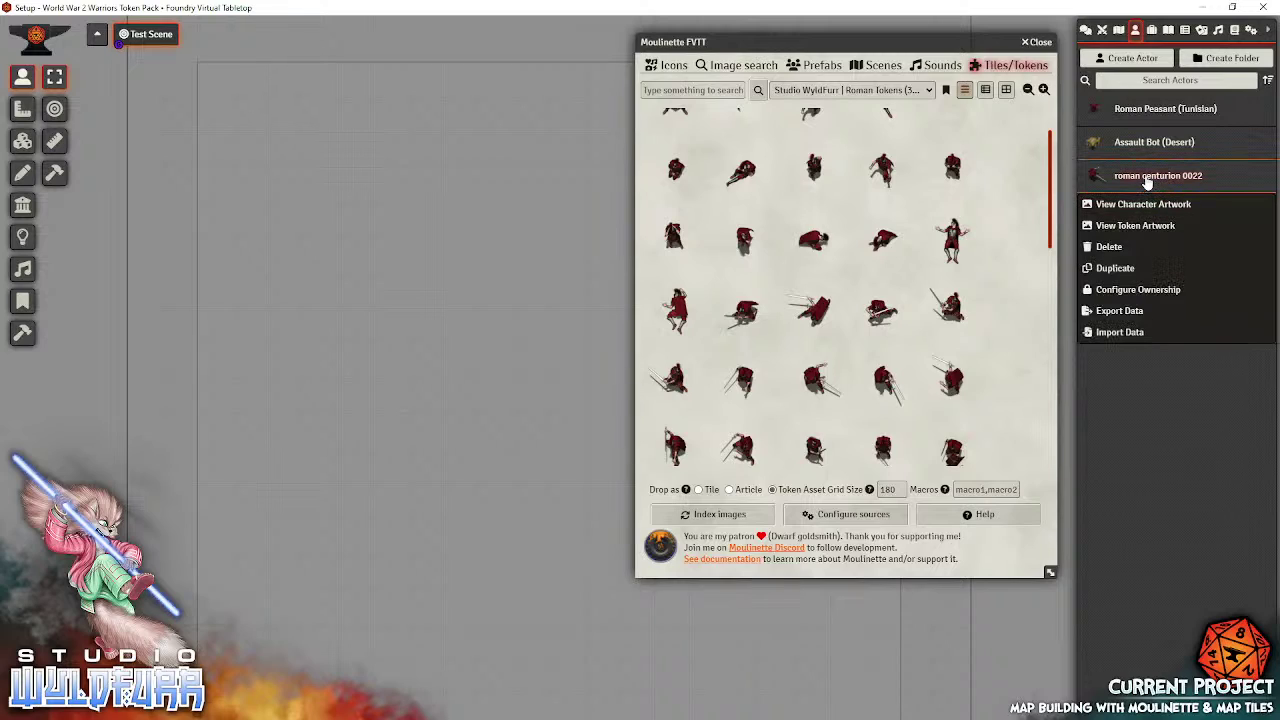
click(1147, 180)
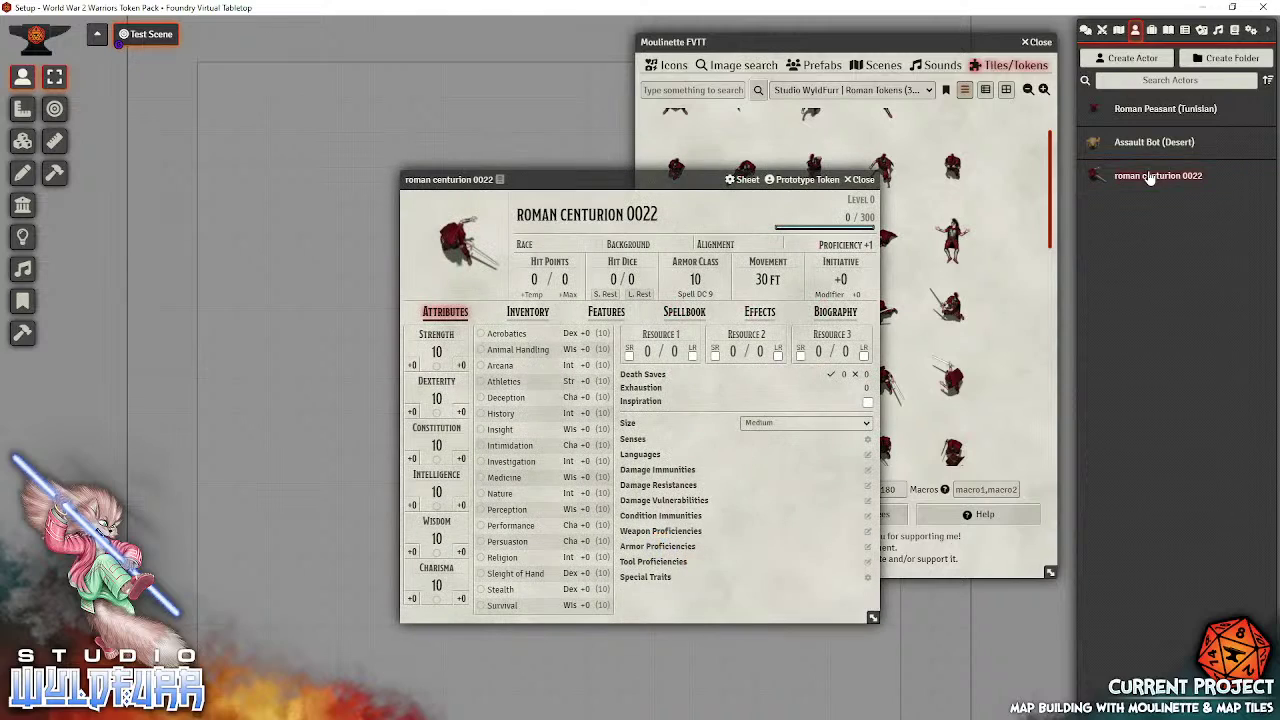
click(795, 182)
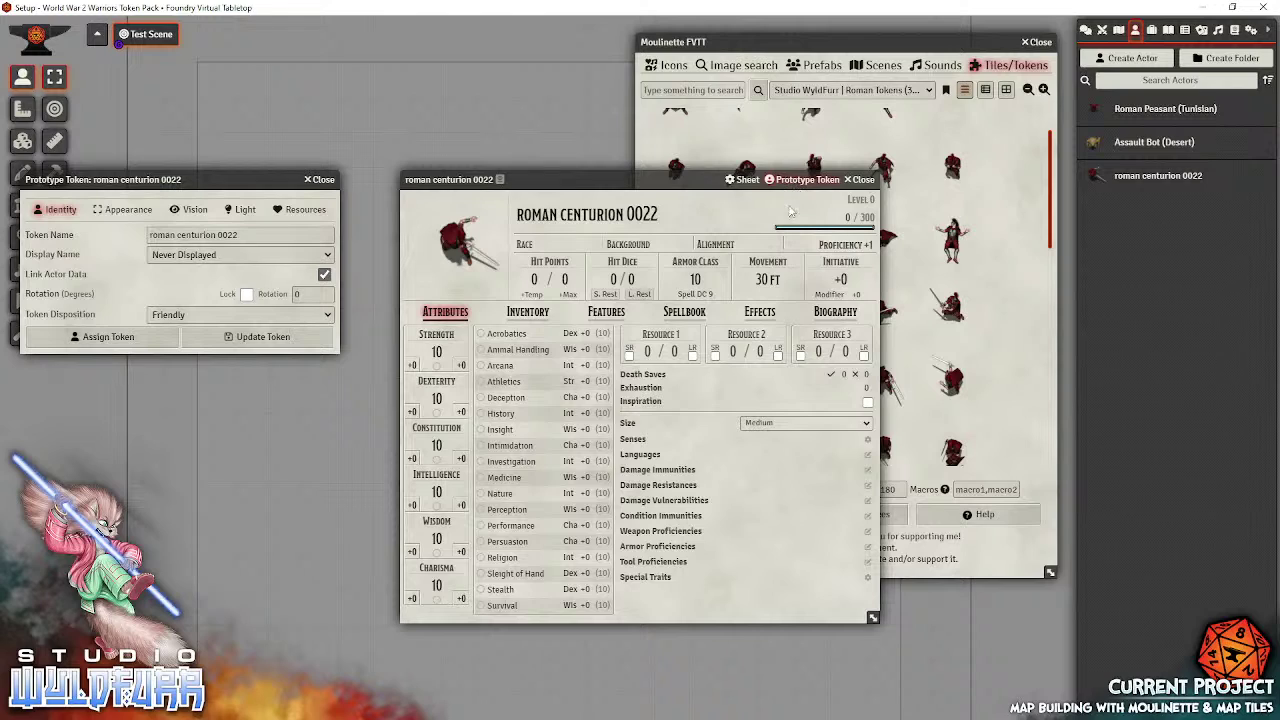
click(850, 181)
drag(157, 179, 560, 252)
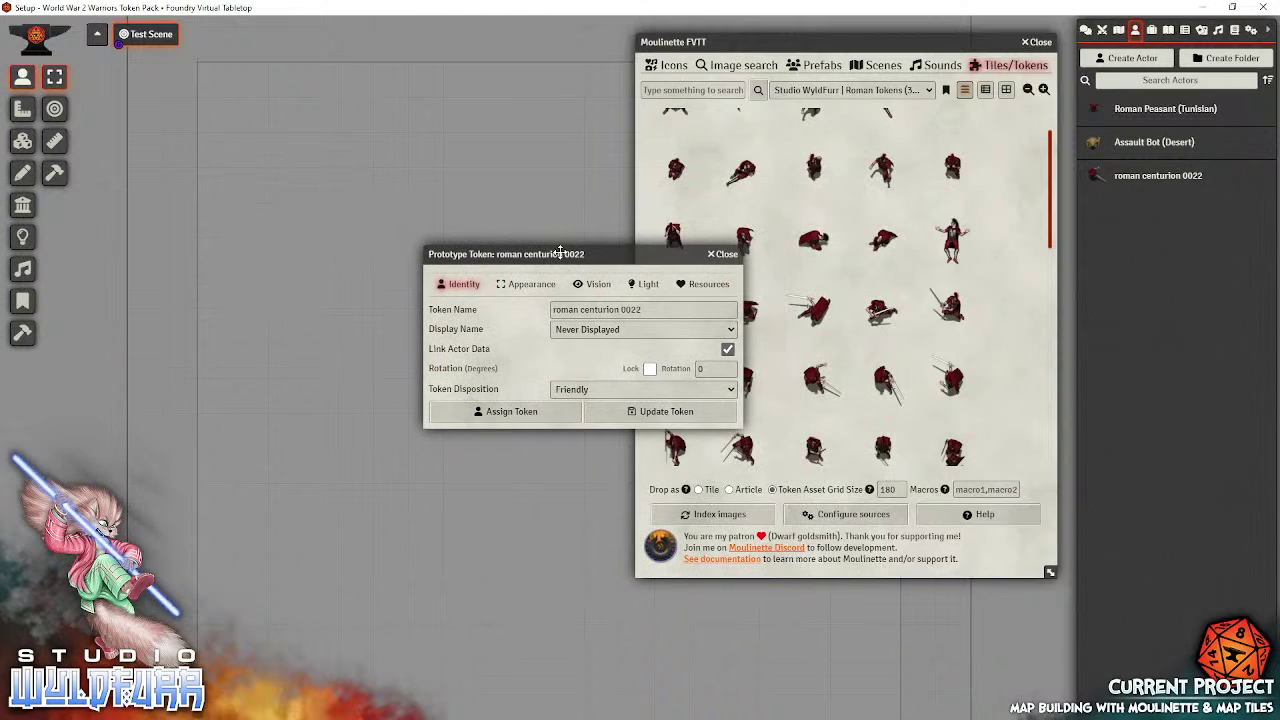
click(517, 290)
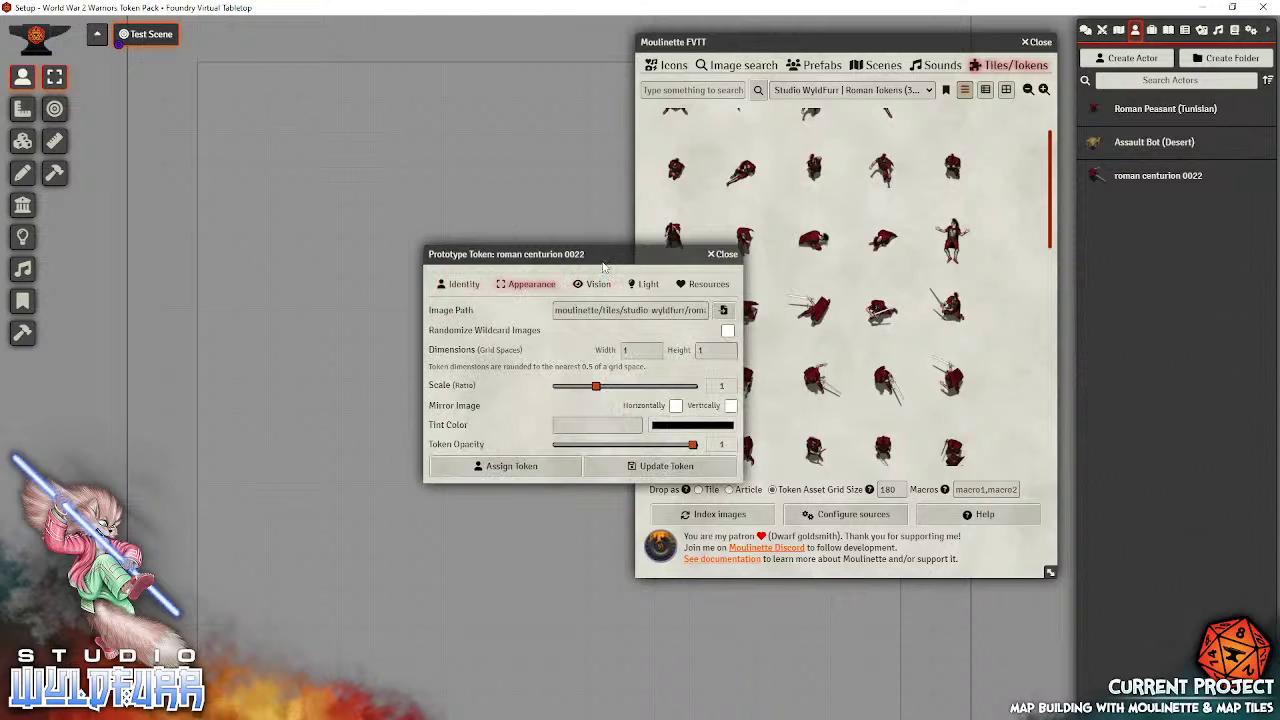
drag(600, 256, 424, 315)
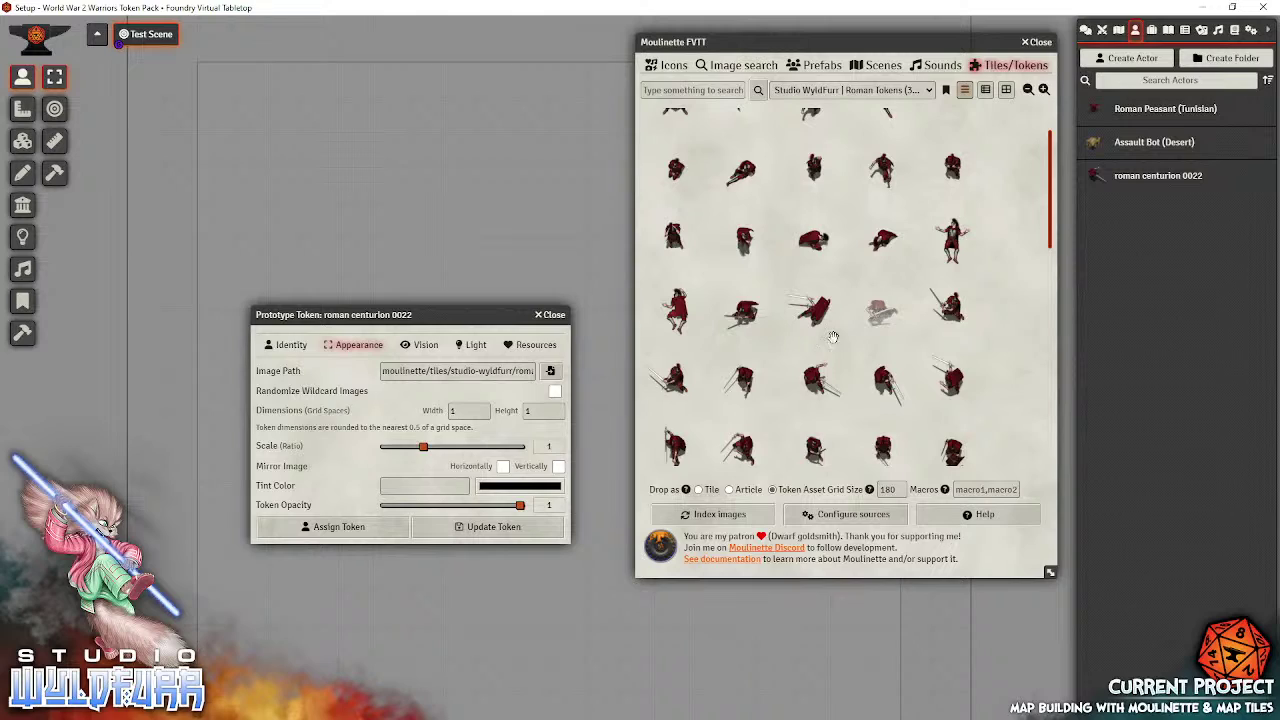
scroll(791, 374, up, 1)
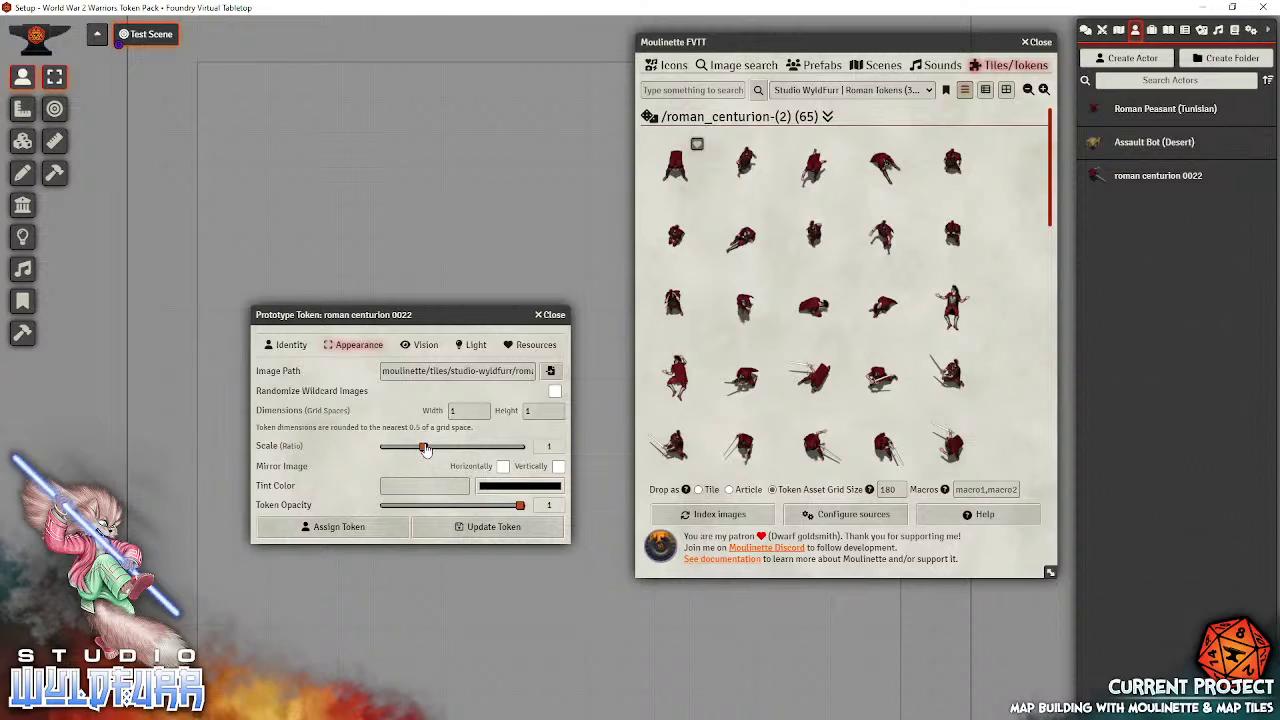
scroll(424, 449, up, 4)
scroll(427, 450, up, 5)
scroll(455, 457, up, 1)
click(491, 527)
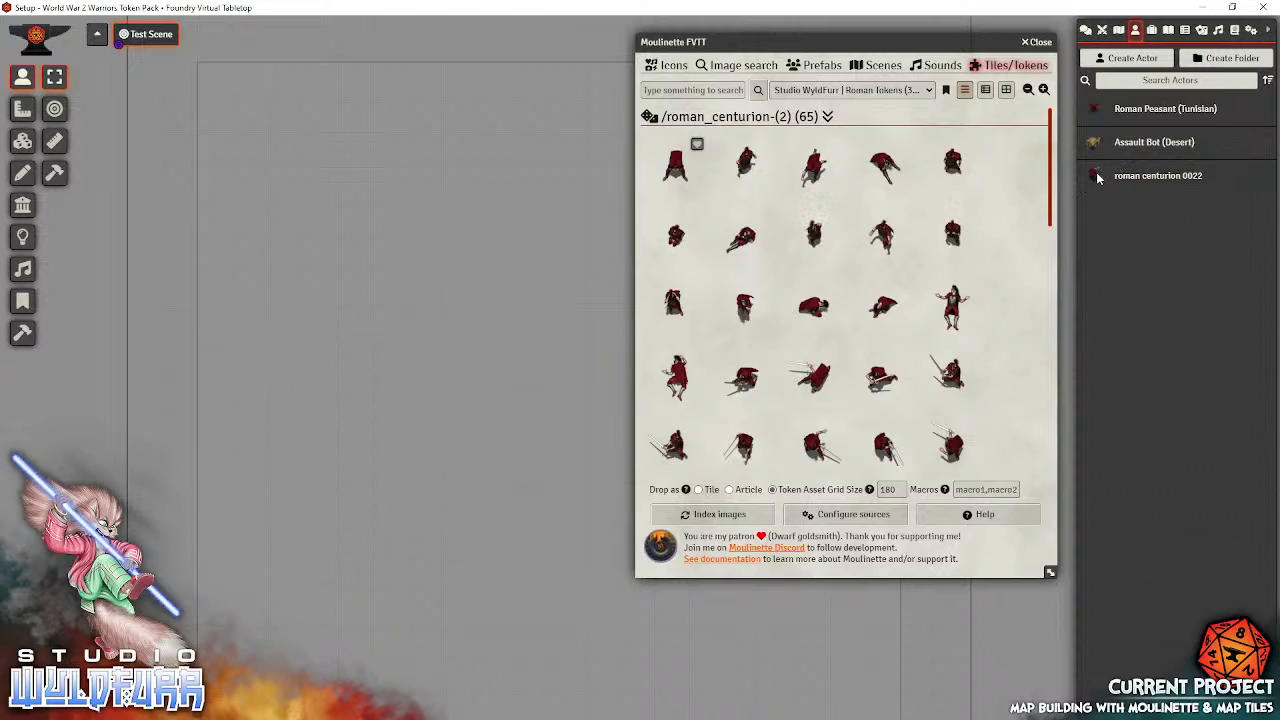
Step: Place a roman centurion 0022 token on the empty scene for a close look at its size
drag(1101, 176, 394, 363)
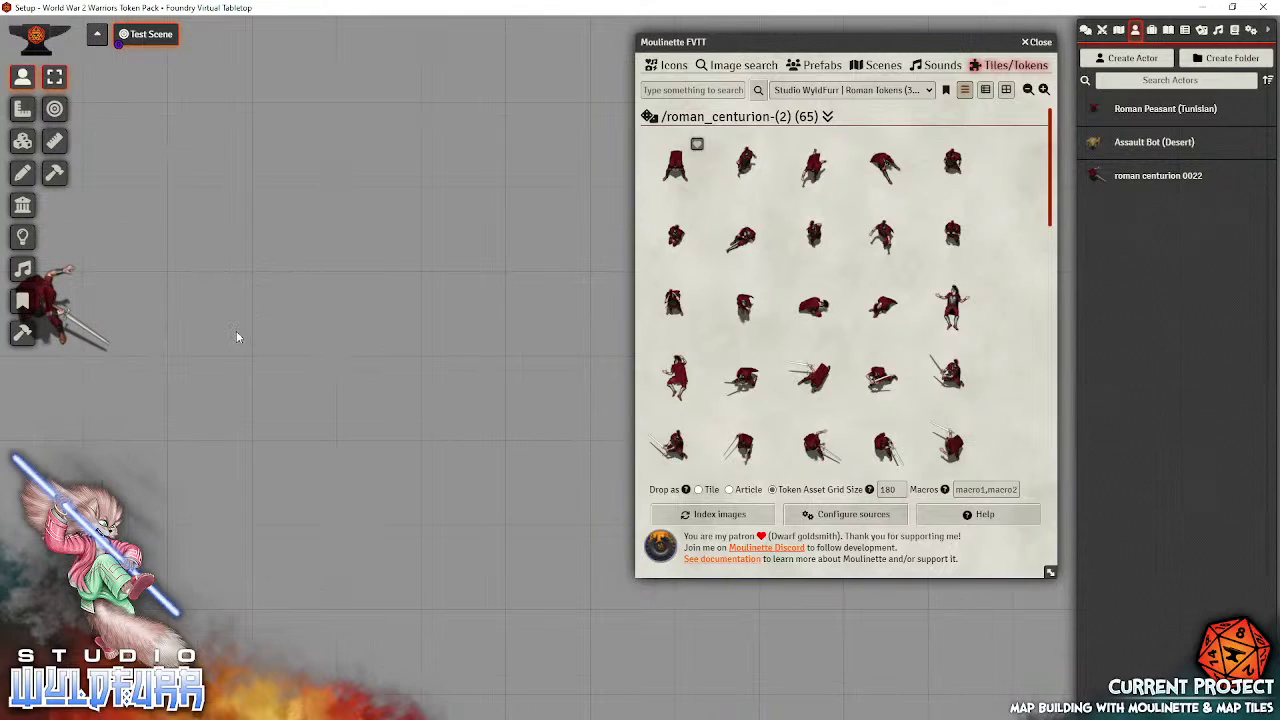
scroll(212, 319, up, 2)
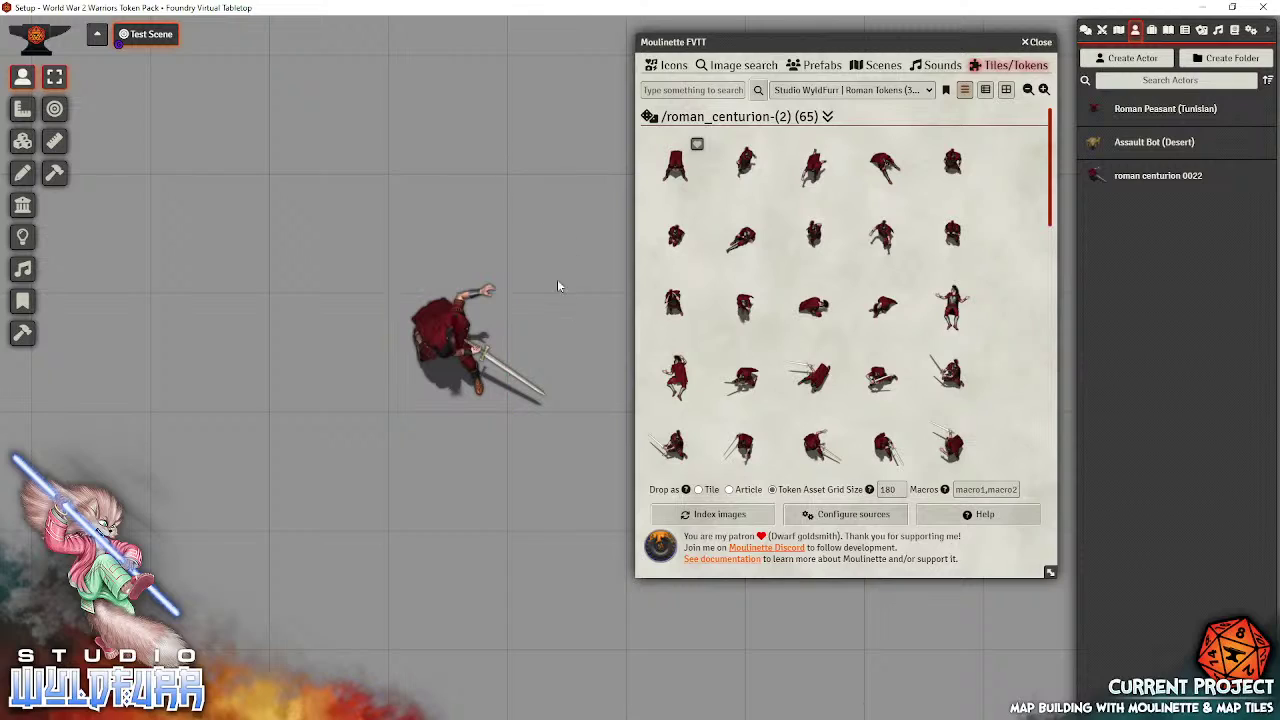
Step: Review the appearance settings of roman centurion 0022's prototype token, save them and close the character sheet
right_click(1147, 184)
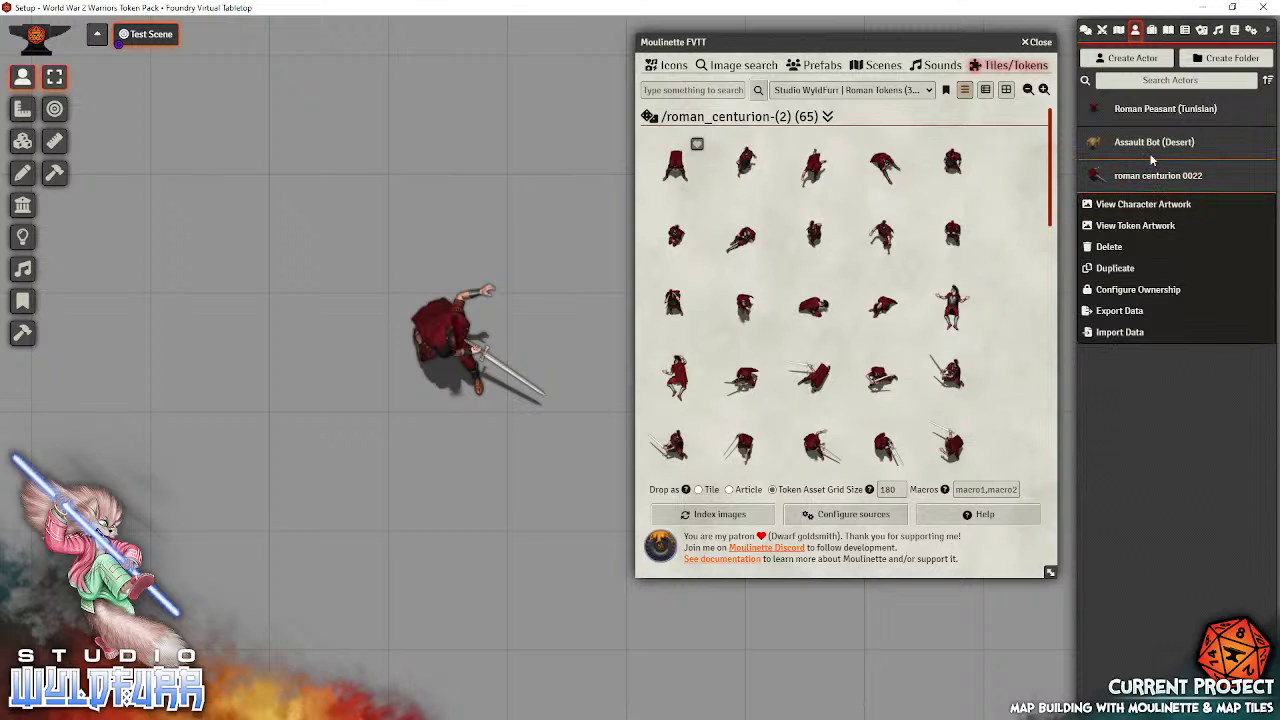
click(1153, 176)
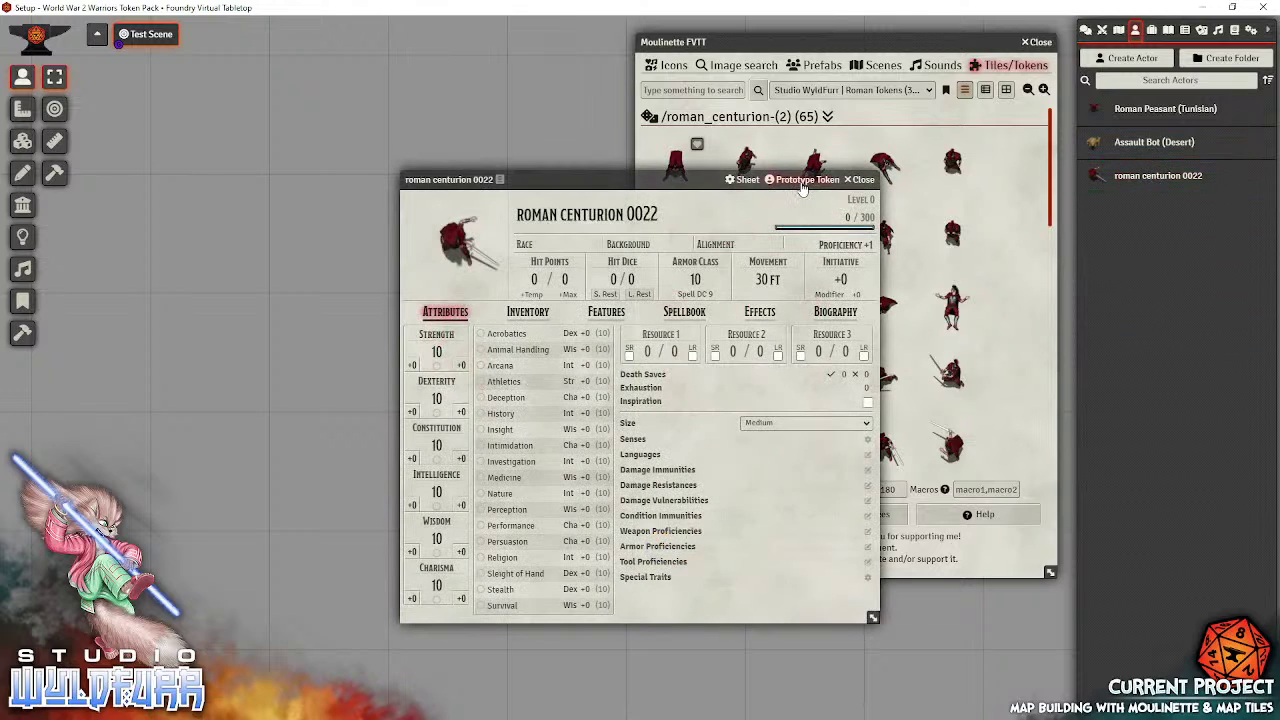
click(802, 182)
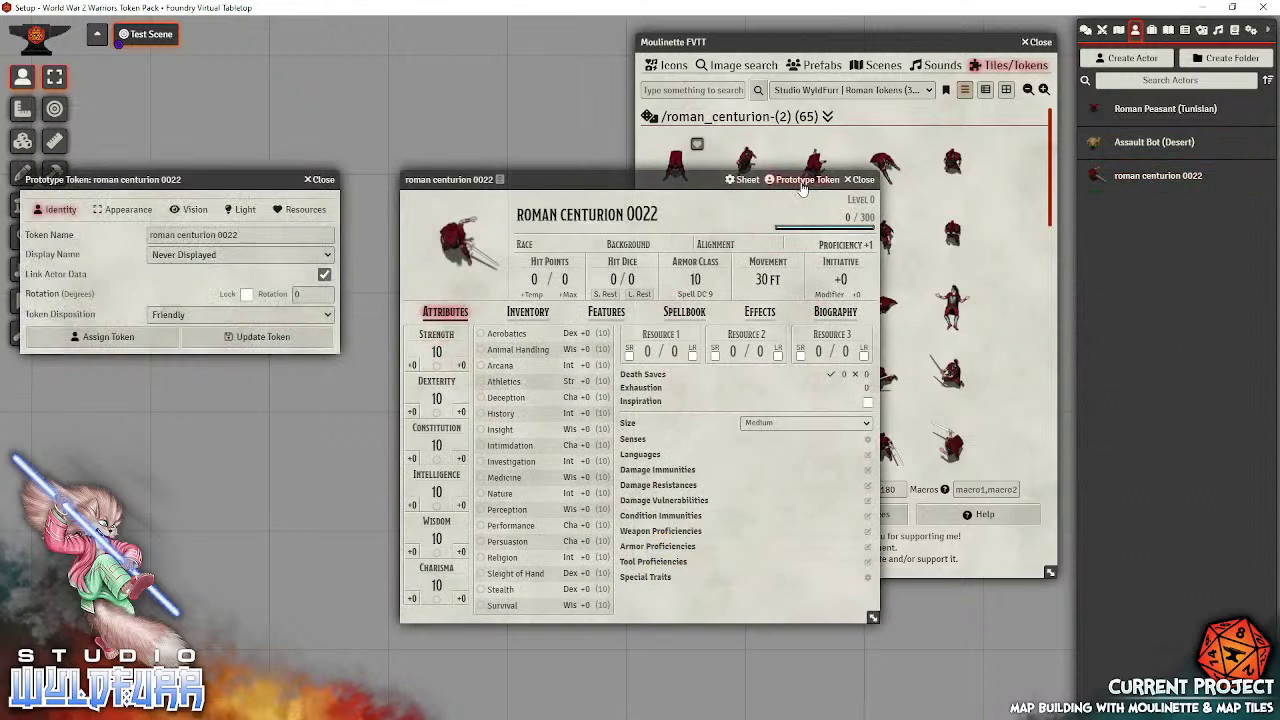
click(125, 212)
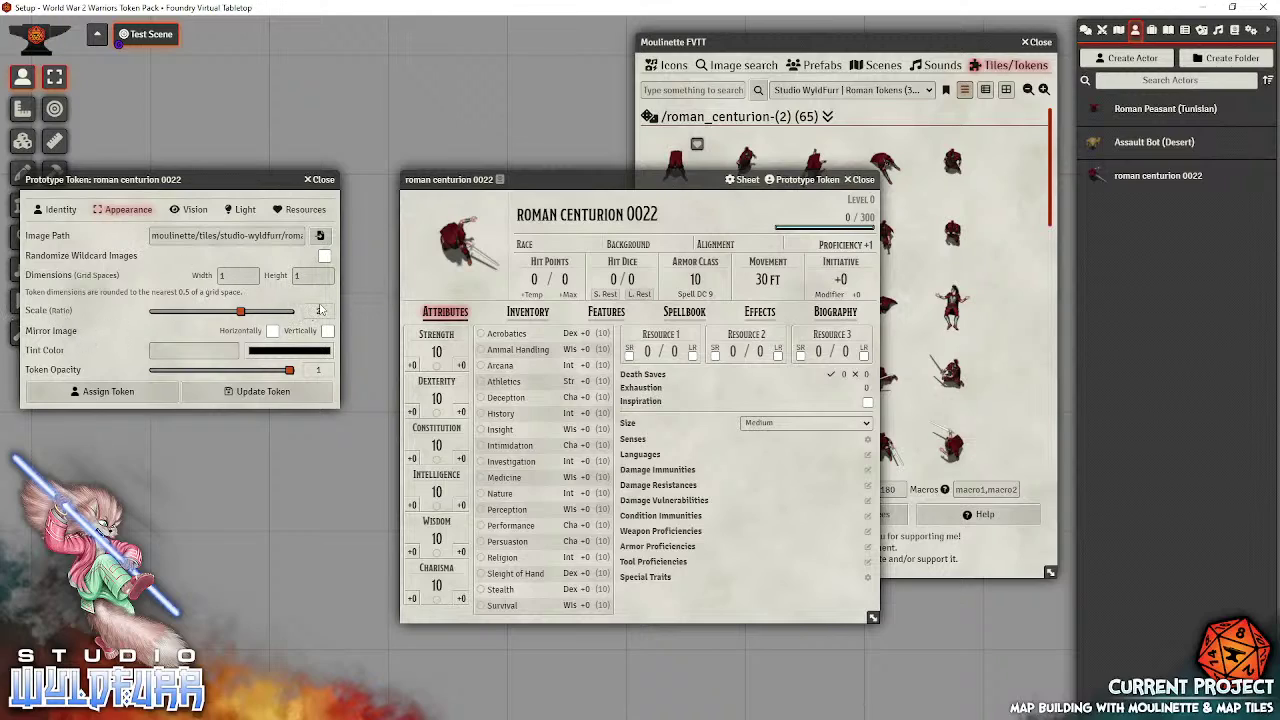
click(258, 392)
click(863, 180)
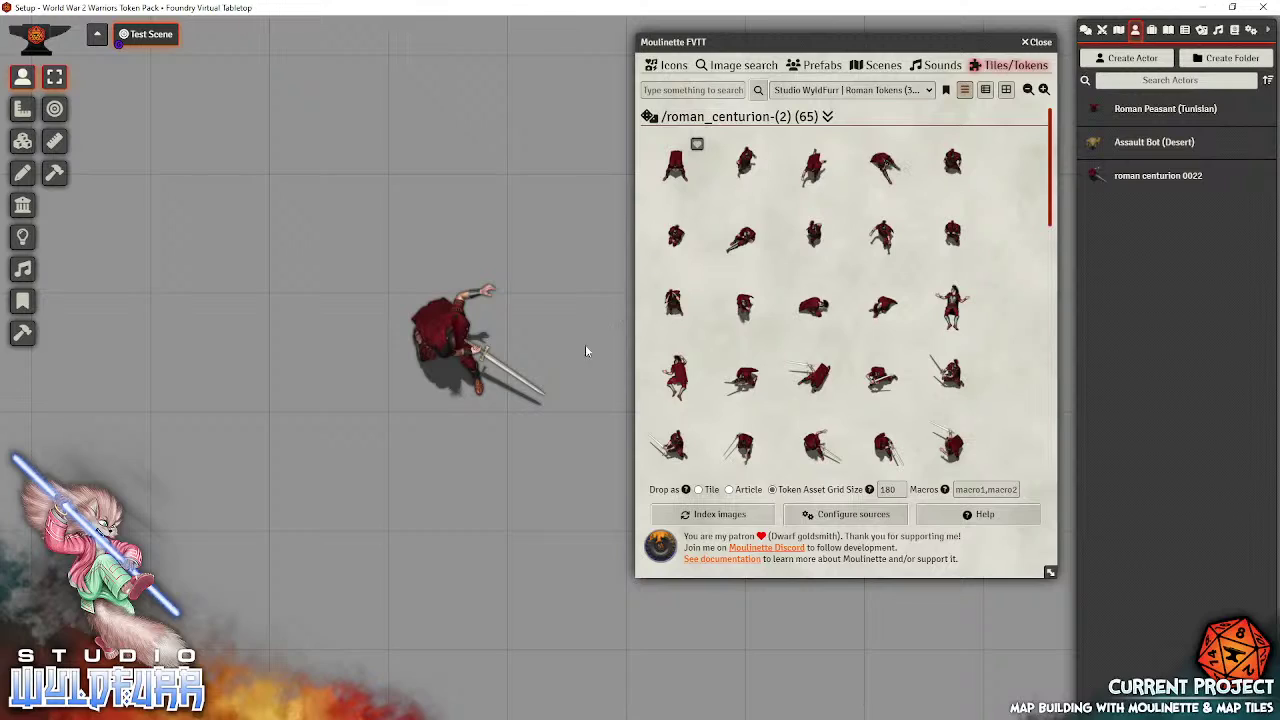
Step: Replace the centurion token on the scene with a fresh roman centurion 0022 token, and clear the scene again
click(478, 360)
key(Delete)
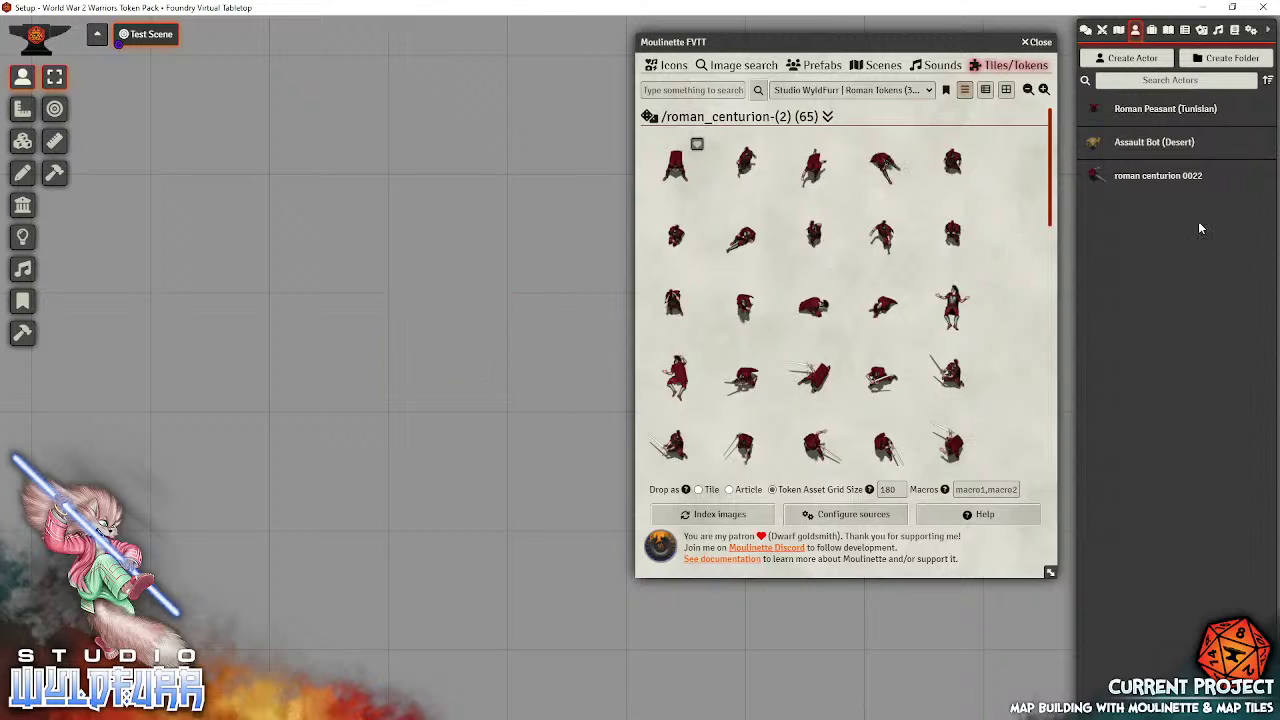
drag(1180, 178, 464, 345)
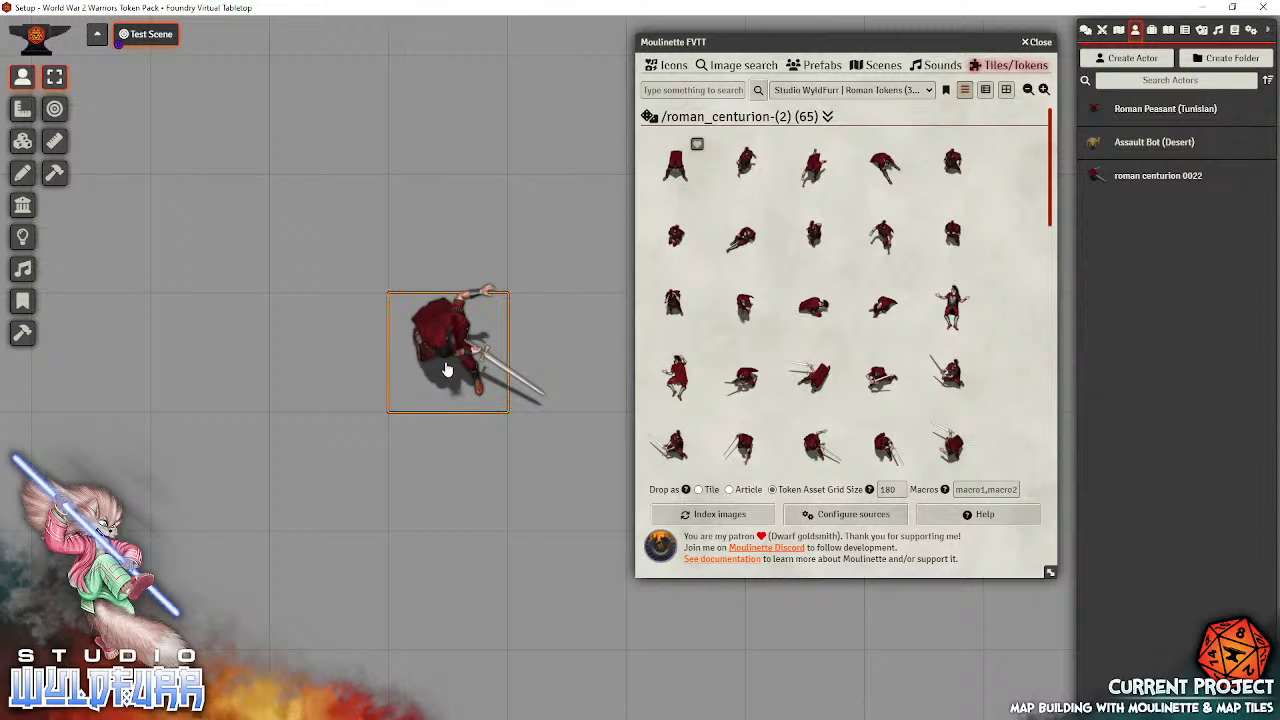
key(Delete)
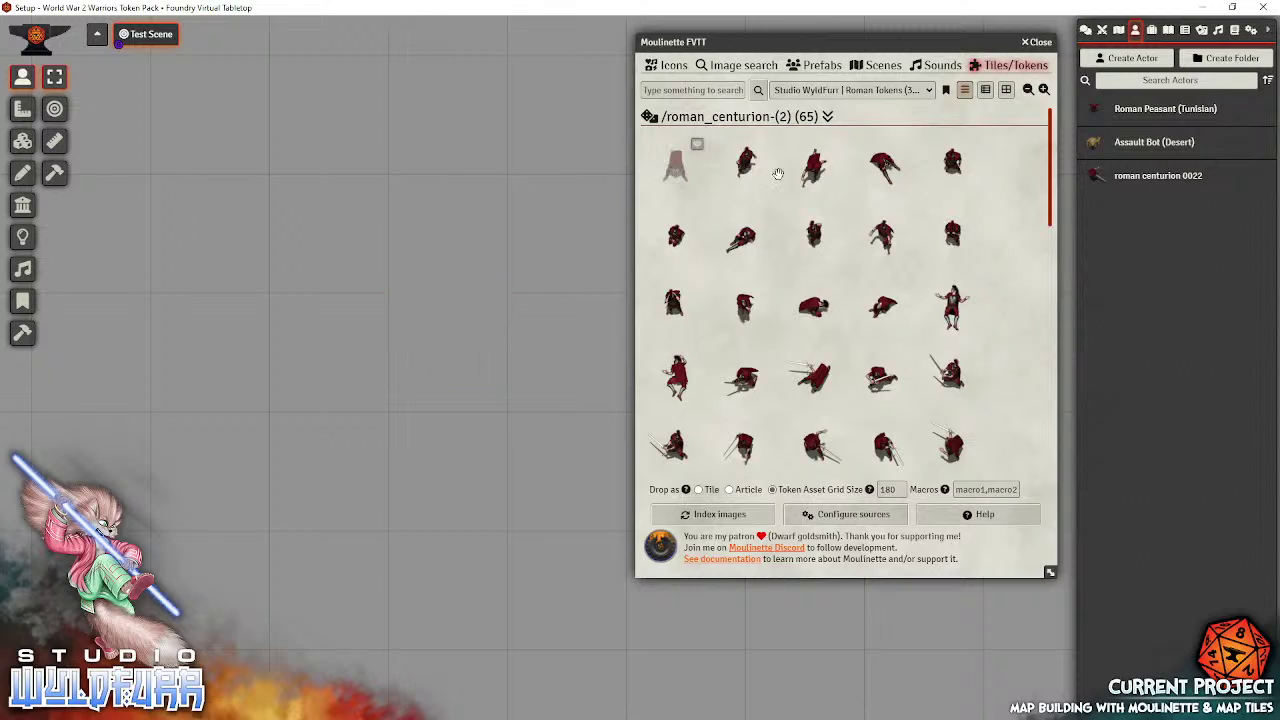
Step: Drop the roman-centurion-0007 image onto the scene and create a new actor of type npc from it
drag(1005, 190, 1118, 192)
drag(349, 356, 334, 360)
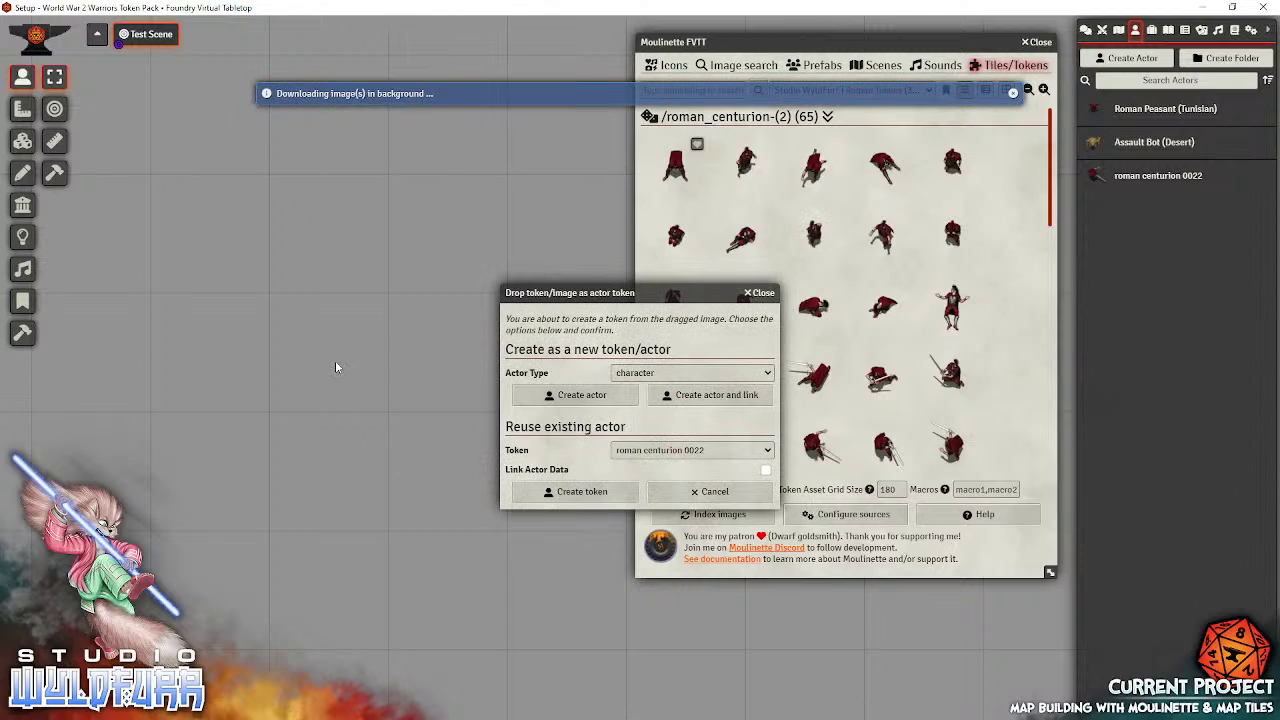
click(673, 372)
click(632, 399)
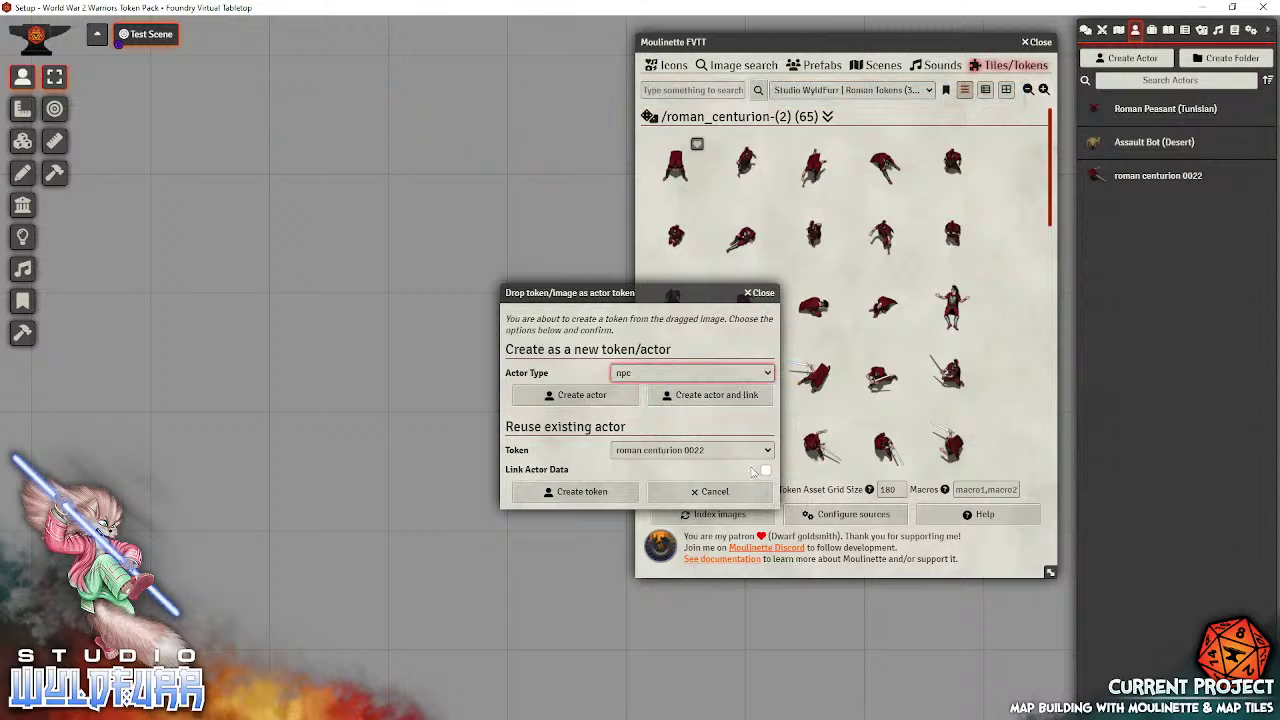
click(695, 396)
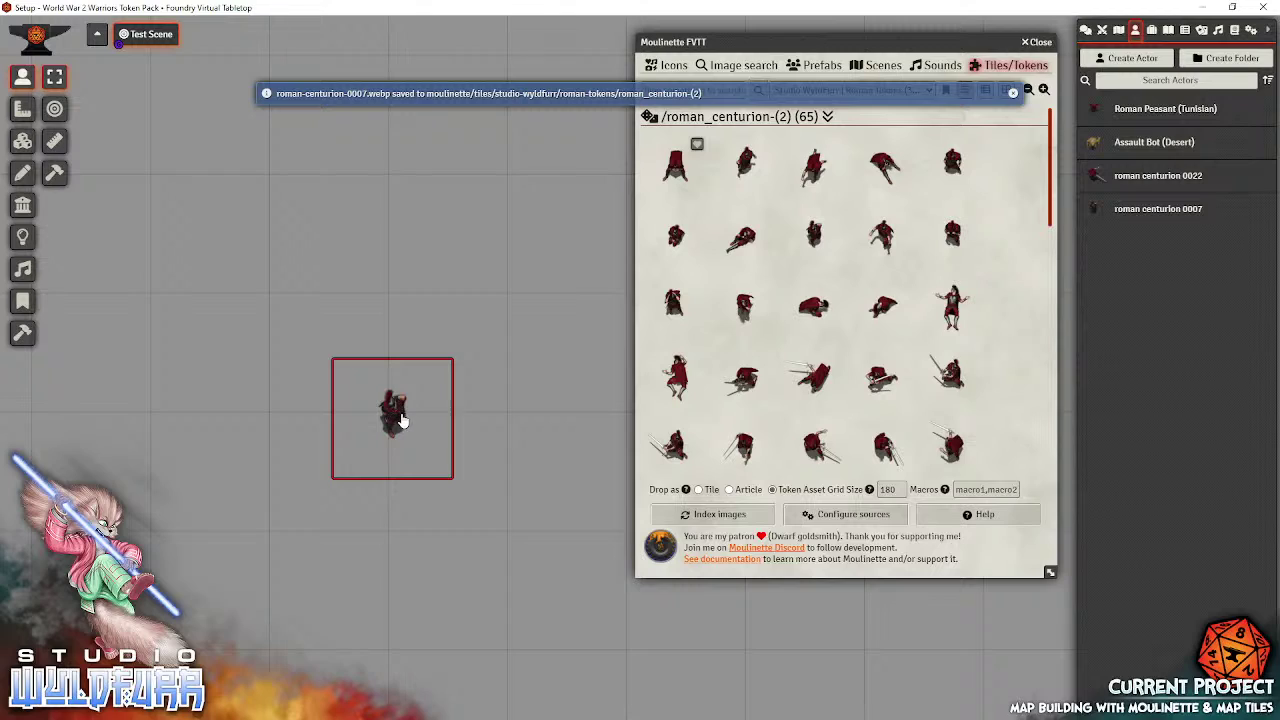
Step: Move the new npc centurion token into a single grid square, and delete it from the scene
click(395, 415)
drag(395, 415, 442, 364)
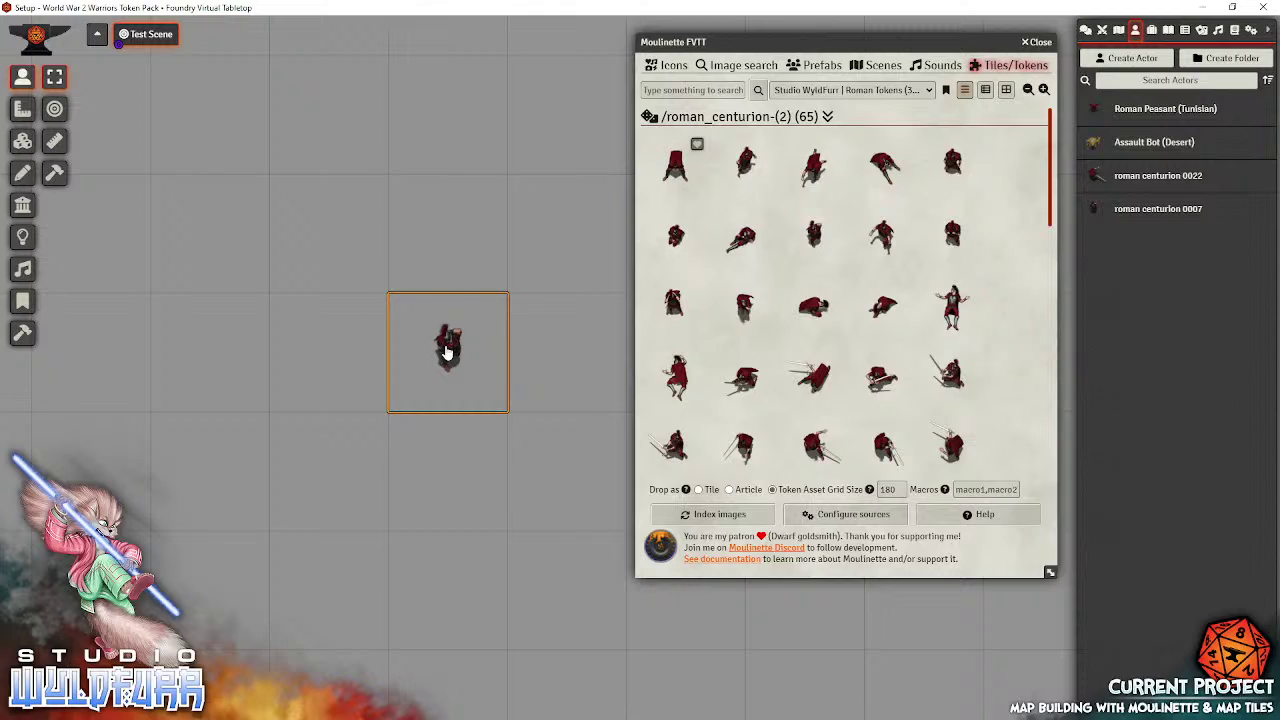
key(Delete)
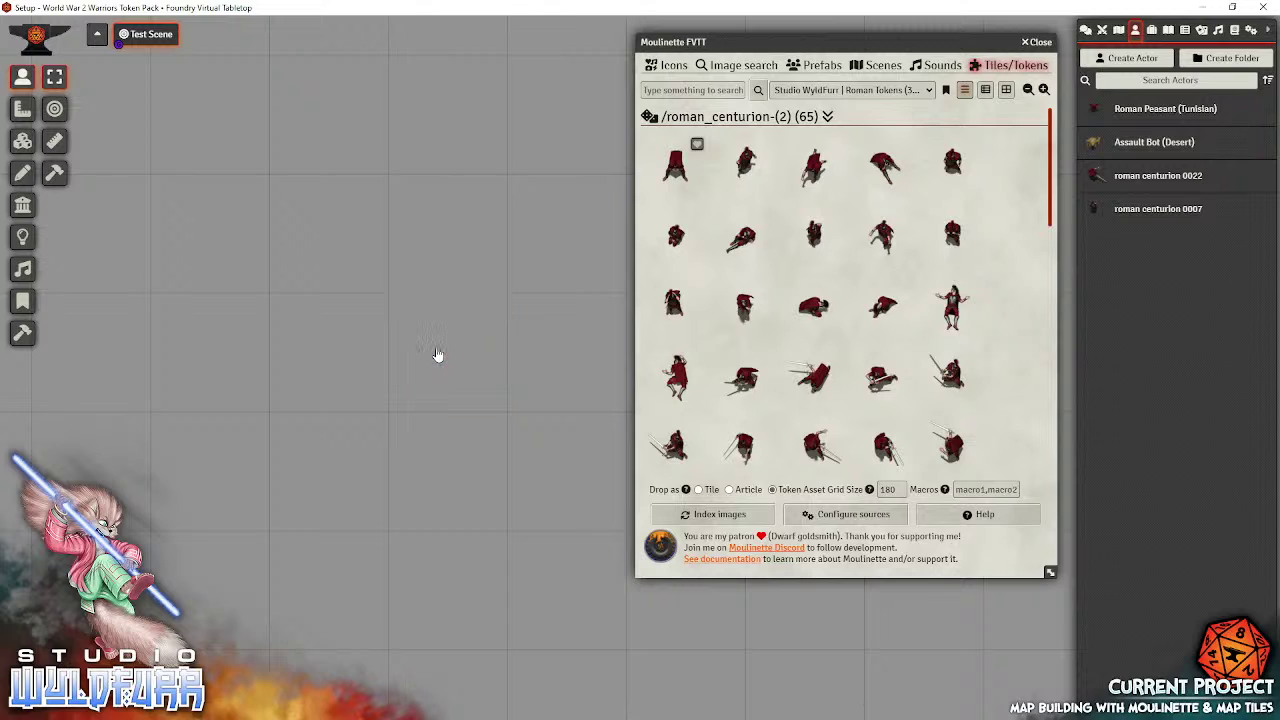
Step: Set the scale ratio of roman centurion 0007's prototype token to 2, update the token and close its sheet
click(1178, 212)
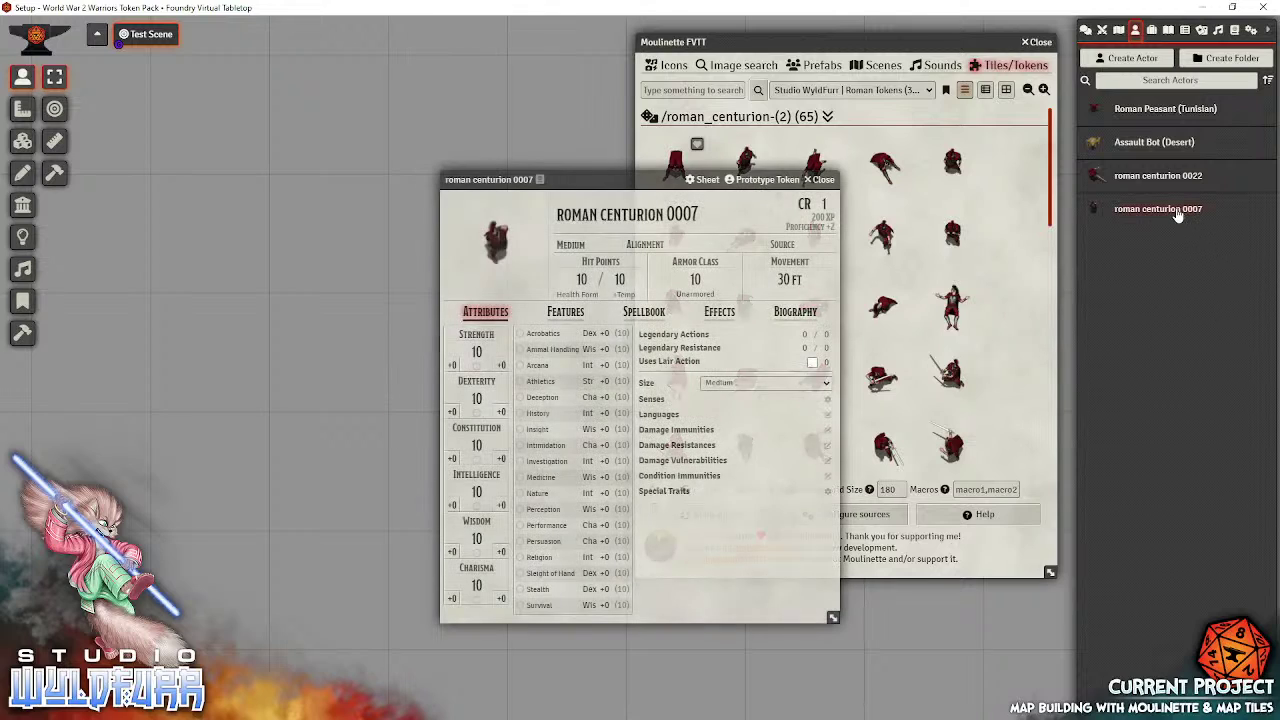
click(760, 180)
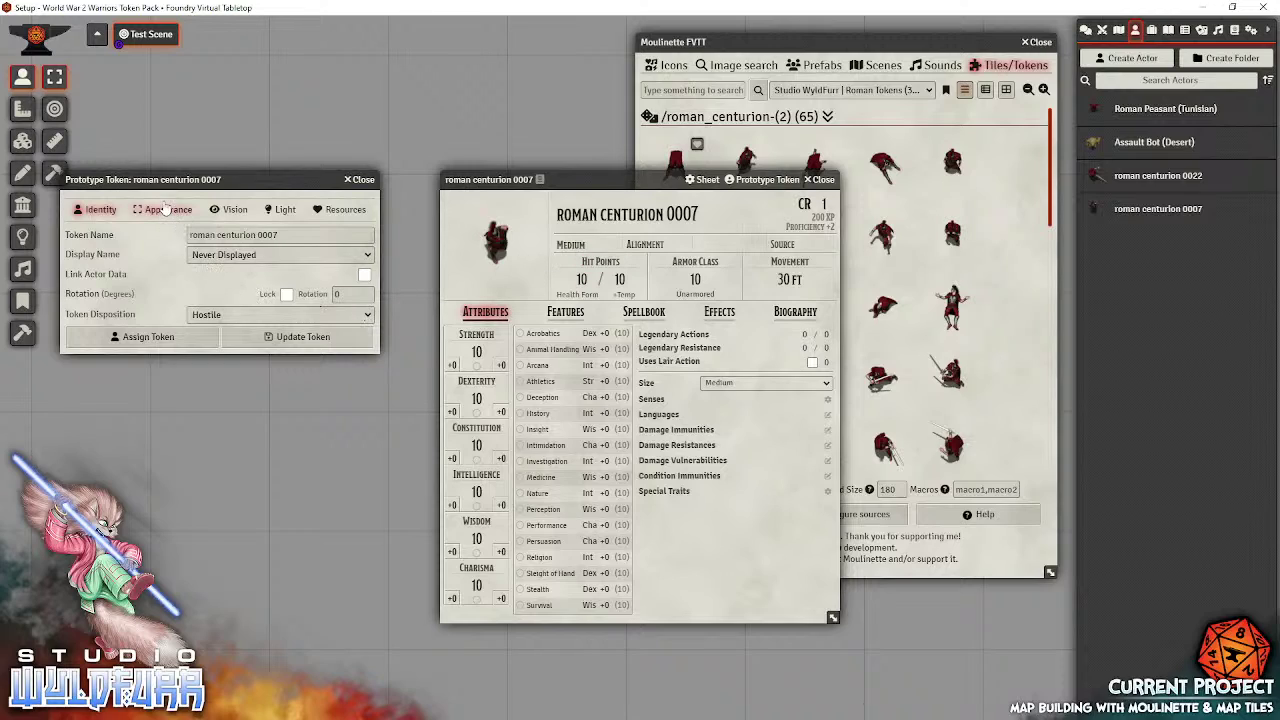
click(165, 209)
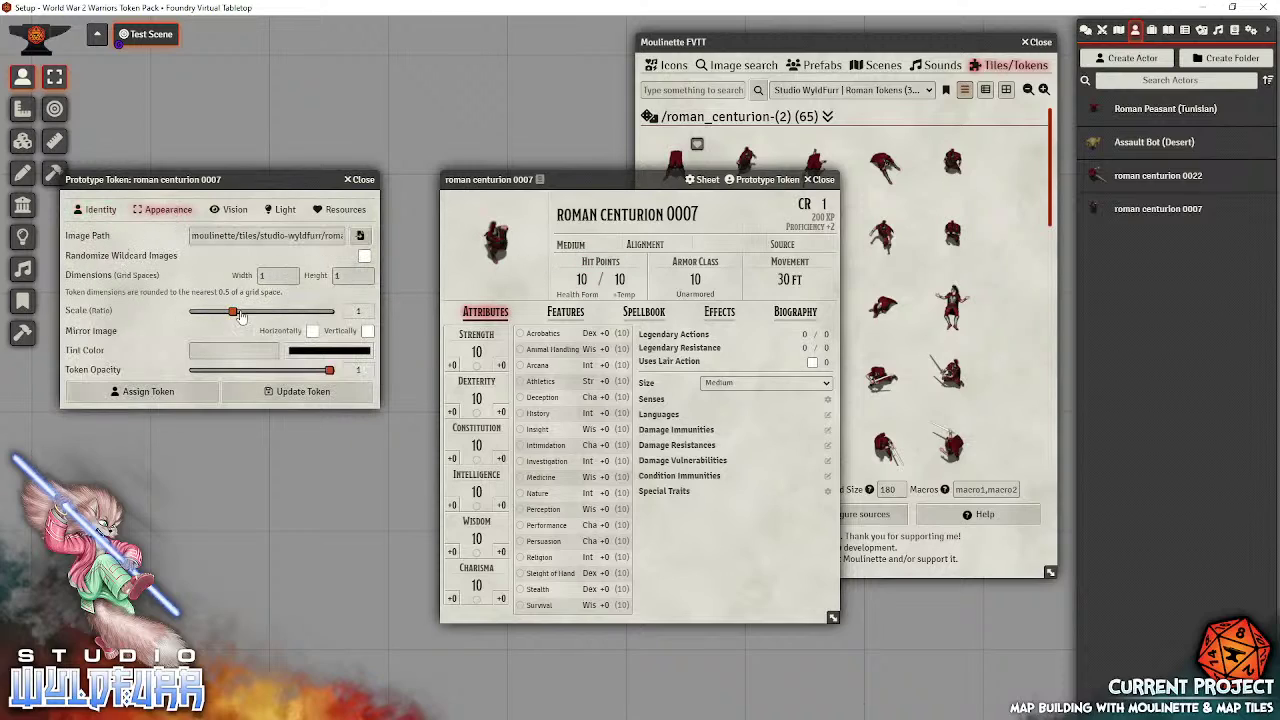
scroll(300, 316, down, 1)
scroll(300, 316, up, 5)
scroll(300, 316, down, 1)
click(303, 391)
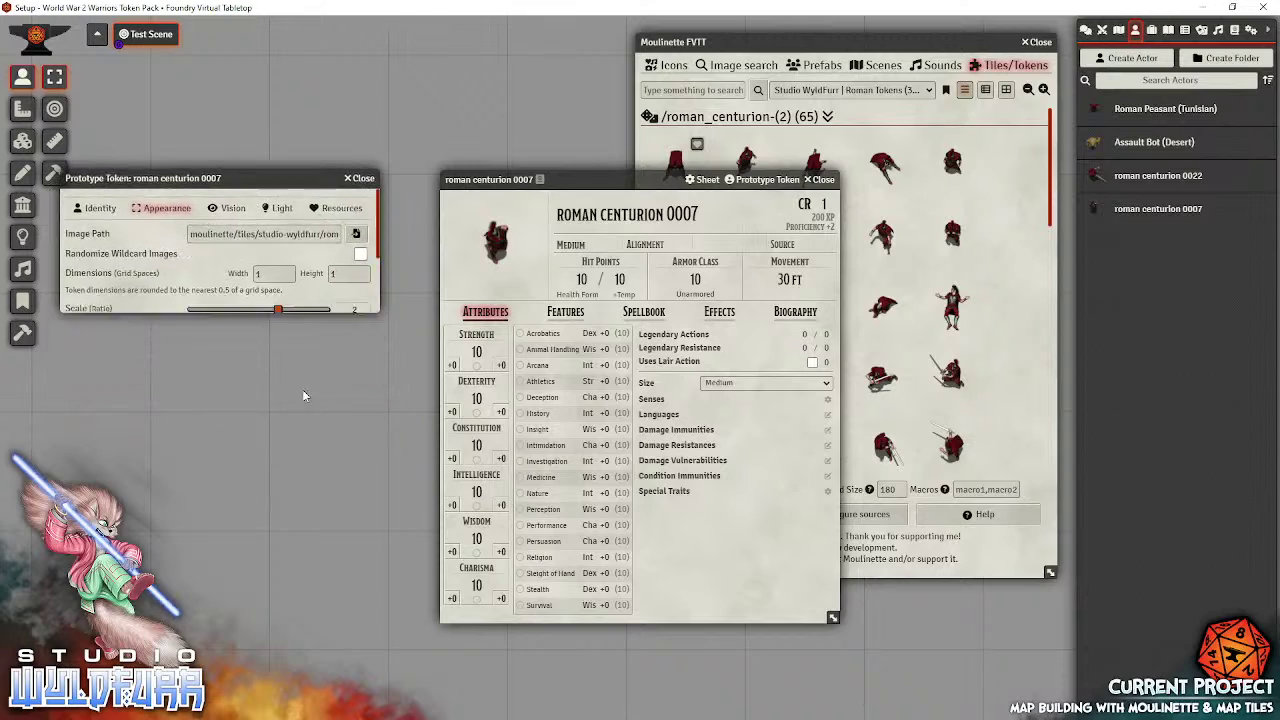
click(820, 180)
Step: Place a roman centurion 0007 token on the scene to check its size, and delete it
drag(1155, 222, 459, 356)
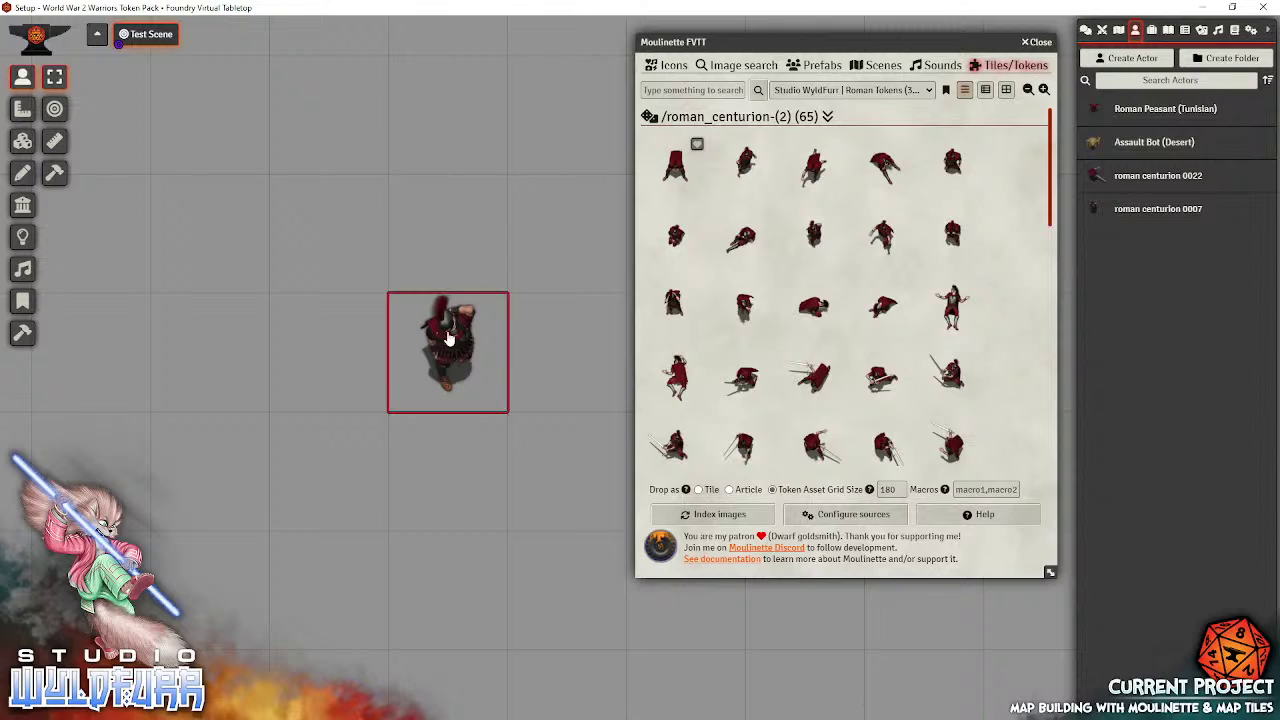
click(451, 345)
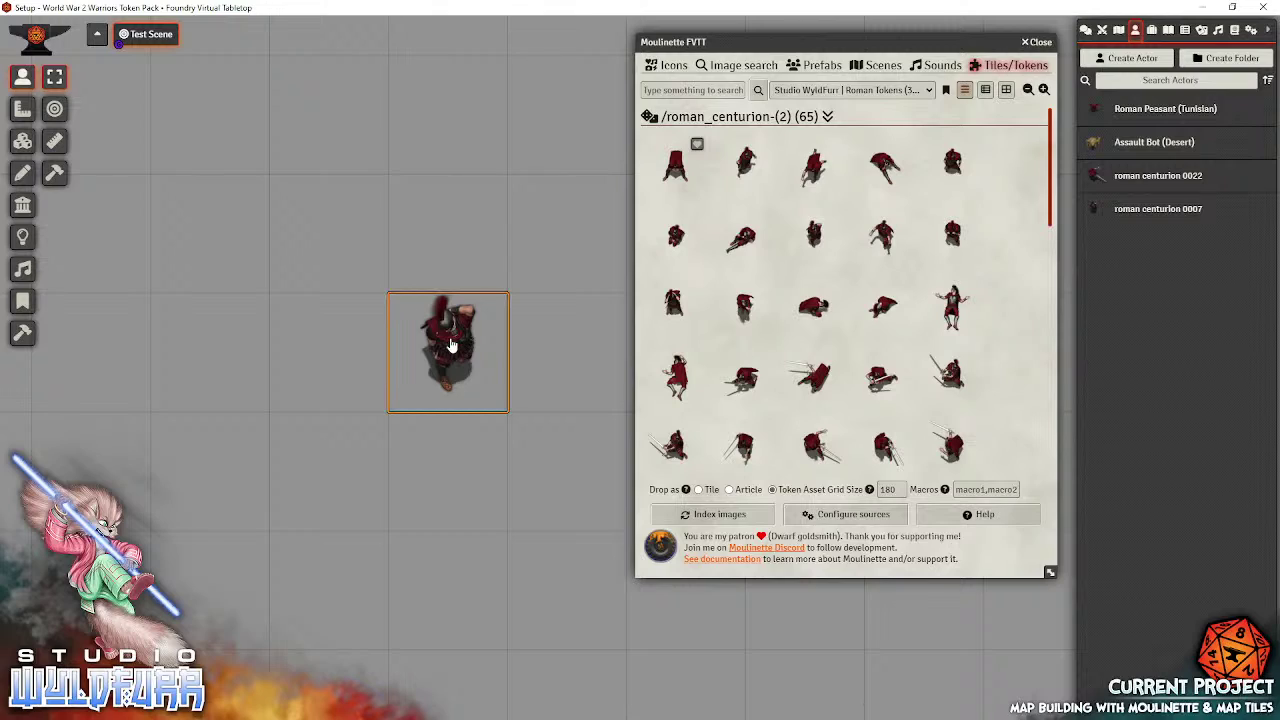
key(Delete)
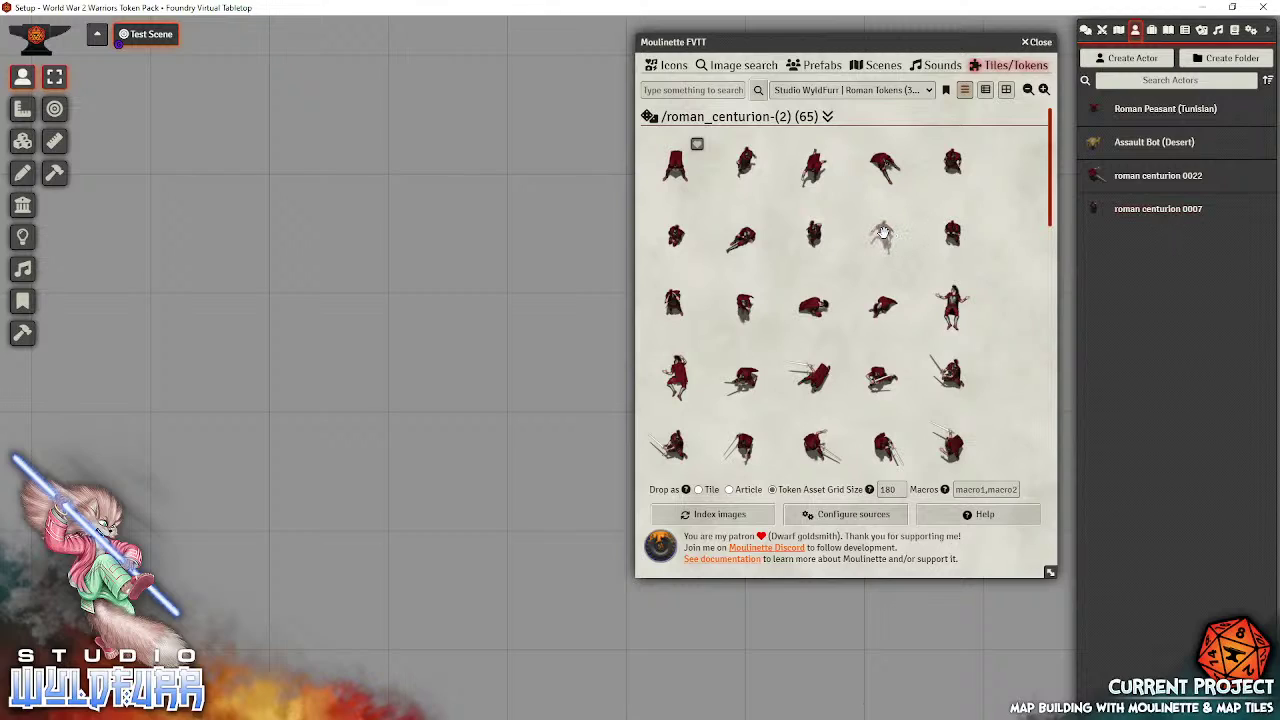
Step: Drop the roman-centurion-0008 image onto the scene, create its token from the existing roman centurion 0007 actor with linked data, and fit it into one grid square
drag(883, 234, 337, 389)
drag(494, 354, 465, 330)
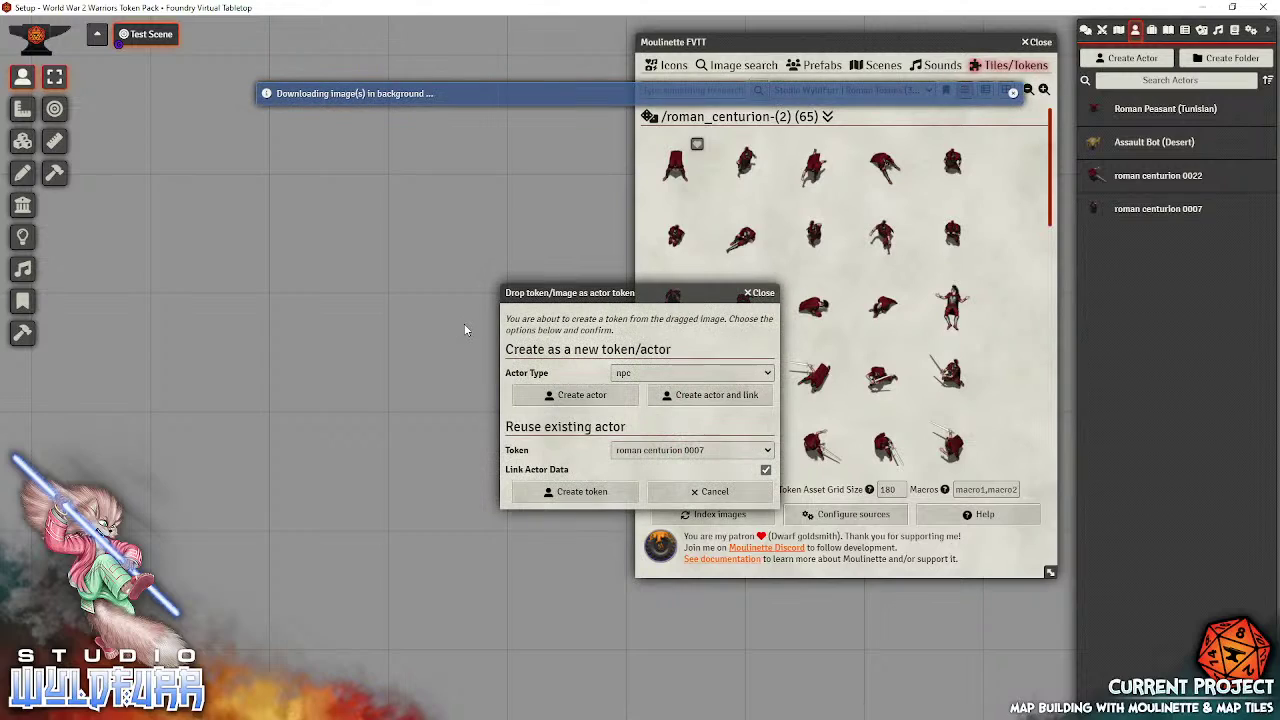
click(676, 456)
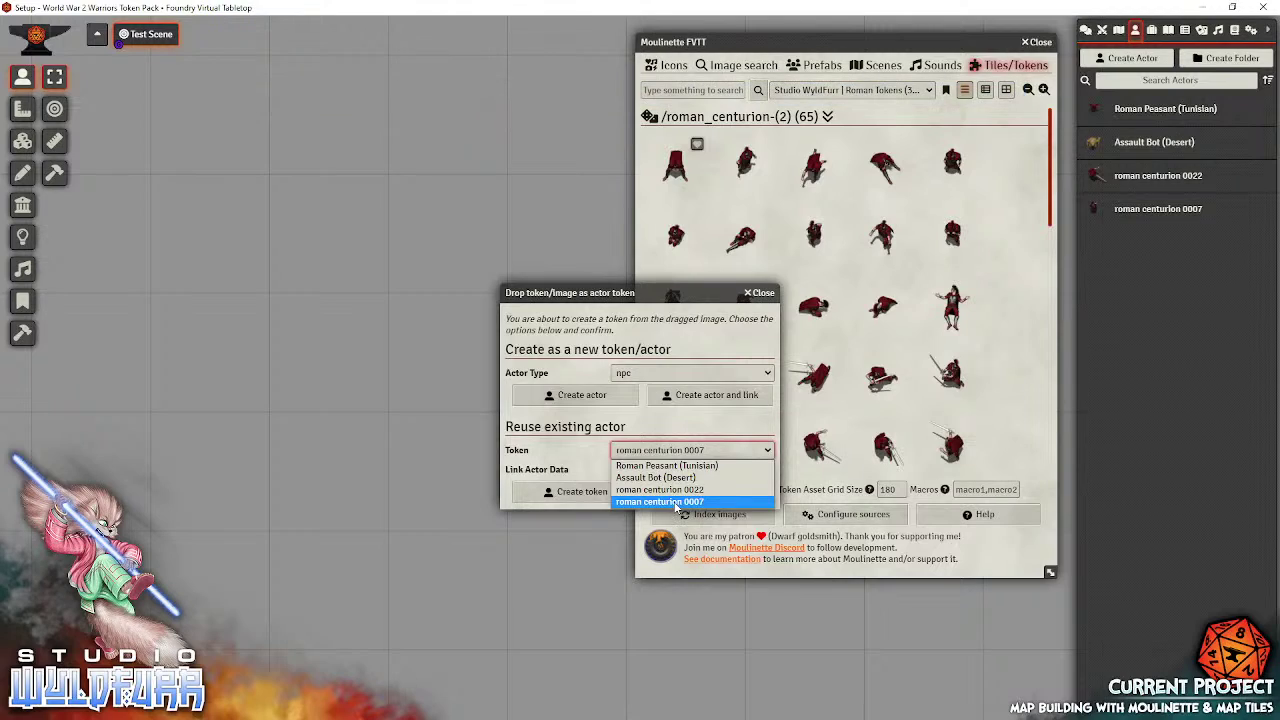
click(678, 500)
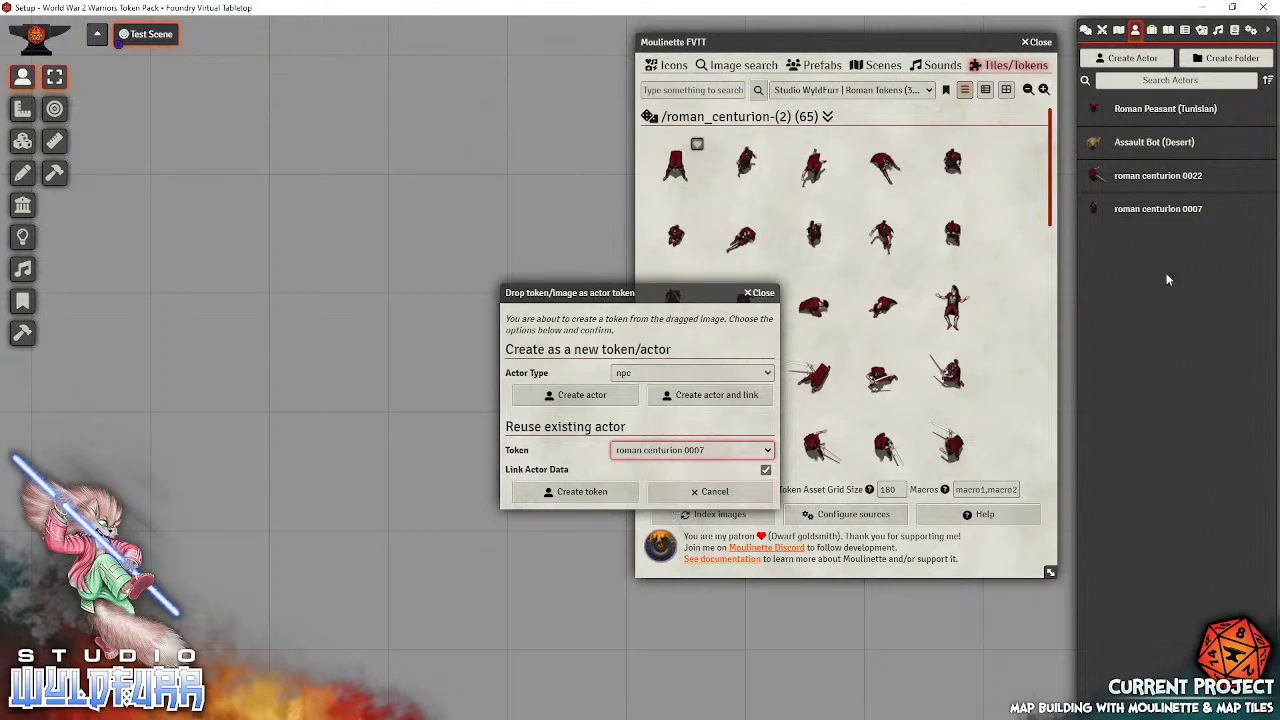
click(577, 494)
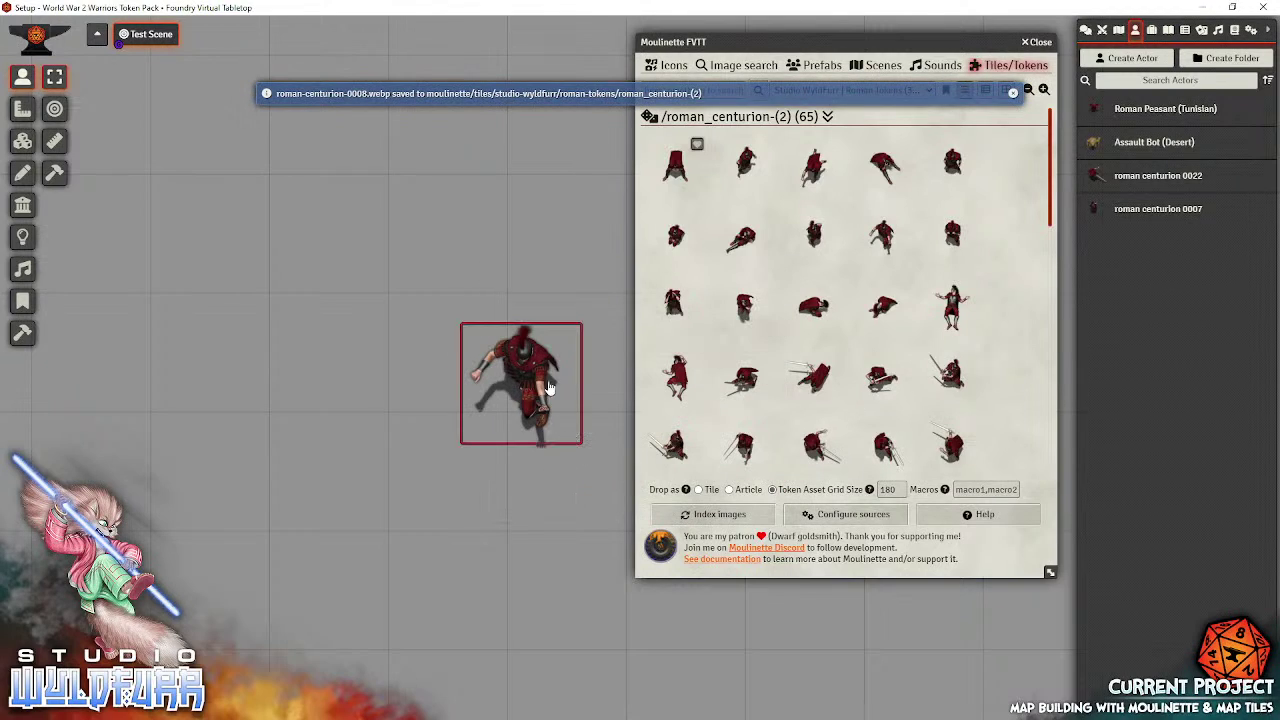
drag(533, 393, 460, 362)
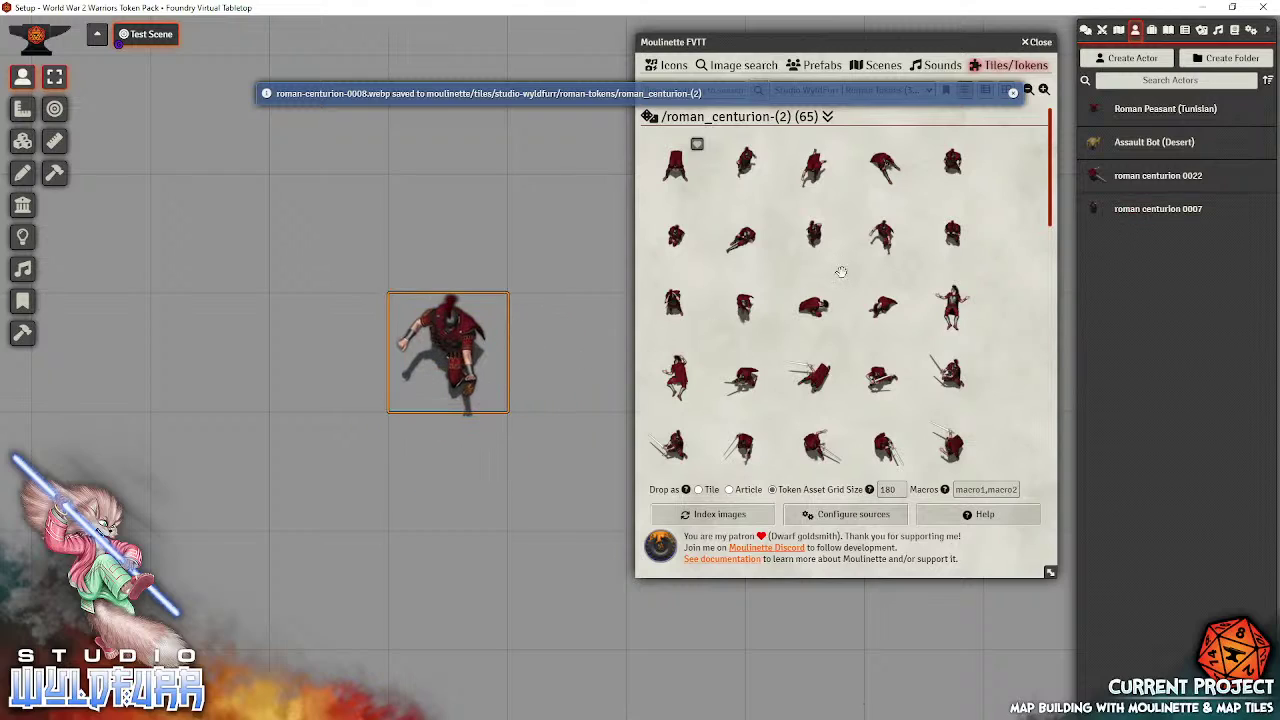
Step: Review the appearance settings of roman centurion 0007's prototype token, update the token and close its sheet
click(1141, 210)
click(756, 180)
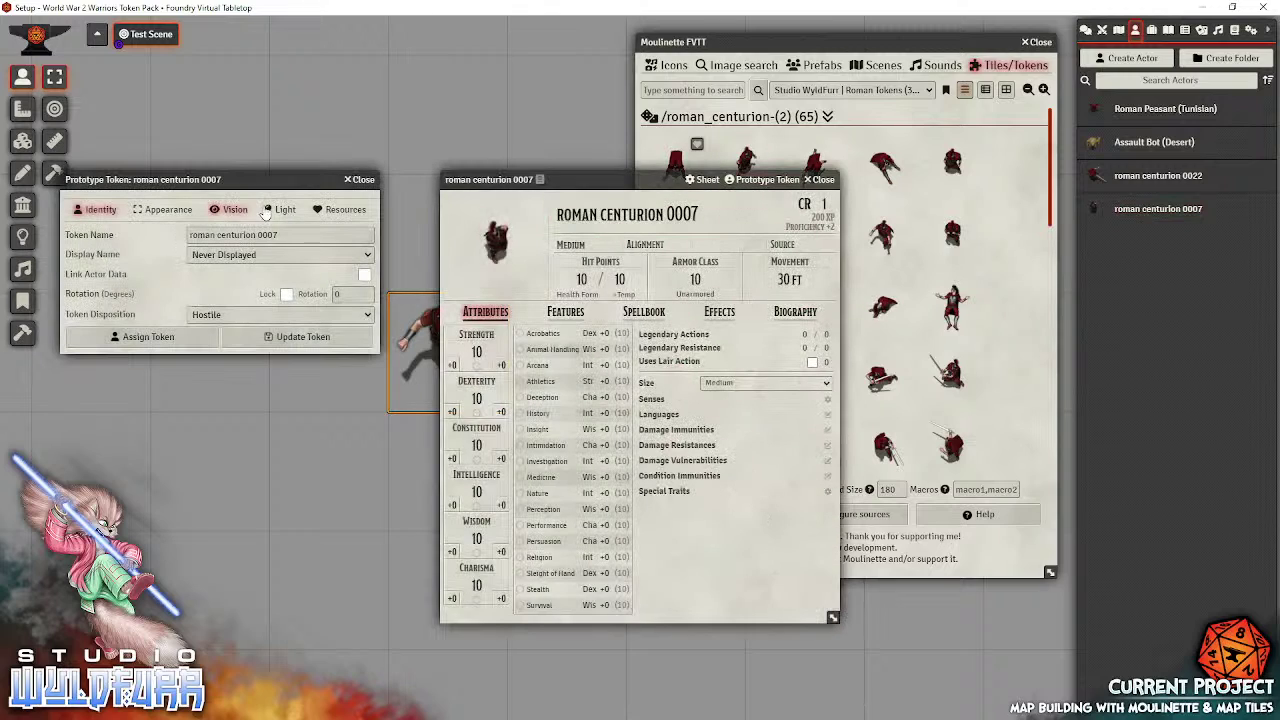
click(170, 212)
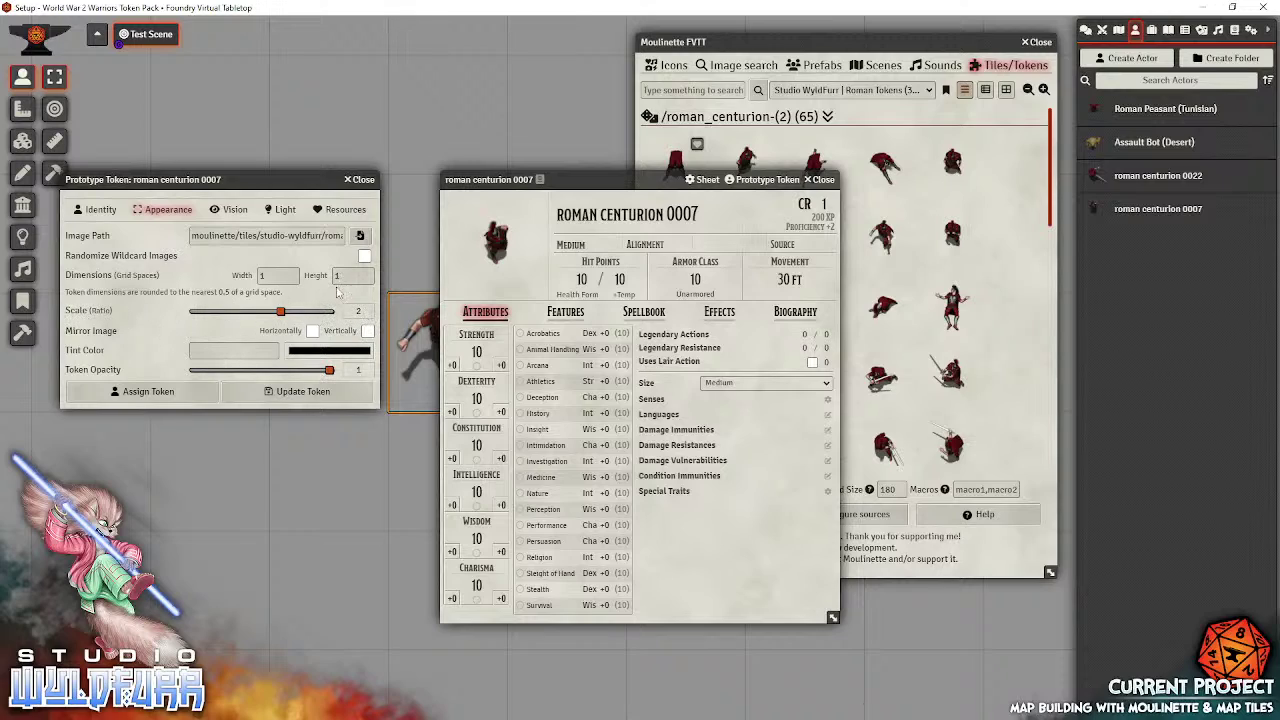
click(305, 392)
click(820, 180)
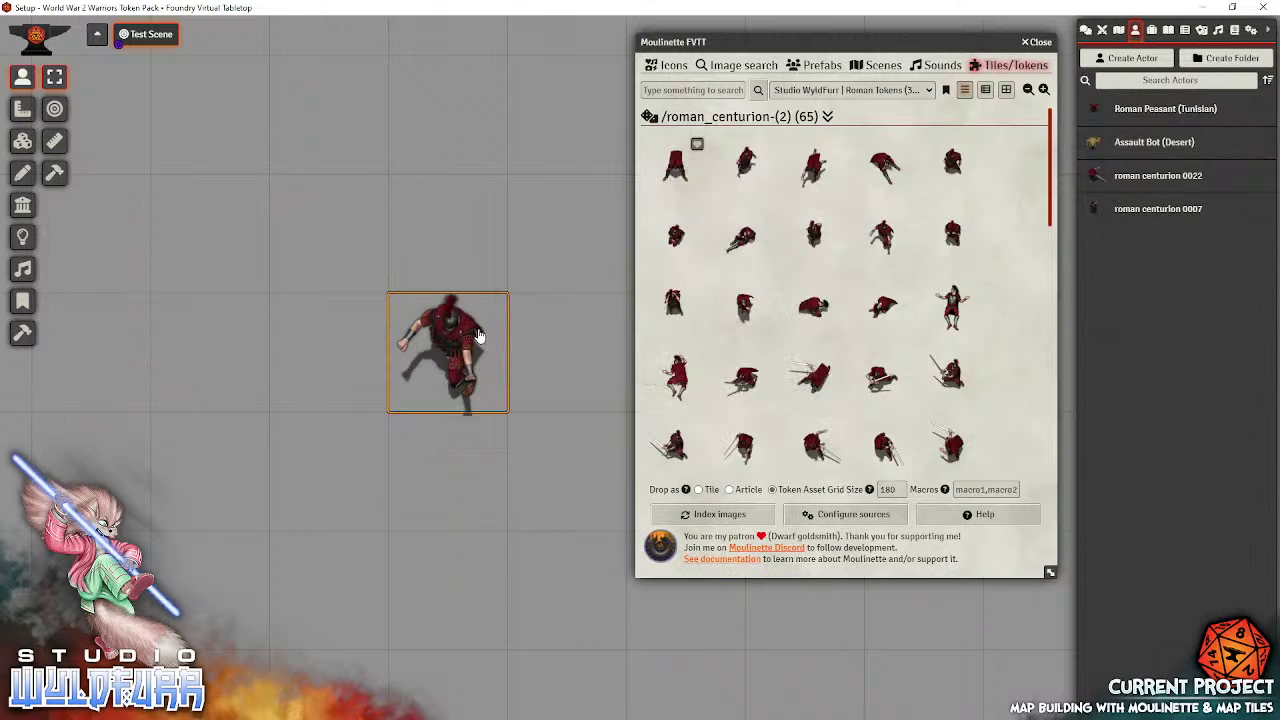
Step: Move the reused centurion token two grid squares to the left and delete it from the scene
drag(466, 348, 220, 372)
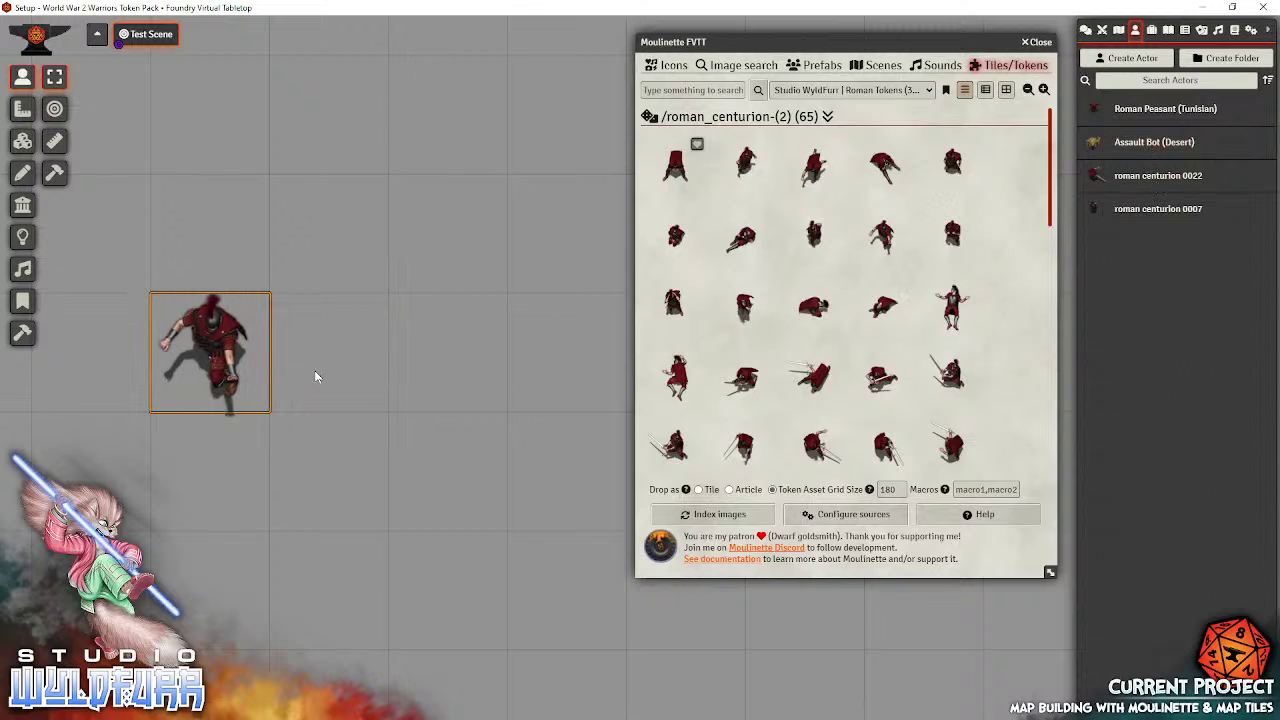
key(Delete)
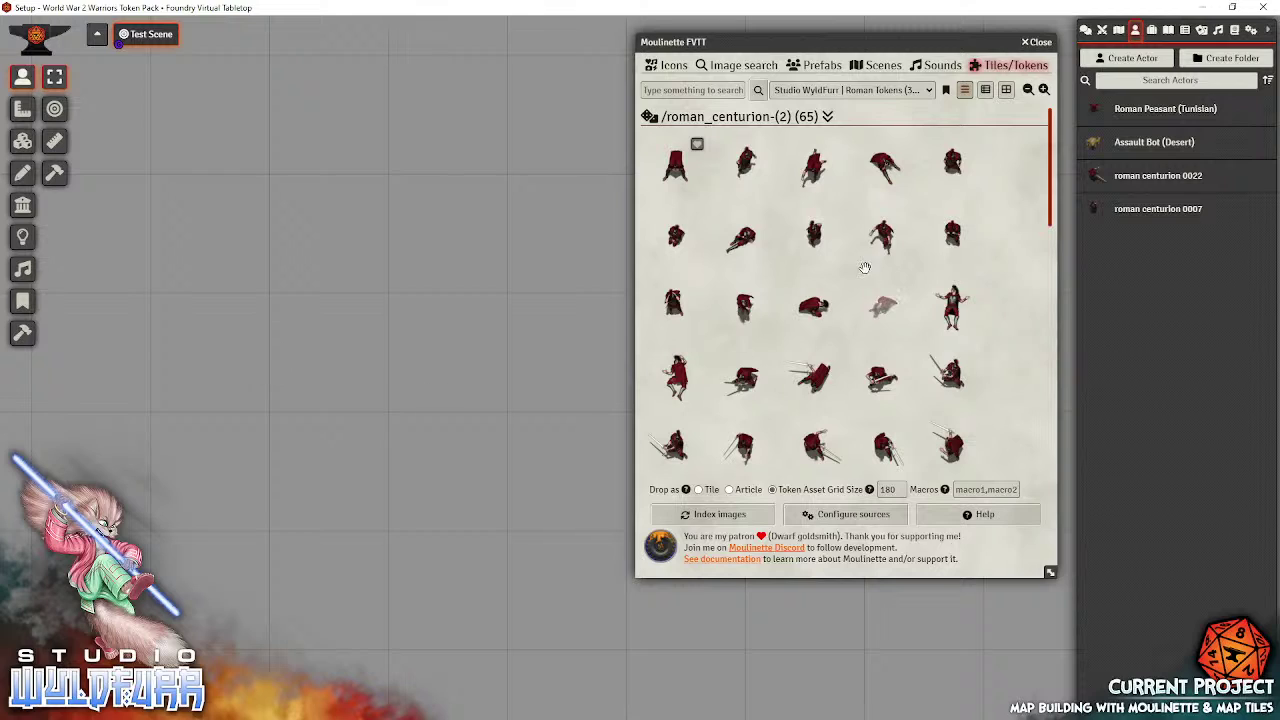
Step: Collapse the roman_centurion-(2) image folder and expand the roman_centurion-spearman-(3) folder
scroll(826, 334, down, 3)
scroll(820, 330, down, 5)
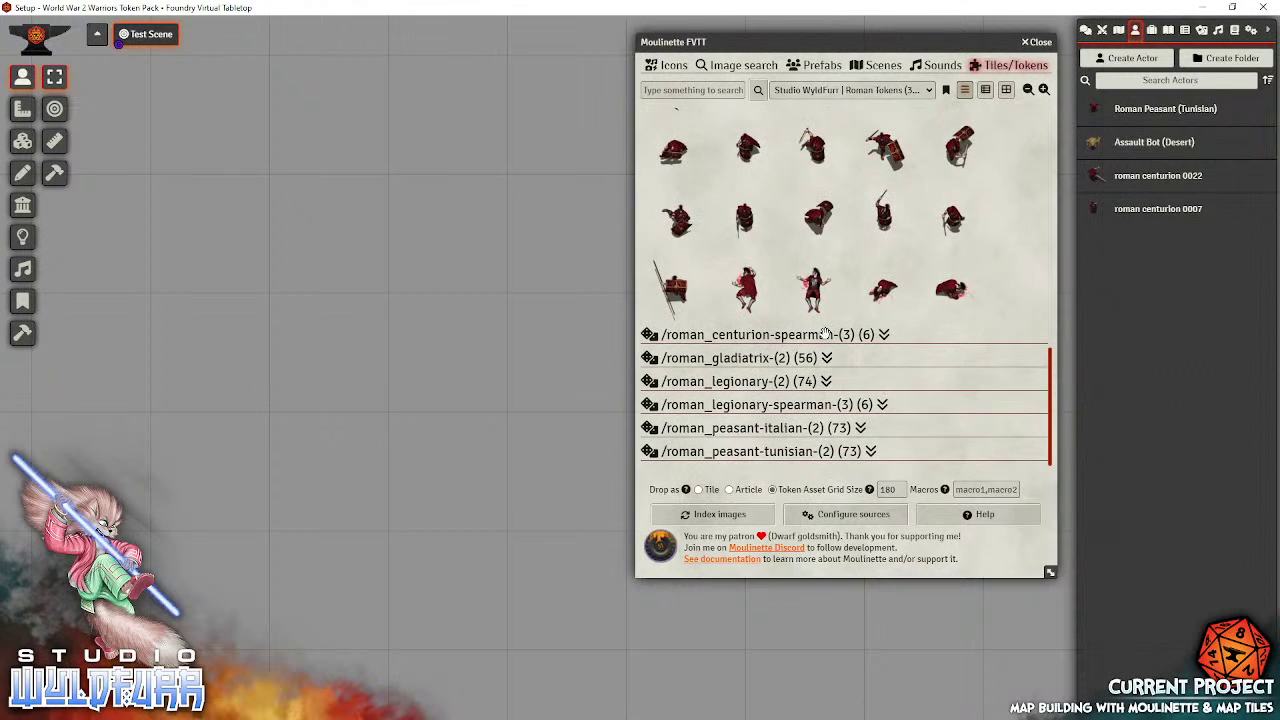
scroll(786, 245, up, 10)
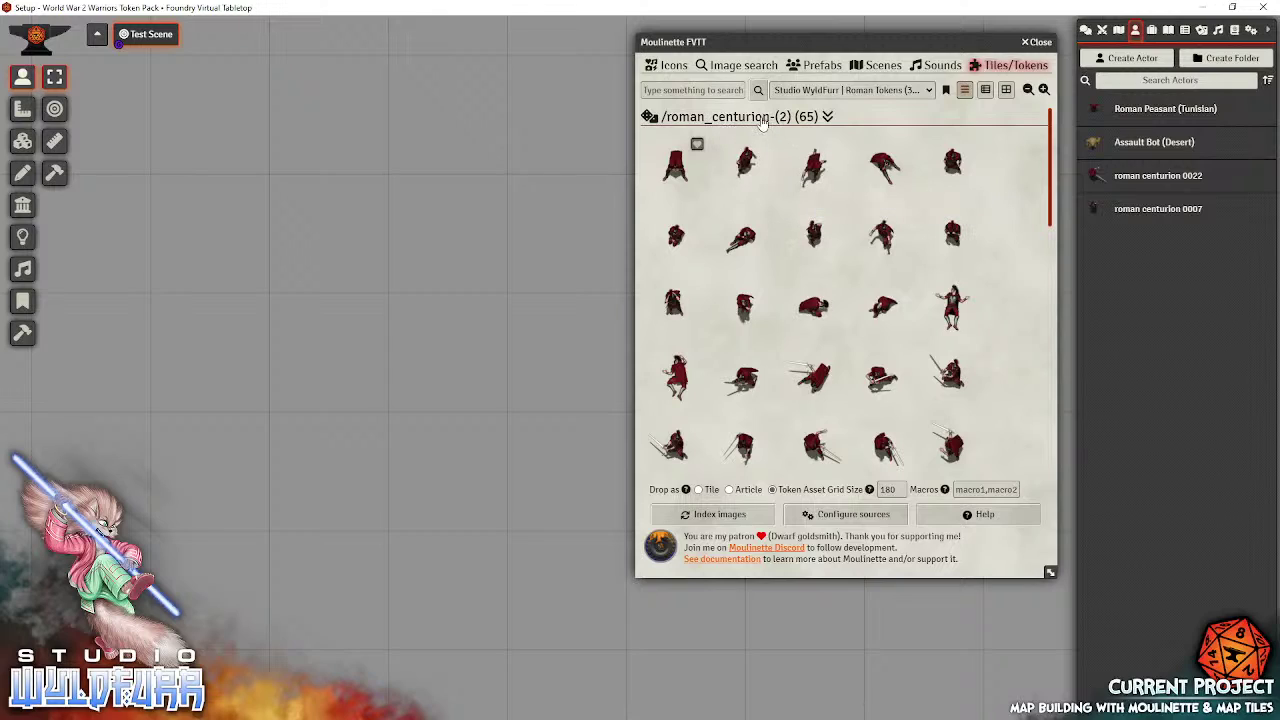
click(758, 118)
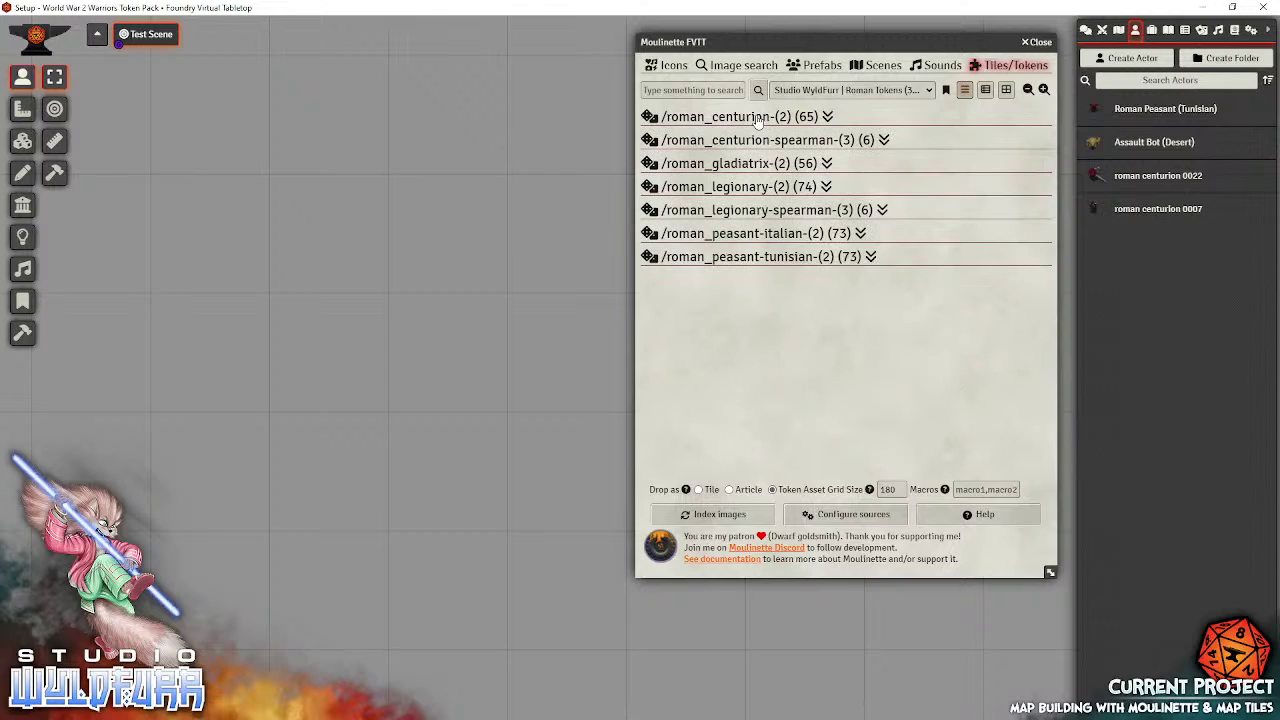
click(816, 143)
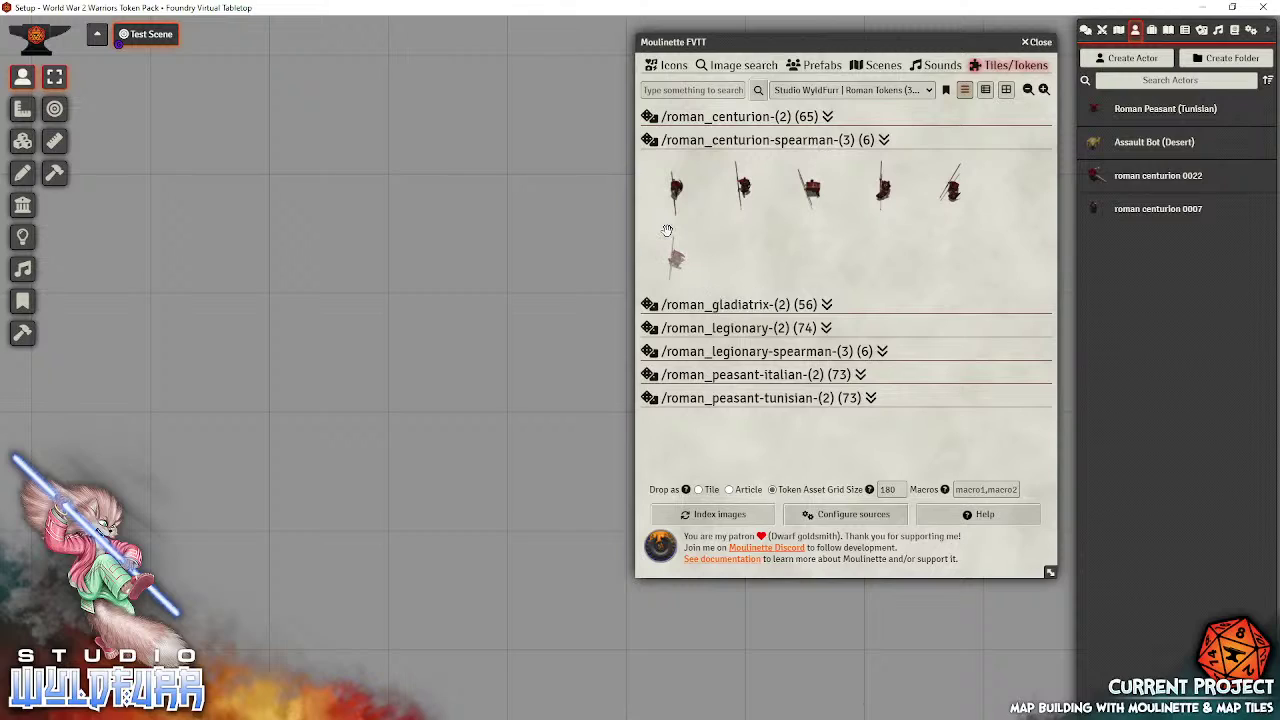
Step: Drop the roman-centurion-spearman-0005 image onto the scene as a new npc actor, and delete its token from the scene
drag(675, 255, 383, 277)
click(641, 376)
click(639, 380)
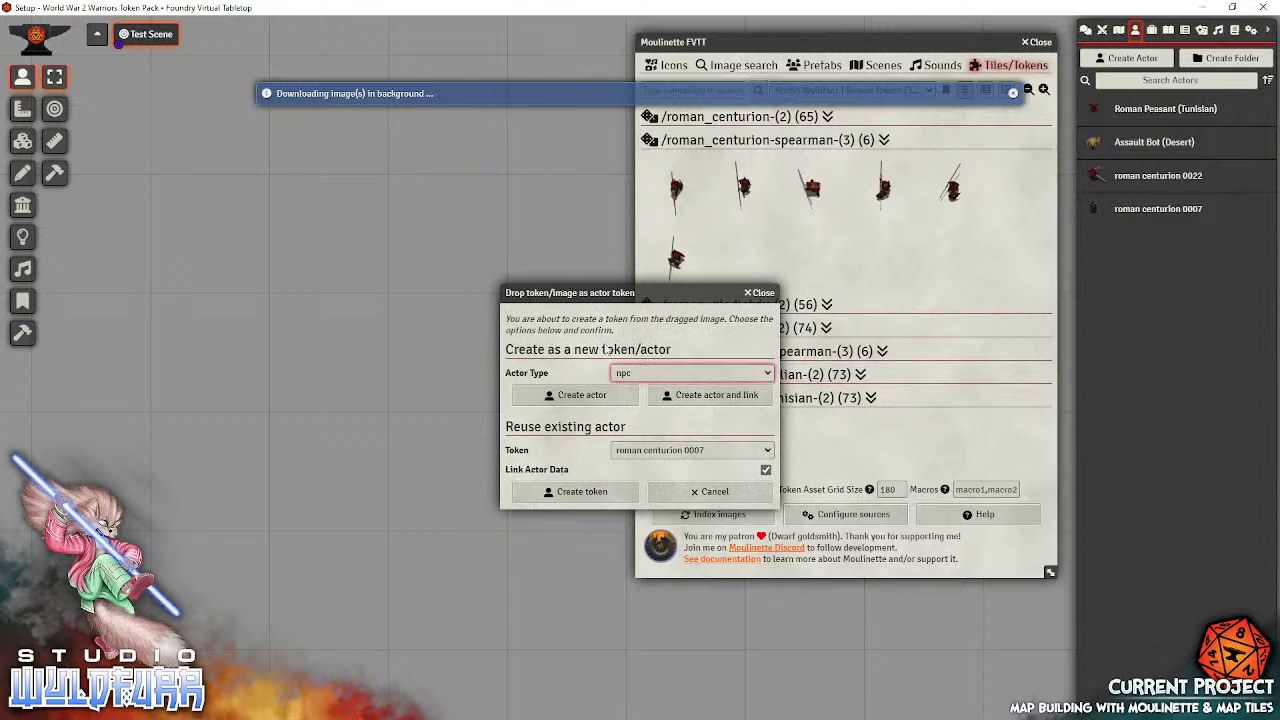
click(585, 398)
key(Delete)
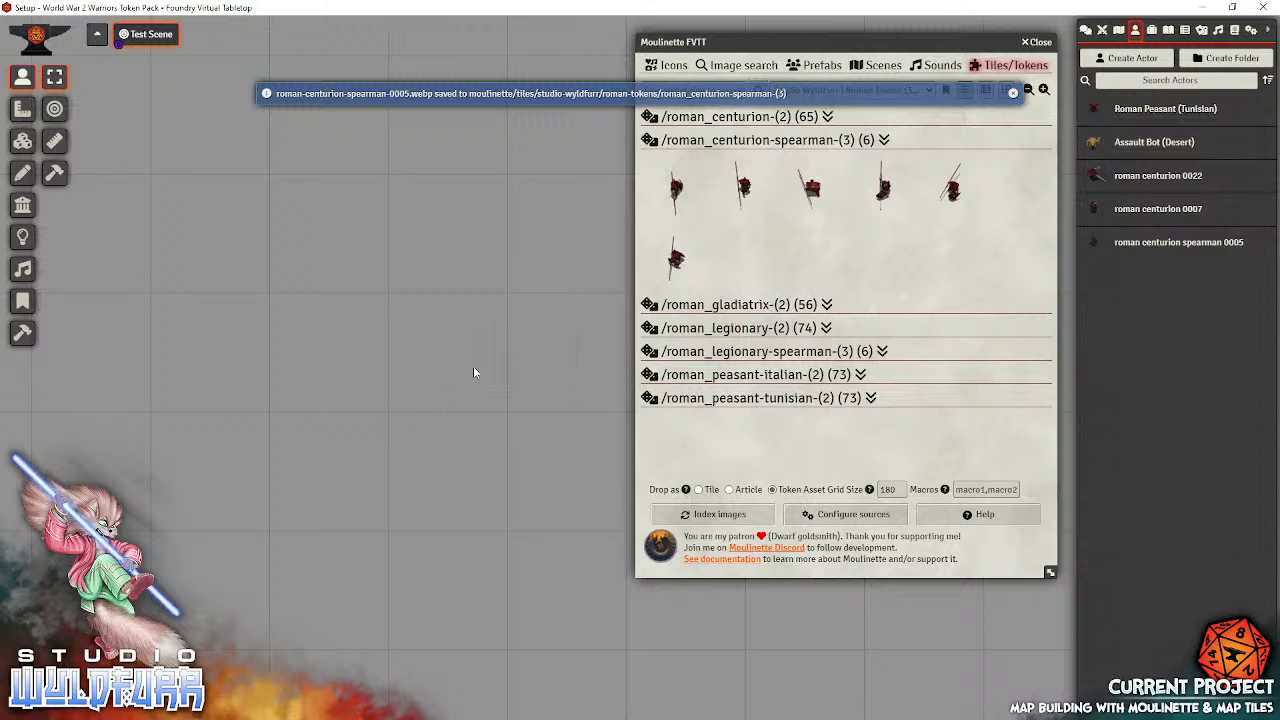
Step: Set the scale ratio of roman centurion spearman 0005's prototype token to 3, update the token and close its sheet
click(1199, 249)
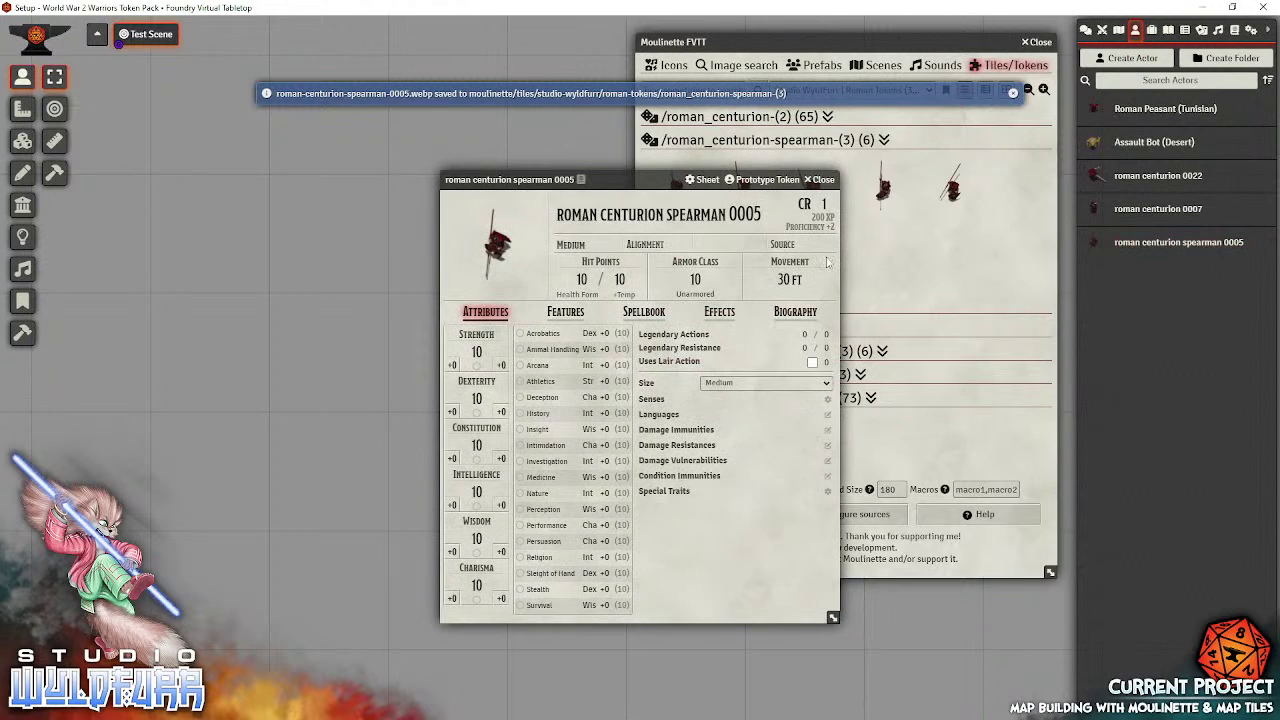
click(762, 180)
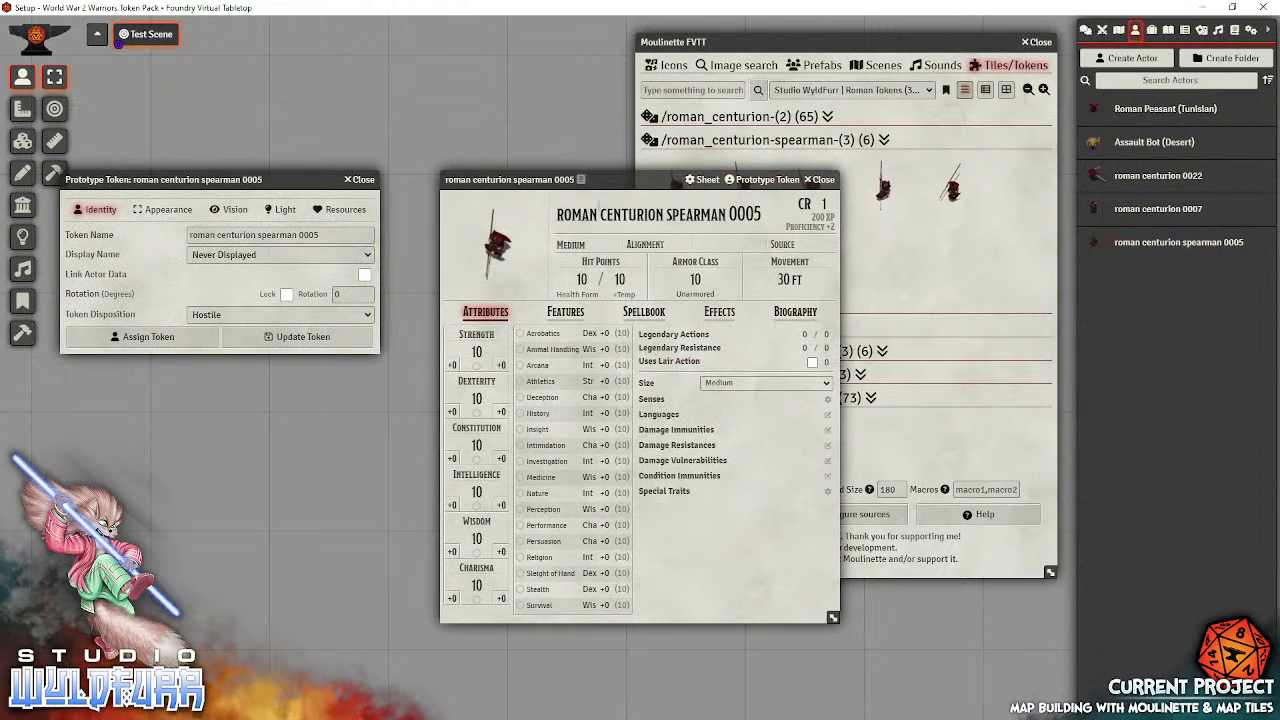
click(143, 208)
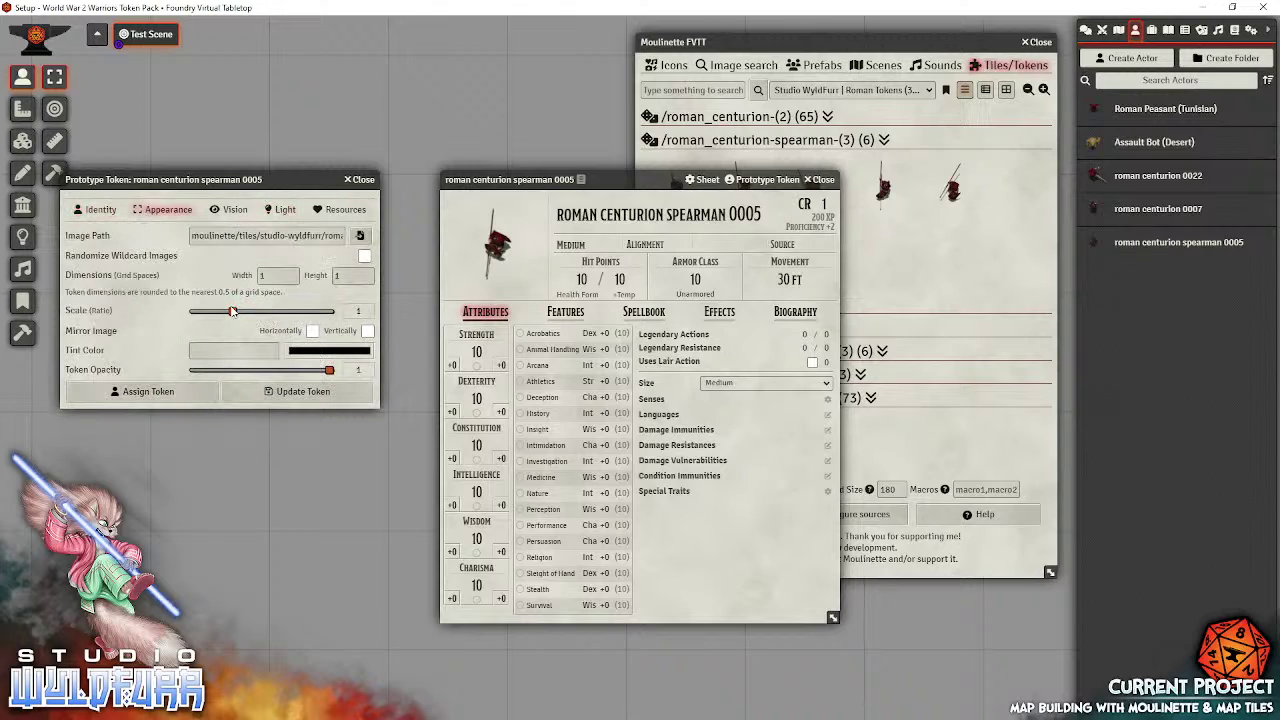
key(Right)
key(Right)
key(Right)
key(Right)
key(Right)
key(Right)
key(Right)
key(Right)
key(Right)
key(Right)
key(Right)
key(Right)
key(Right)
key(Right)
key(Right)
key(Right)
key(Right)
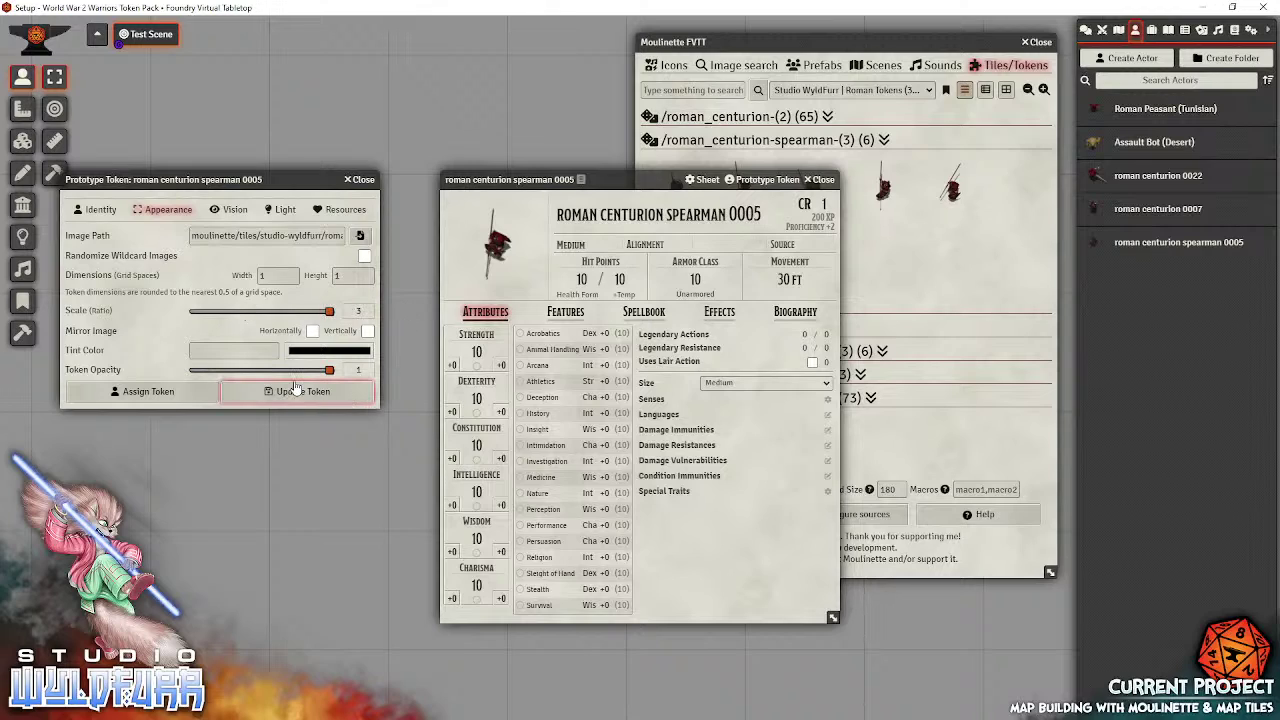
click(296, 390)
click(817, 180)
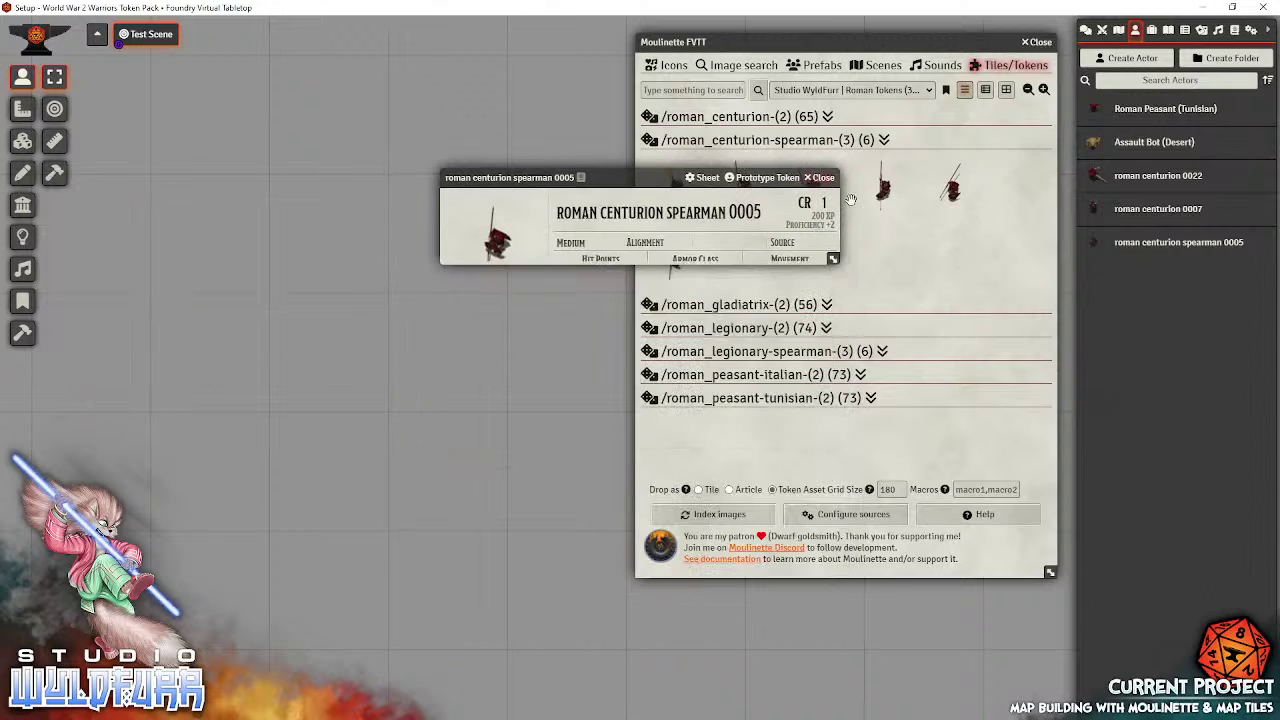
Step: Place a roman centurion spearman 0005 token on the scene to check its size, and delete it
drag(1178, 242, 455, 355)
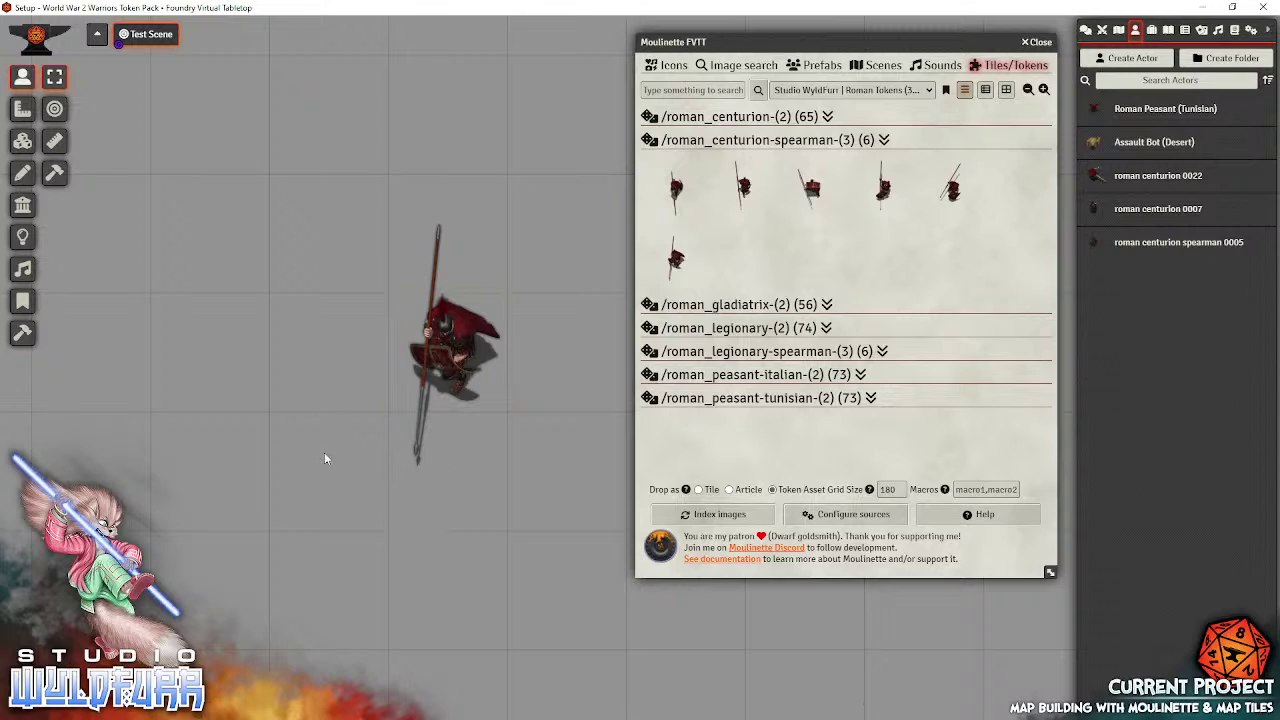
click(433, 352)
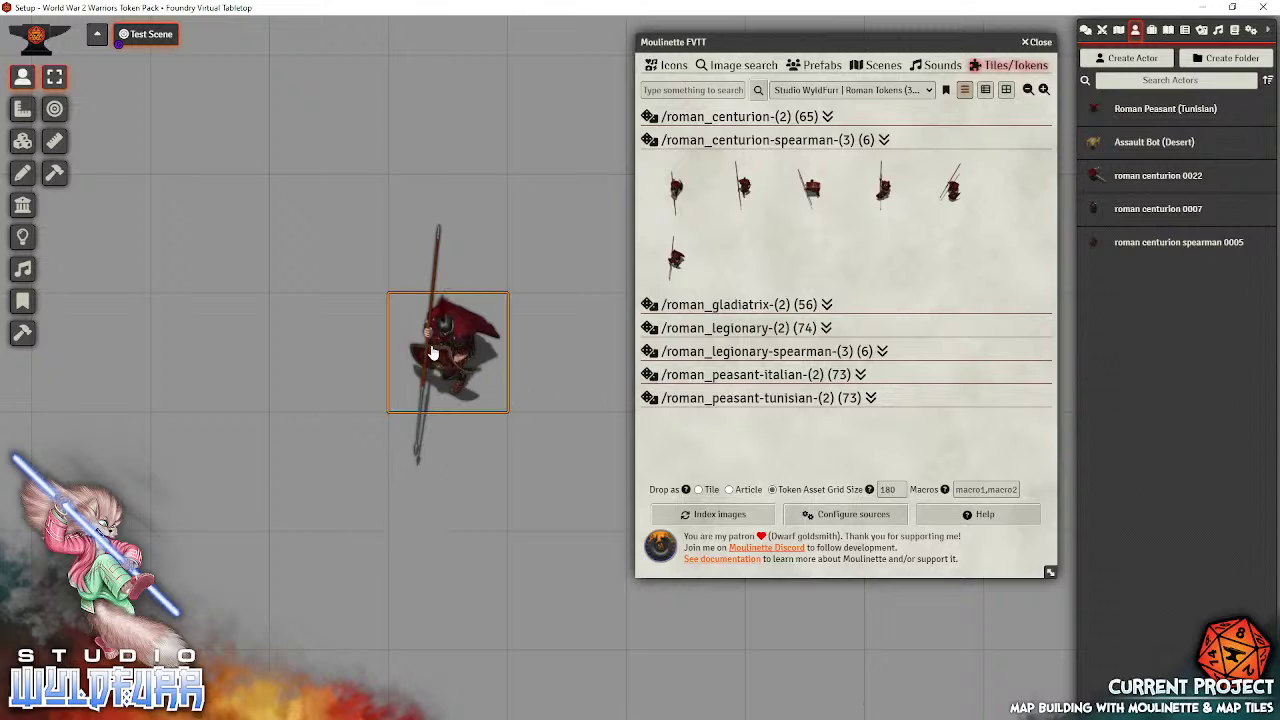
key(Delete)
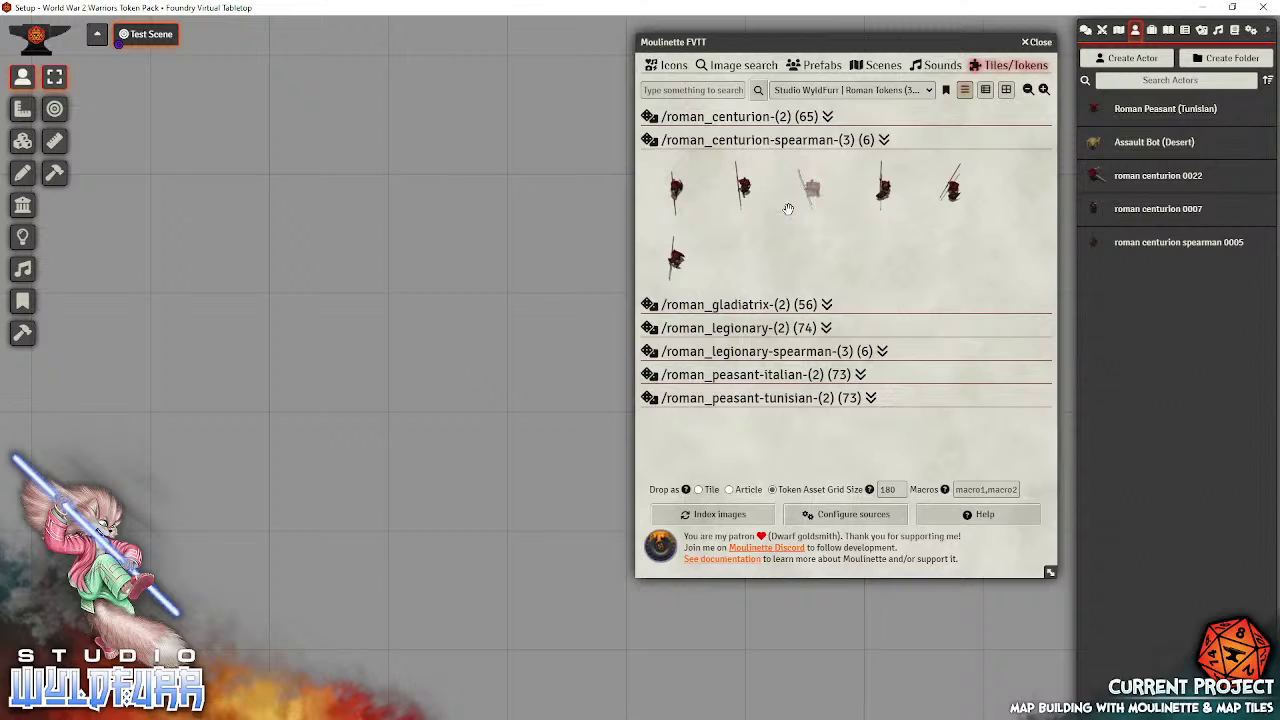
Step: Switch the asset source to the Studio WyldFurr War Machines Token Pack, and permanently delete the Assault Bot (Desert) actor
click(737, 143)
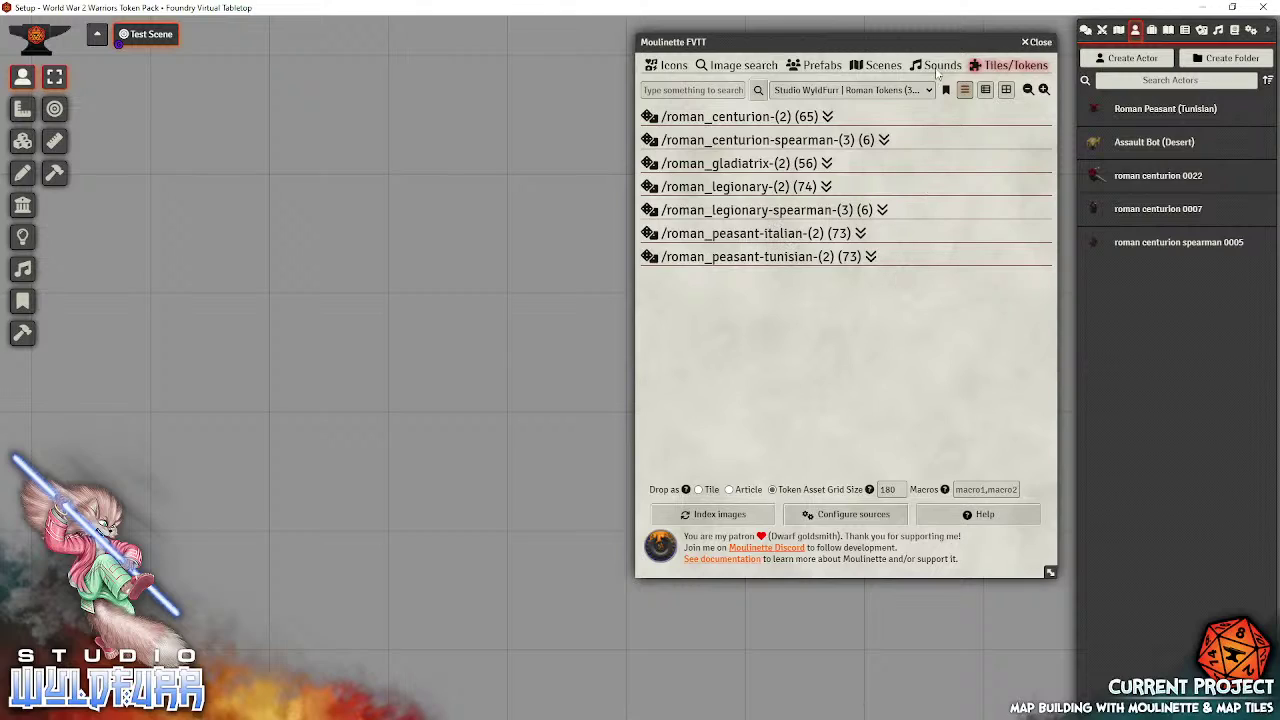
click(832, 91)
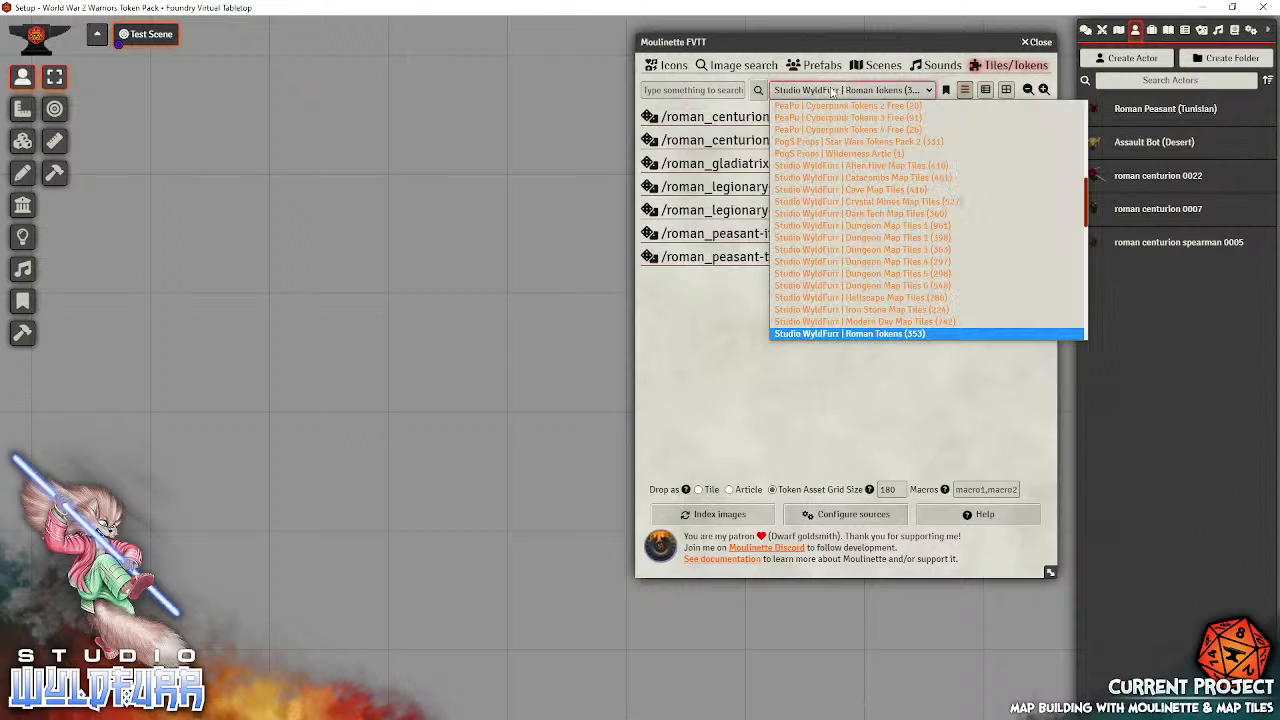
scroll(930, 298, down, 3)
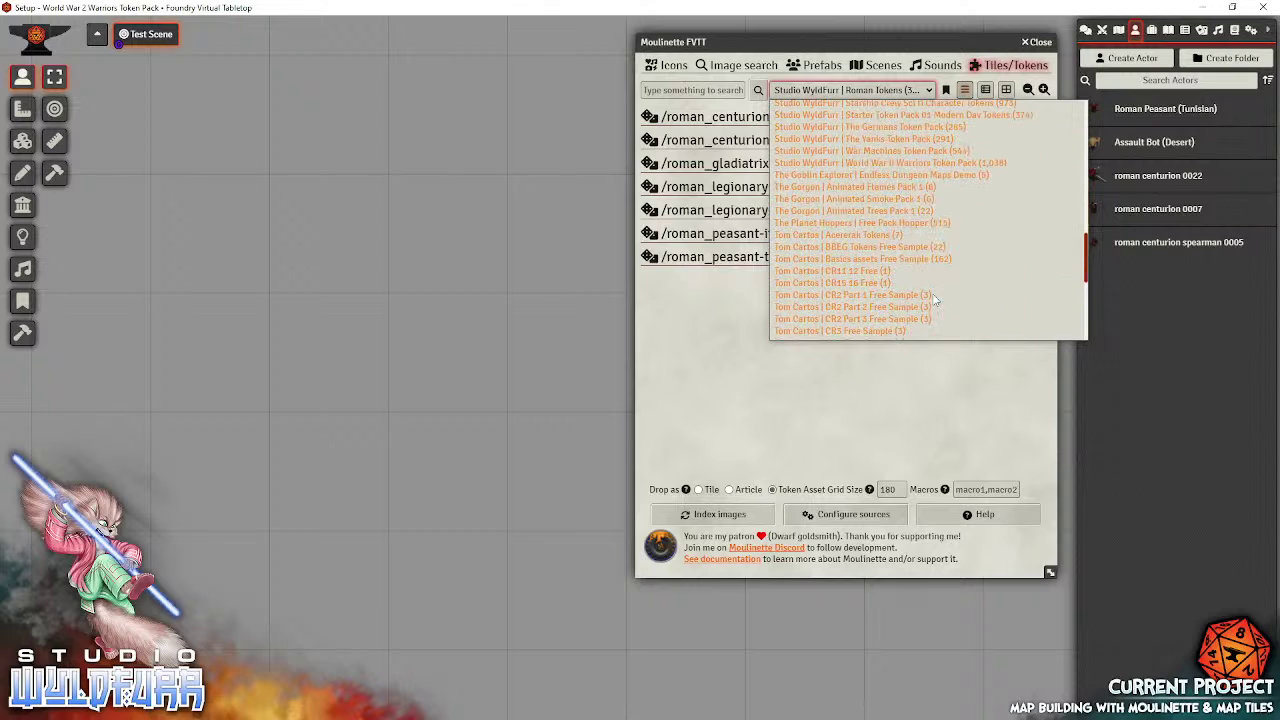
click(948, 152)
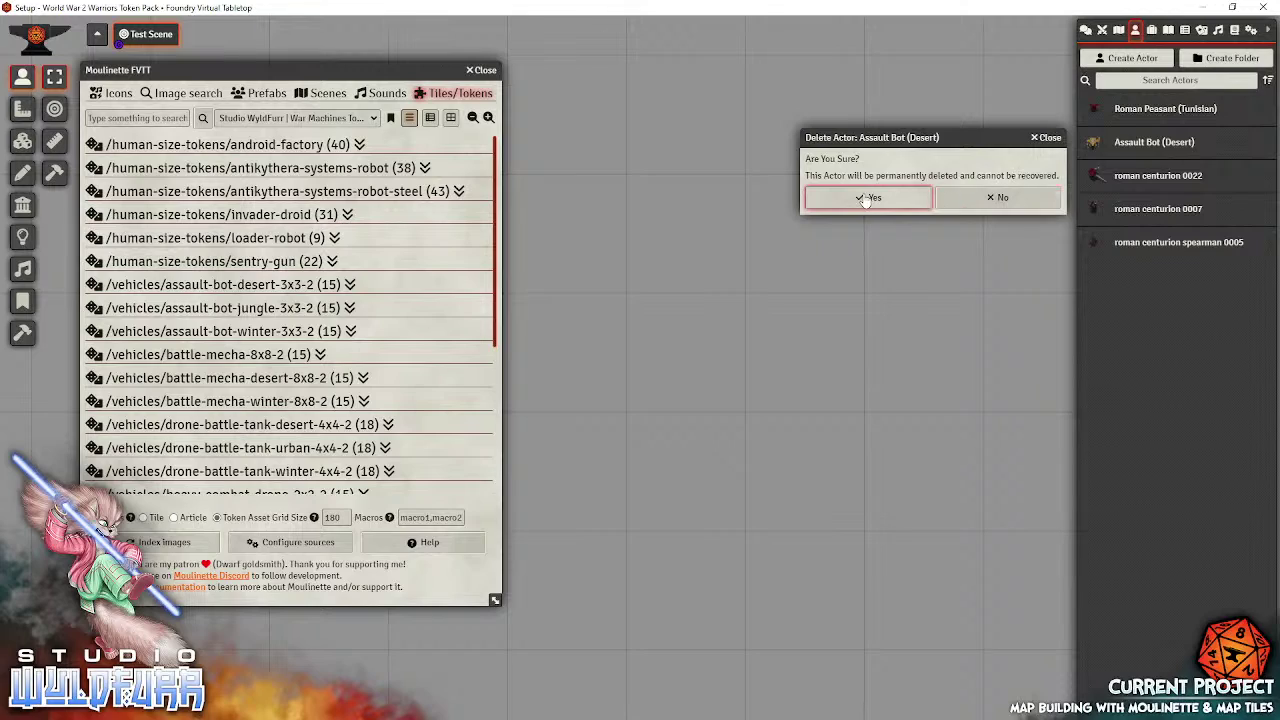
click(864, 199)
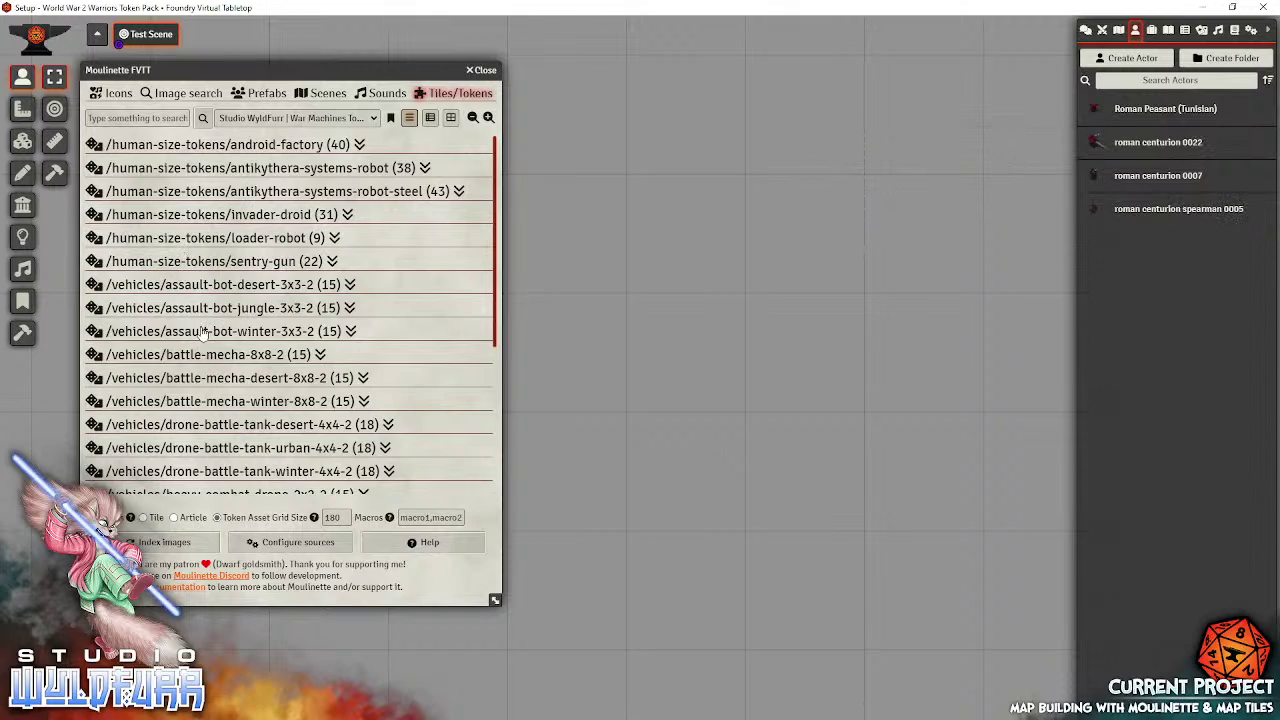
Step: Drop the assault-bot-jungle-0002 image from the assault-bot-jungle-3x3-2 folder onto the scene, creating and linking a new actor of type vehicle
click(228, 311)
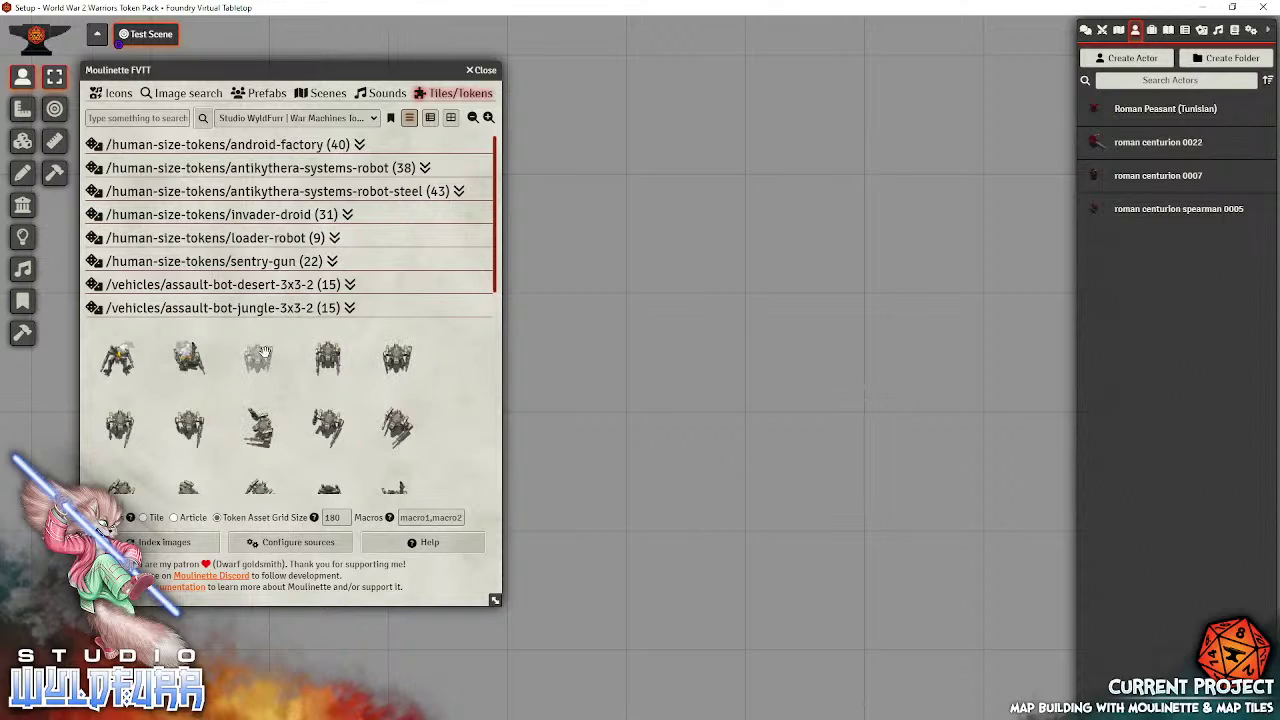
drag(251, 354, 792, 440)
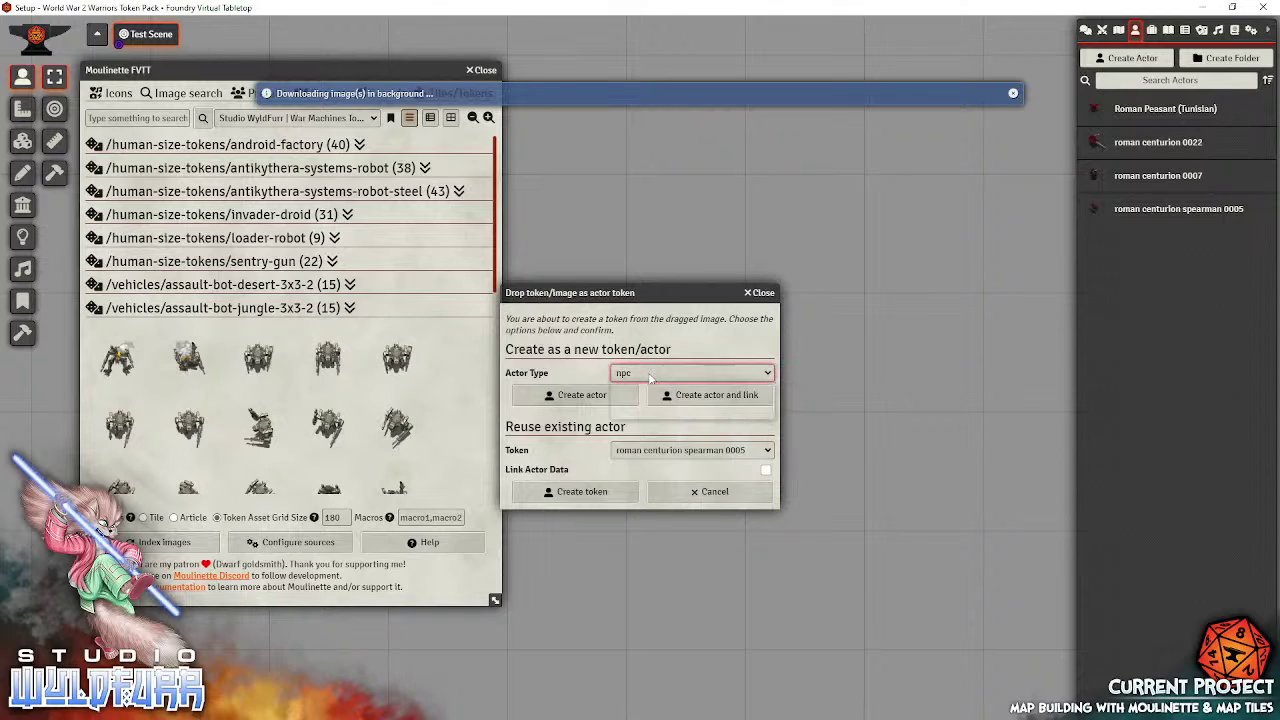
click(651, 373)
click(625, 412)
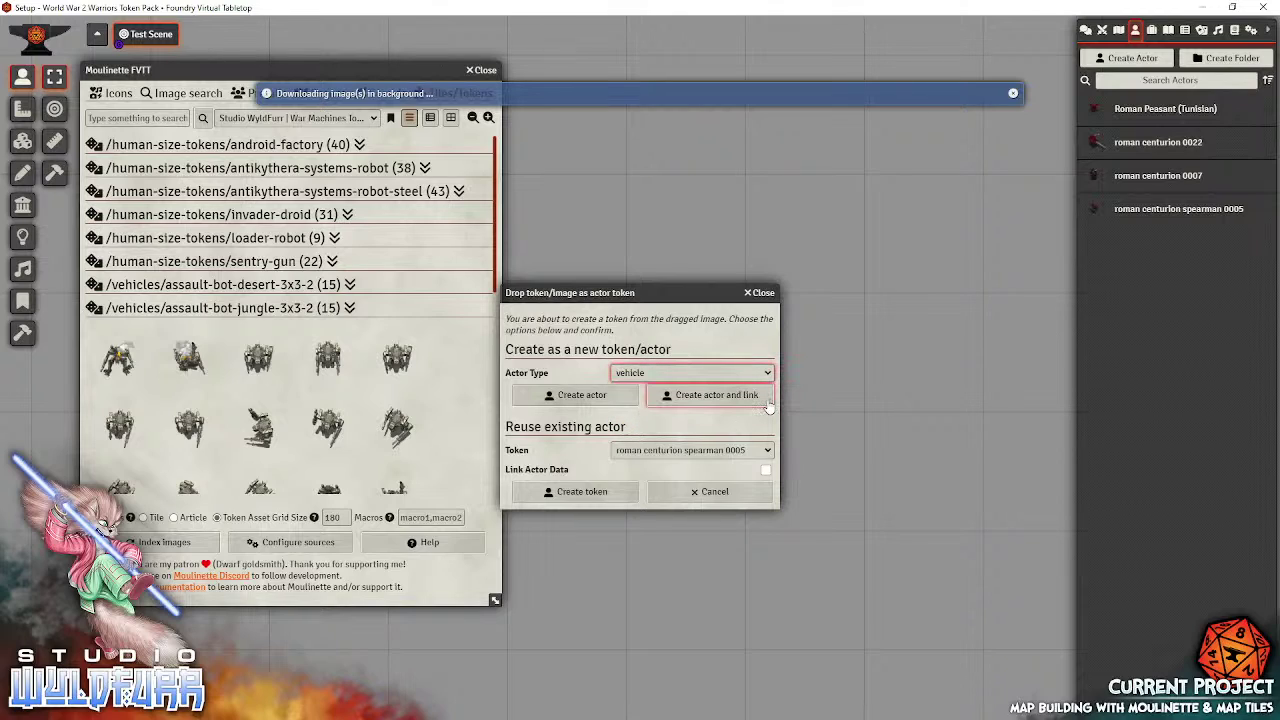
click(729, 398)
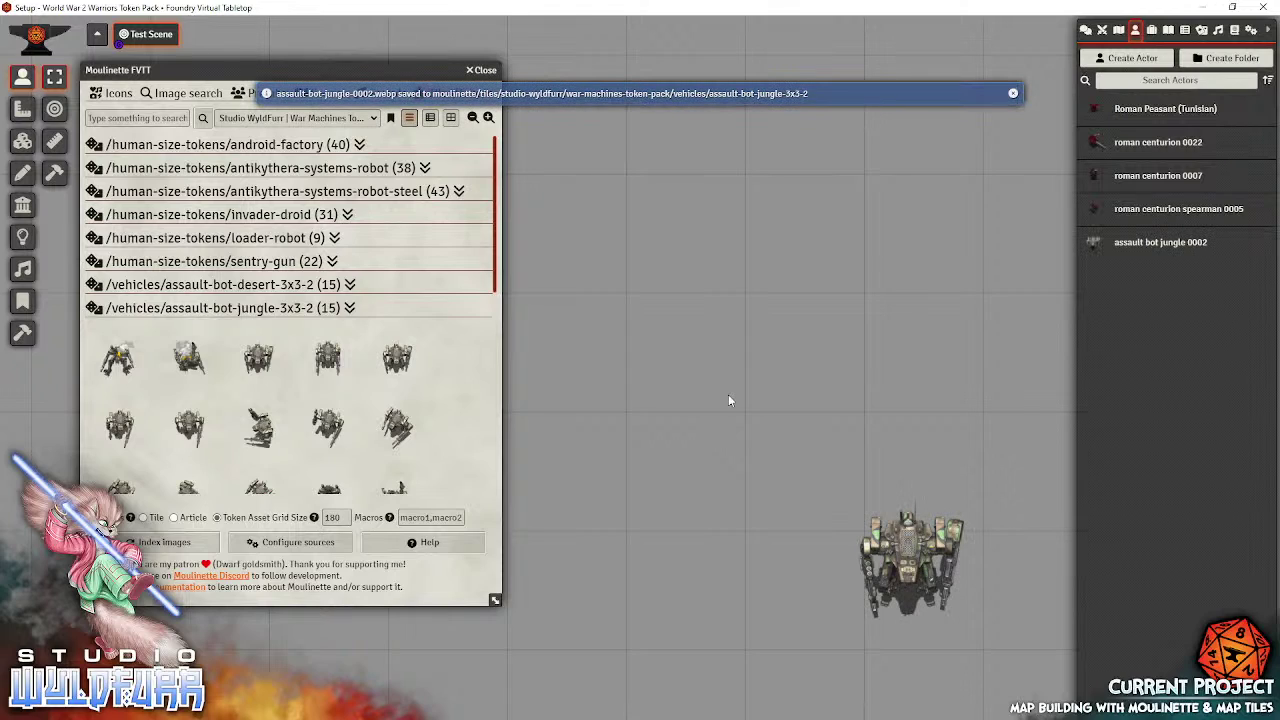
Step: Move the assault bot jungle token onto a two-by-two block of grid squares to check its size, and delete it from the scene
click(880, 549)
drag(880, 549, 825, 458)
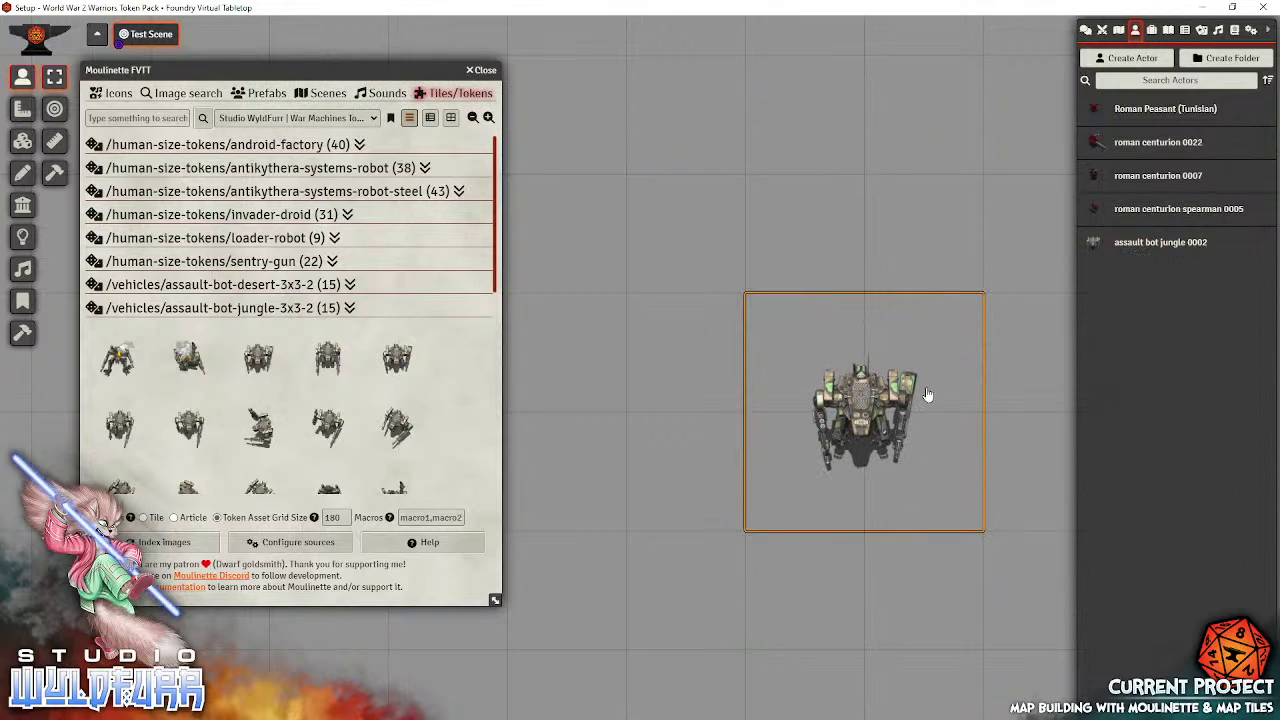
key(Delete)
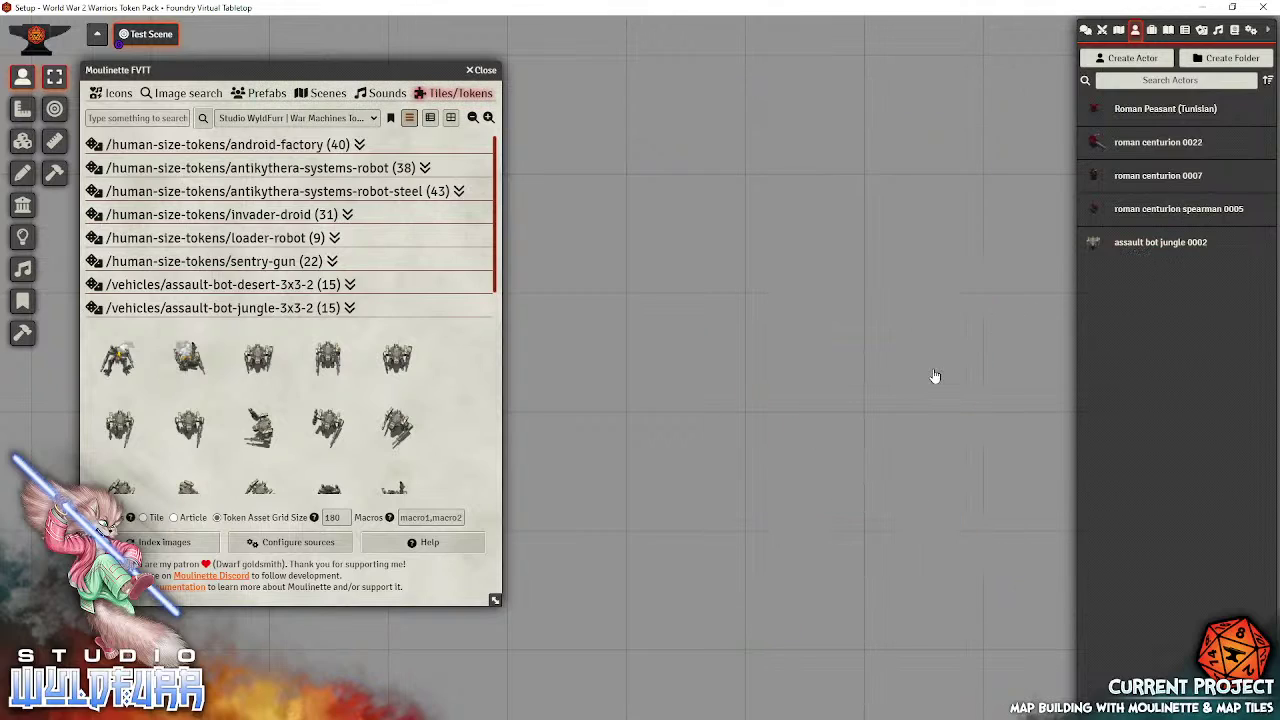
Step: Set the assault bot jungle 0002 prototype token's dimensions to 3 by 3 grid spaces and its scale to 2, and update the token
click(1120, 245)
click(785, 179)
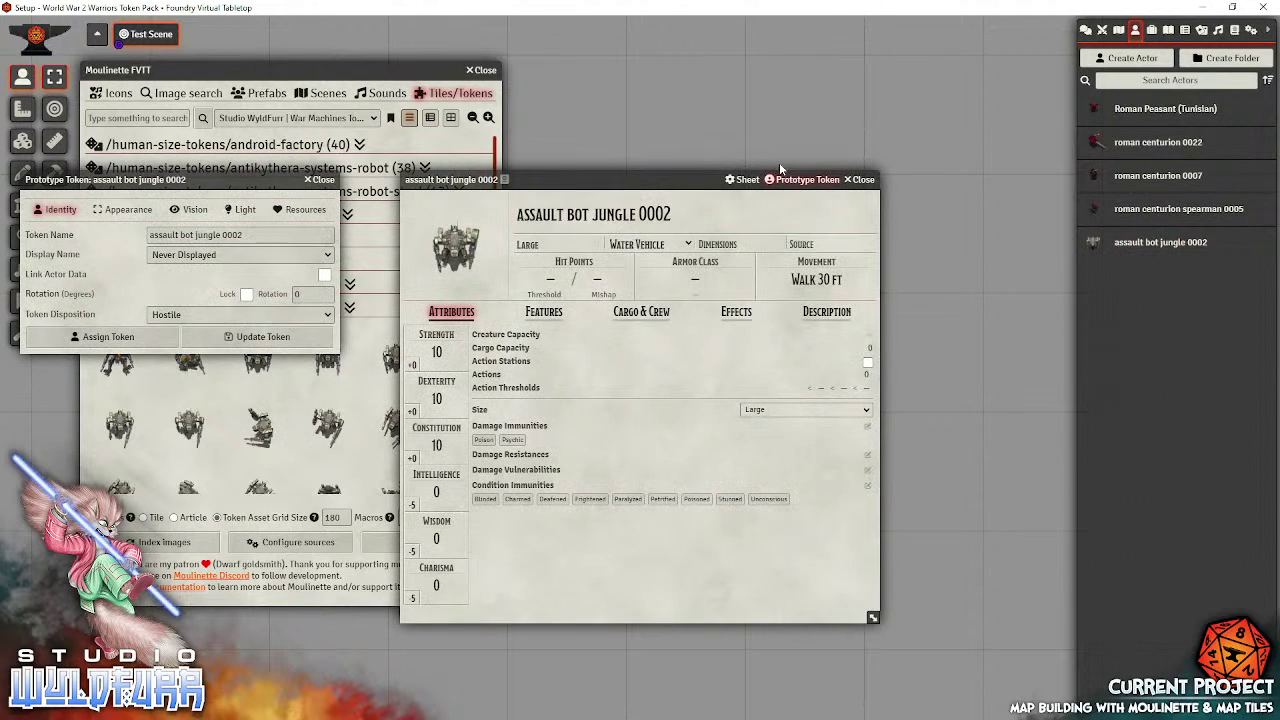
click(124, 209)
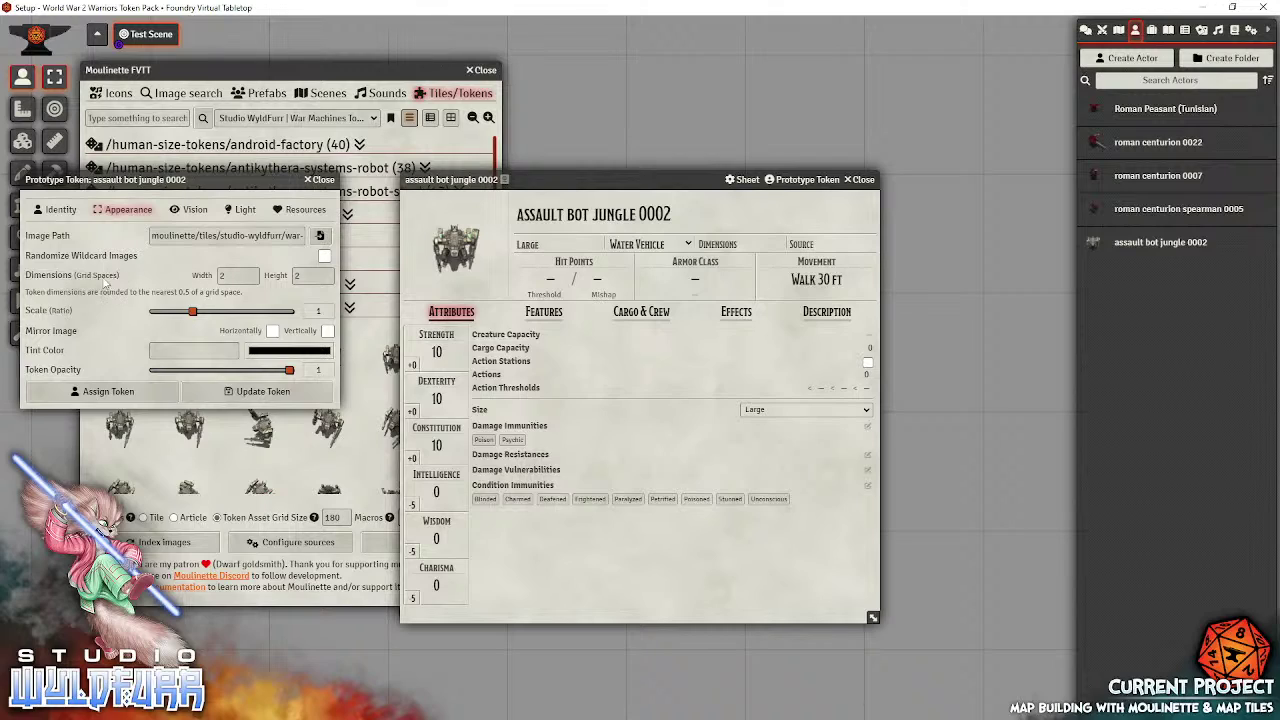
click(232, 277)
text(3)
key(Tab)
text(3)
drag(193, 313, 189, 316)
key(Right)
key(Right)
key(Right)
key(Right)
key(Right)
key(Right)
key(Right)
key(Right)
key(Right)
key(Right)
click(275, 392)
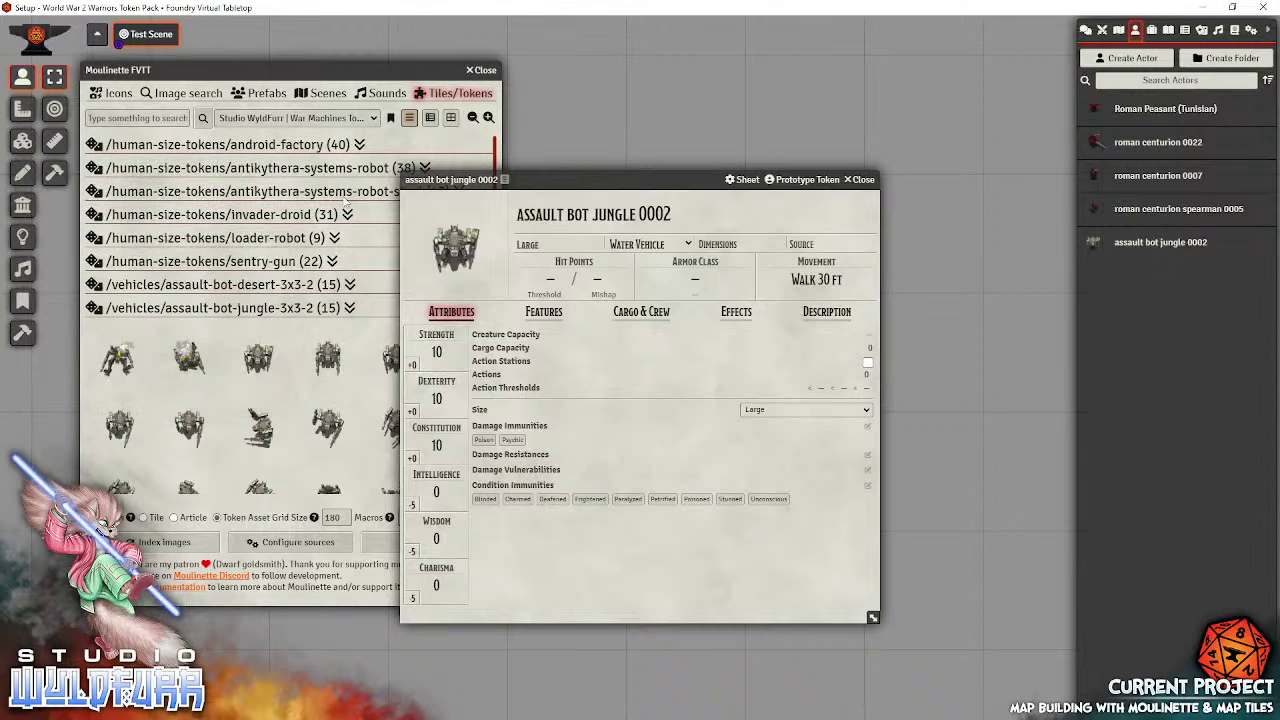
click(860, 180)
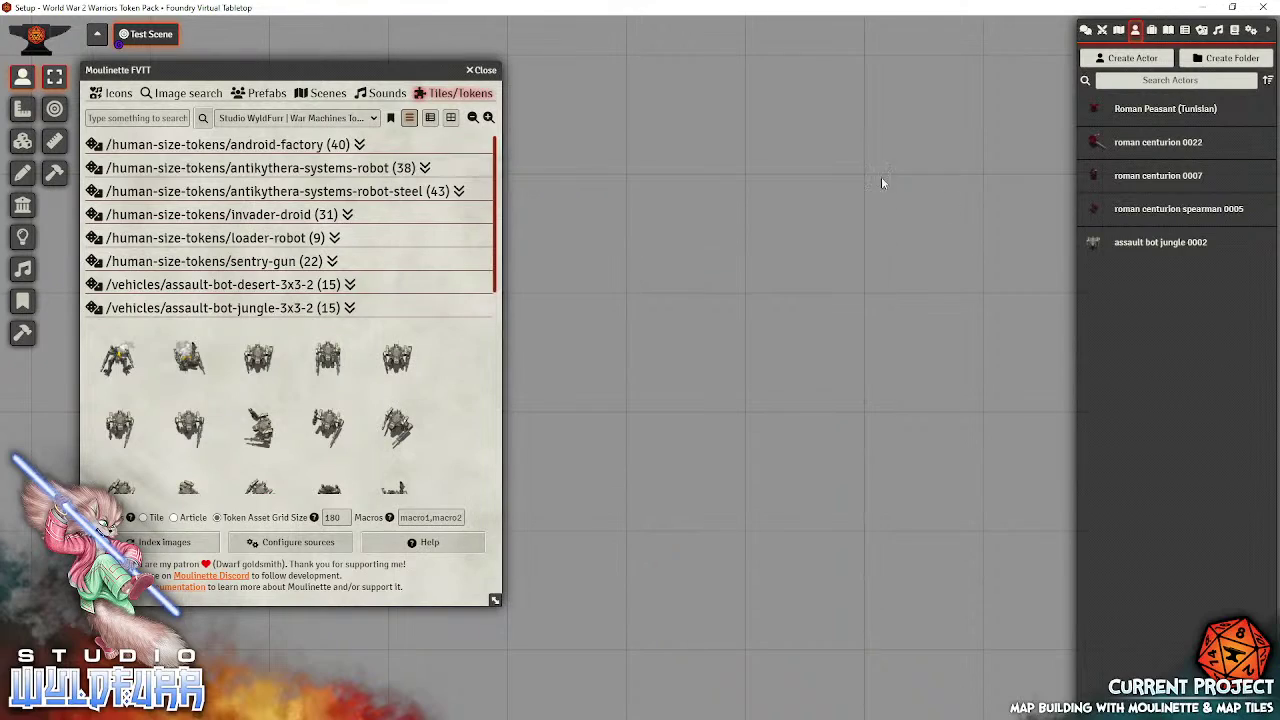
Step: Place two assault bot jungle 0002 tokens on the scene to check their size against the grid, and delete both
drag(1145, 250, 804, 355)
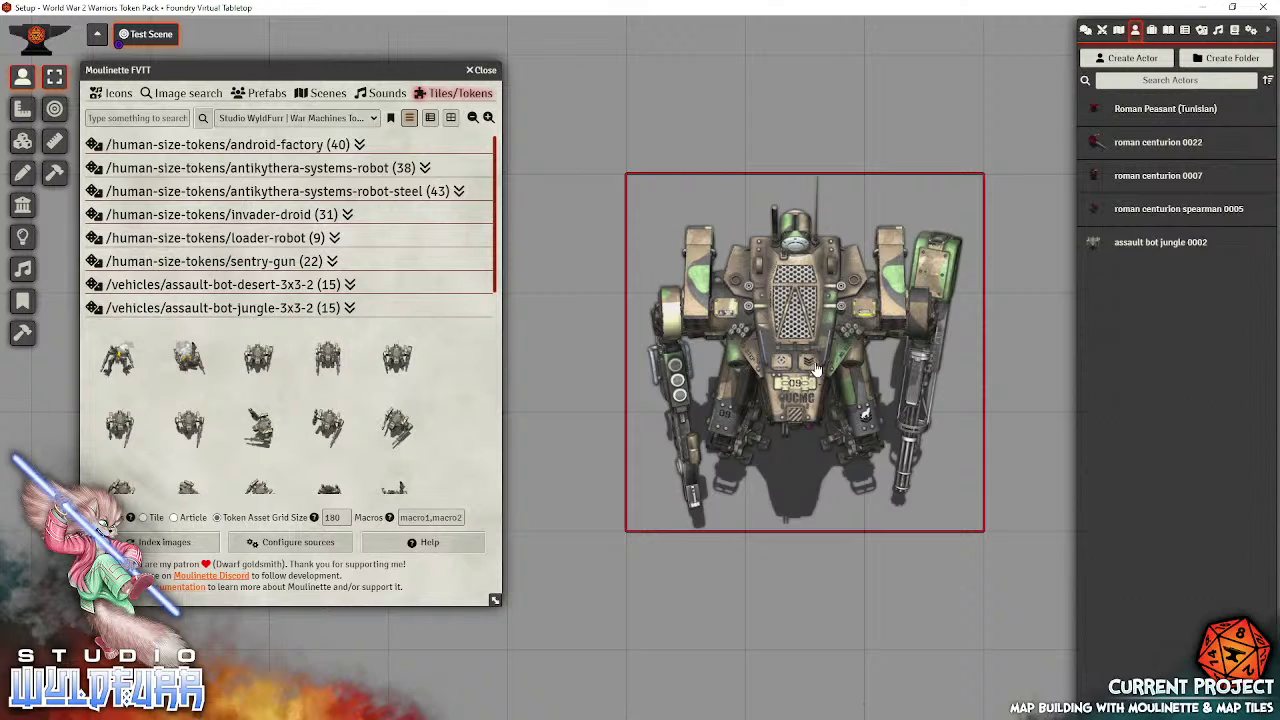
drag(810, 365, 806, 247)
drag(240, 69, 415, 88)
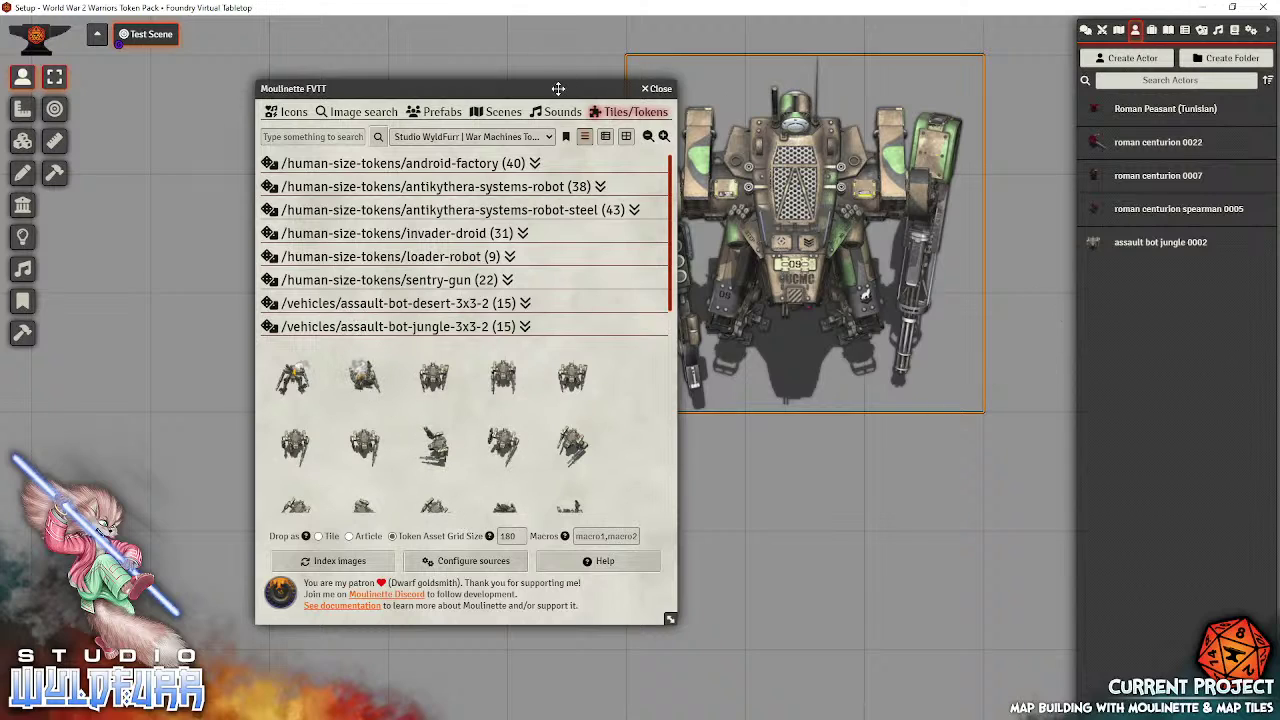
drag(514, 85, 358, 73)
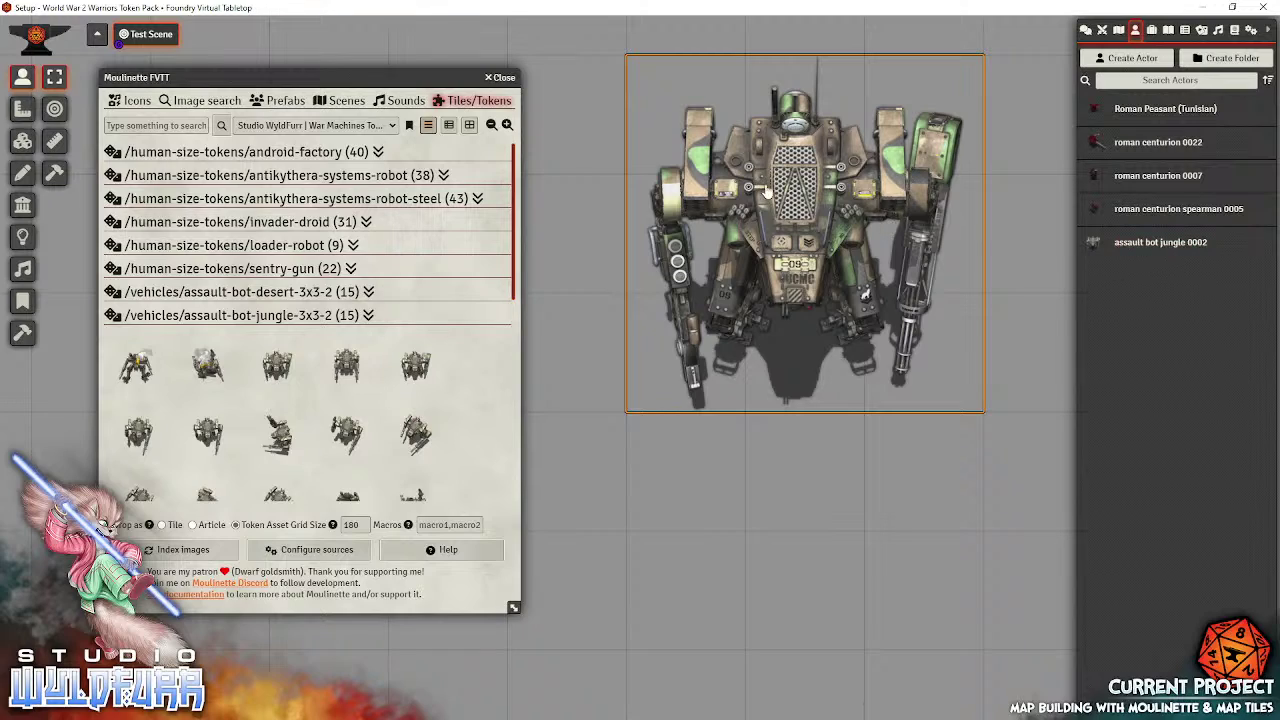
drag(1133, 250, 826, 532)
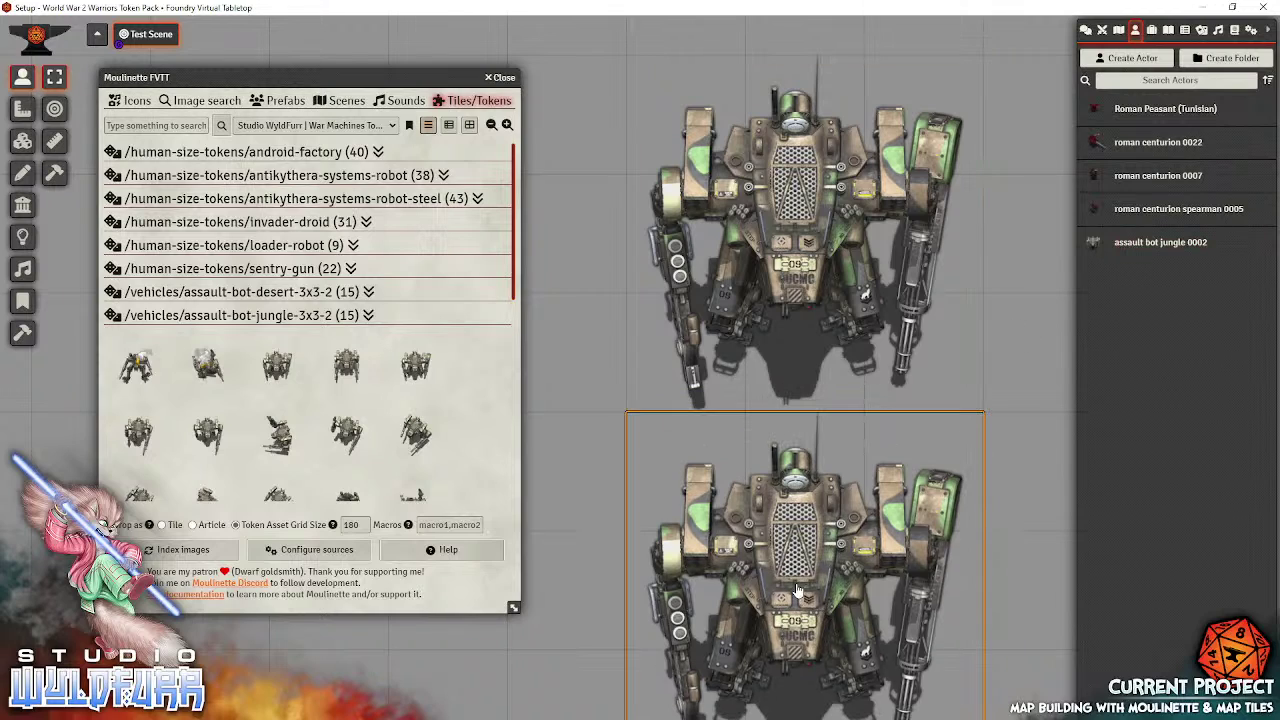
click(790, 598)
key(Delete)
click(802, 276)
key(Delete)
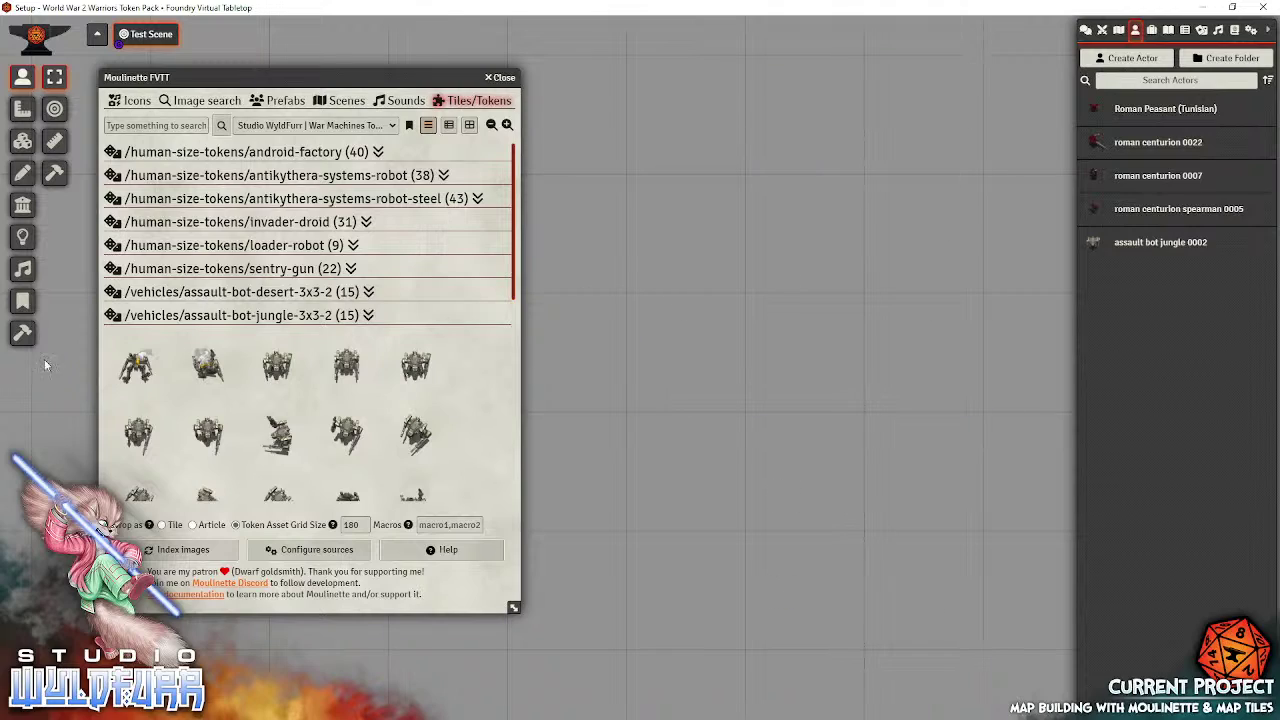
Step: Download the assault bot jungle 0014 image from the assault-bot-jungle-3x3-2 folder, and close its tile result windows
scroll(466, 370, down, 3)
scroll(415, 289, up, 1)
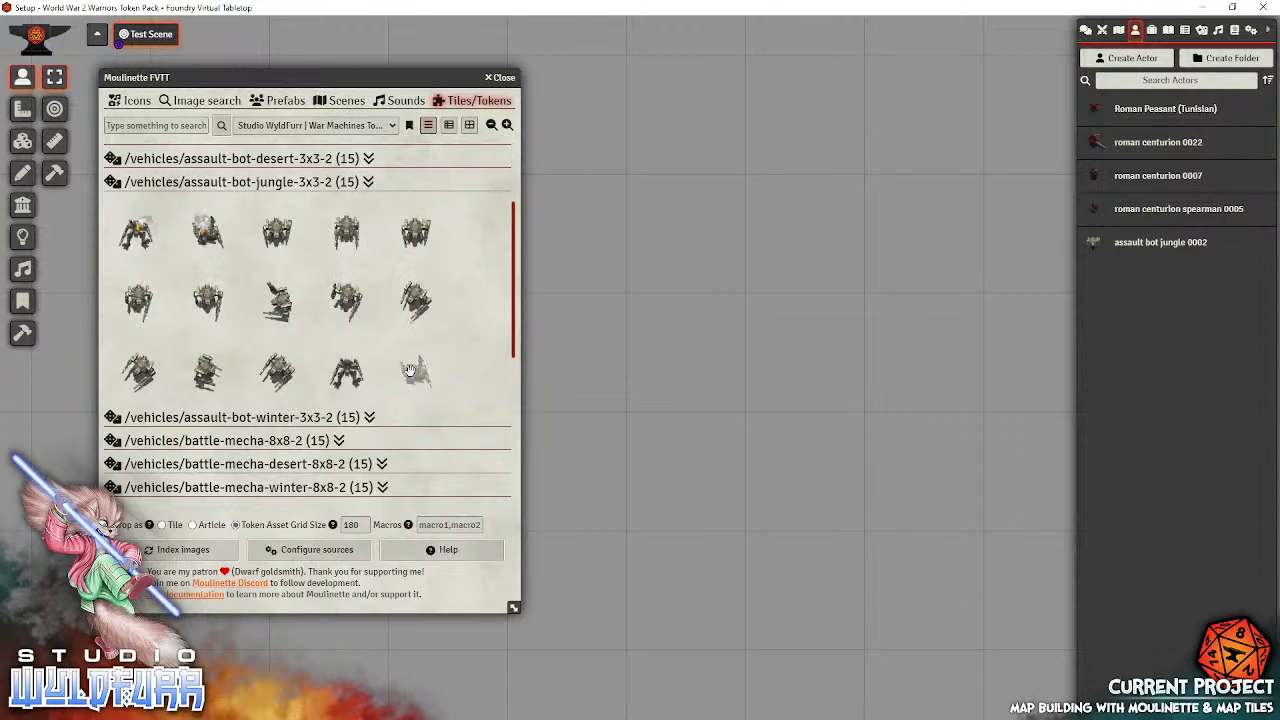
click(413, 372)
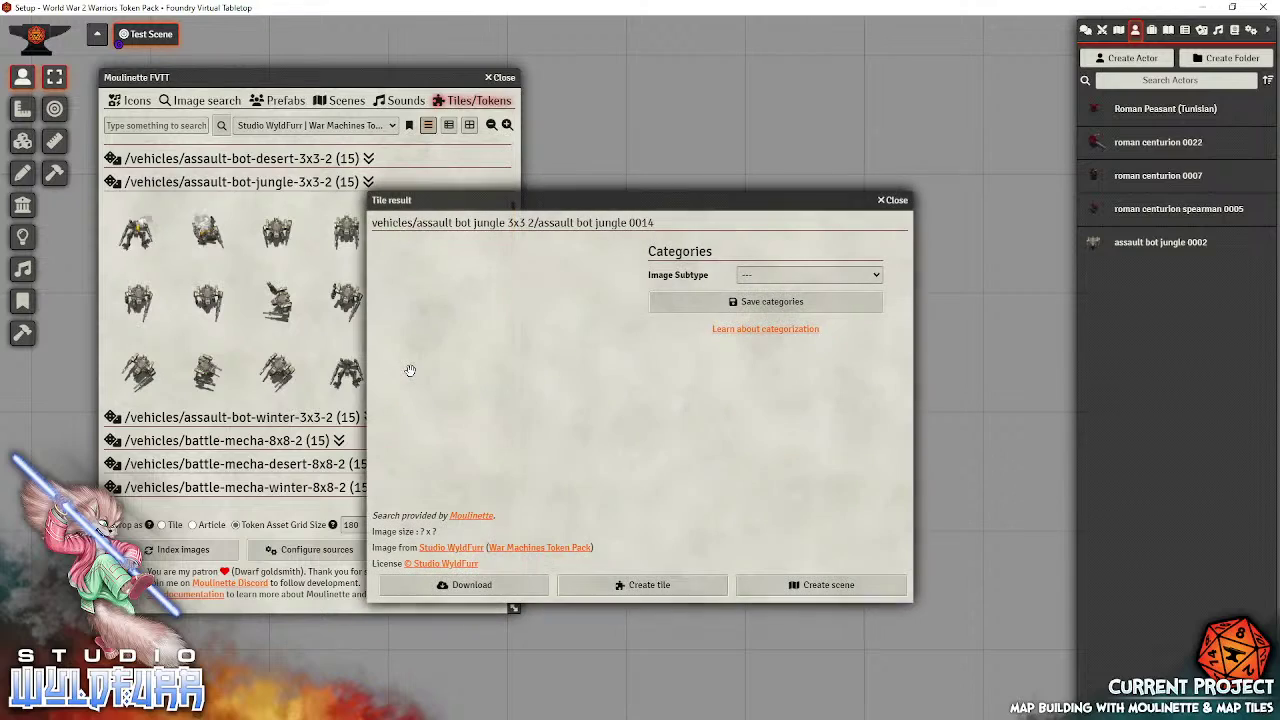
click(465, 588)
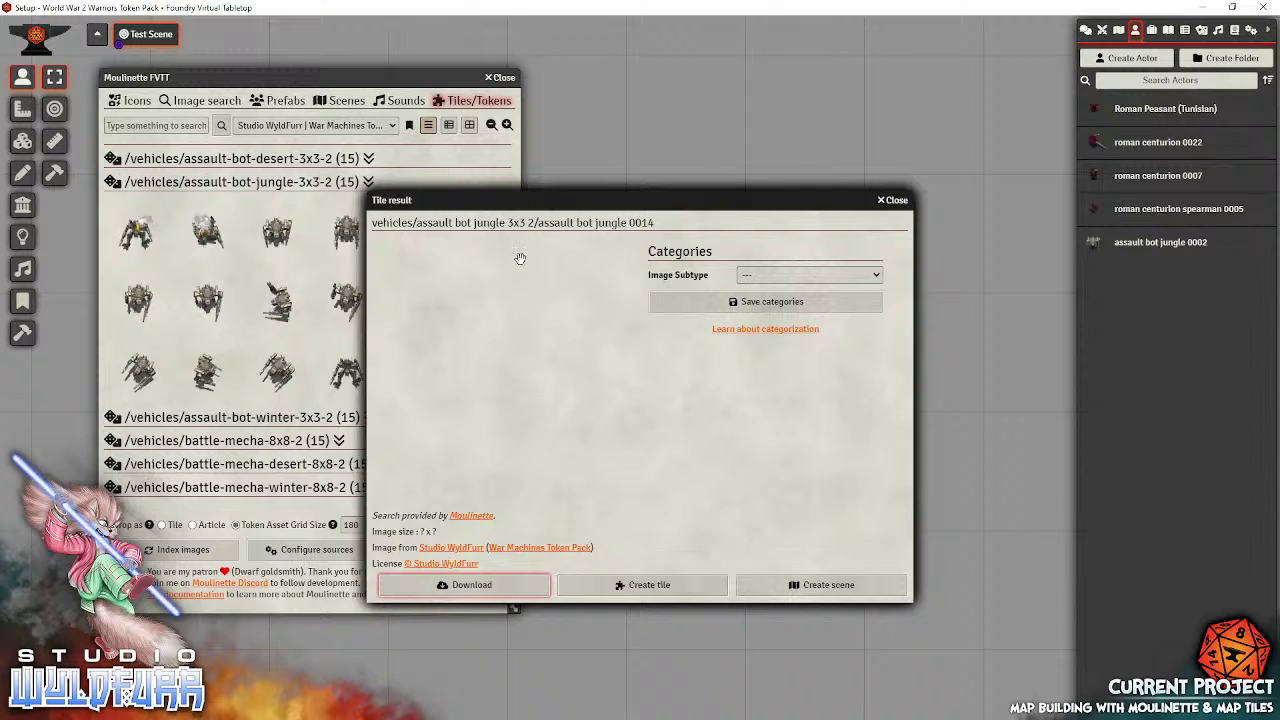
drag(540, 200, 398, 317)
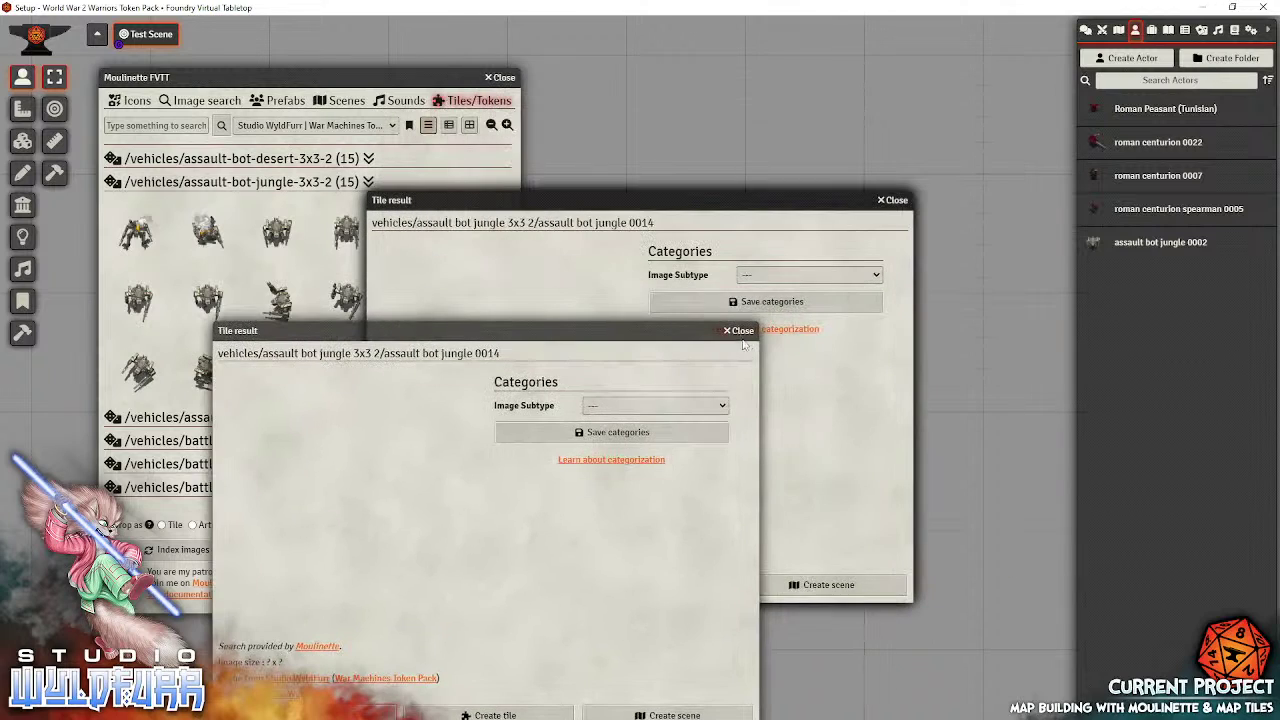
click(740, 331)
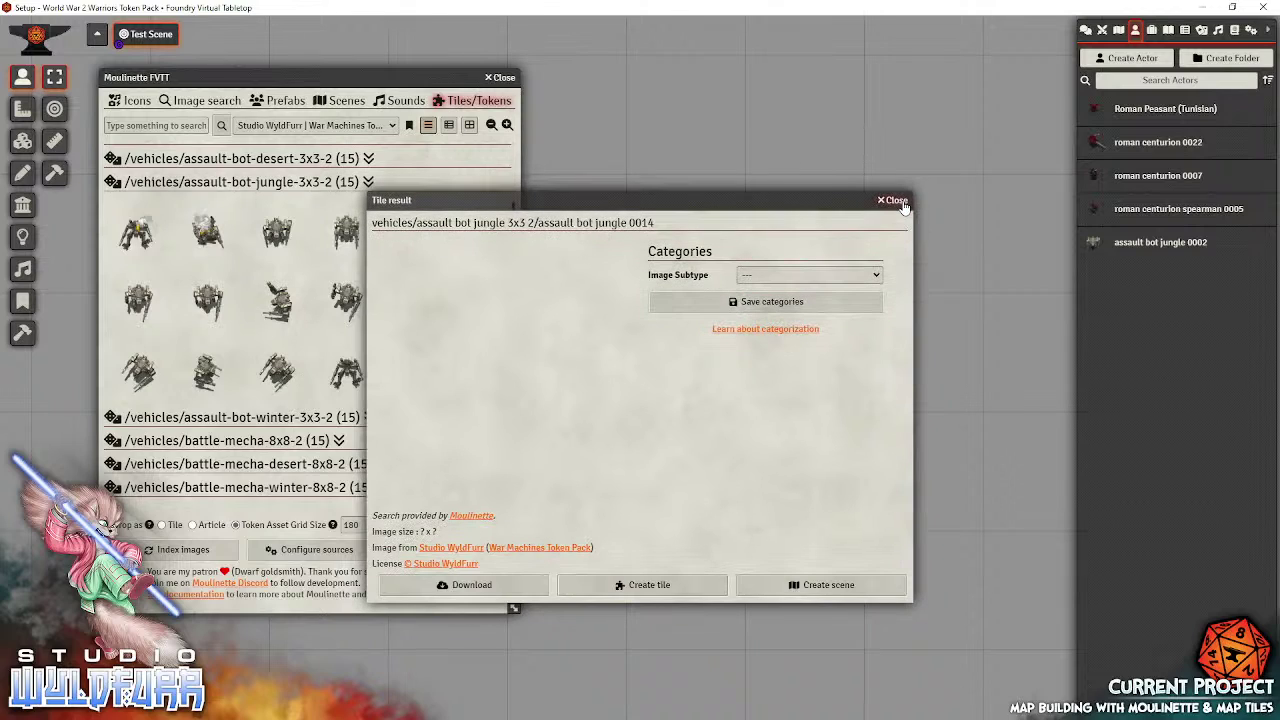
click(903, 203)
Step: Download the assault bot jungle 0009 image from the same jungle folder
drag(415, 297, 413, 292)
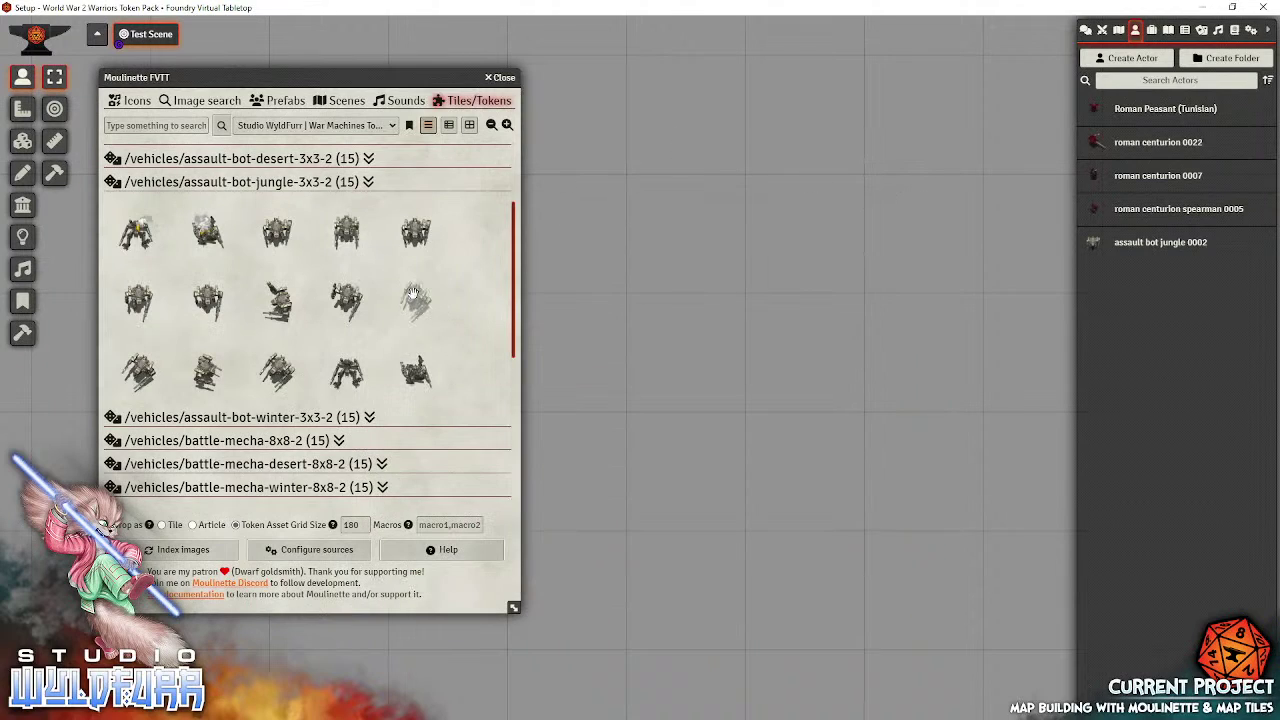
click(413, 292)
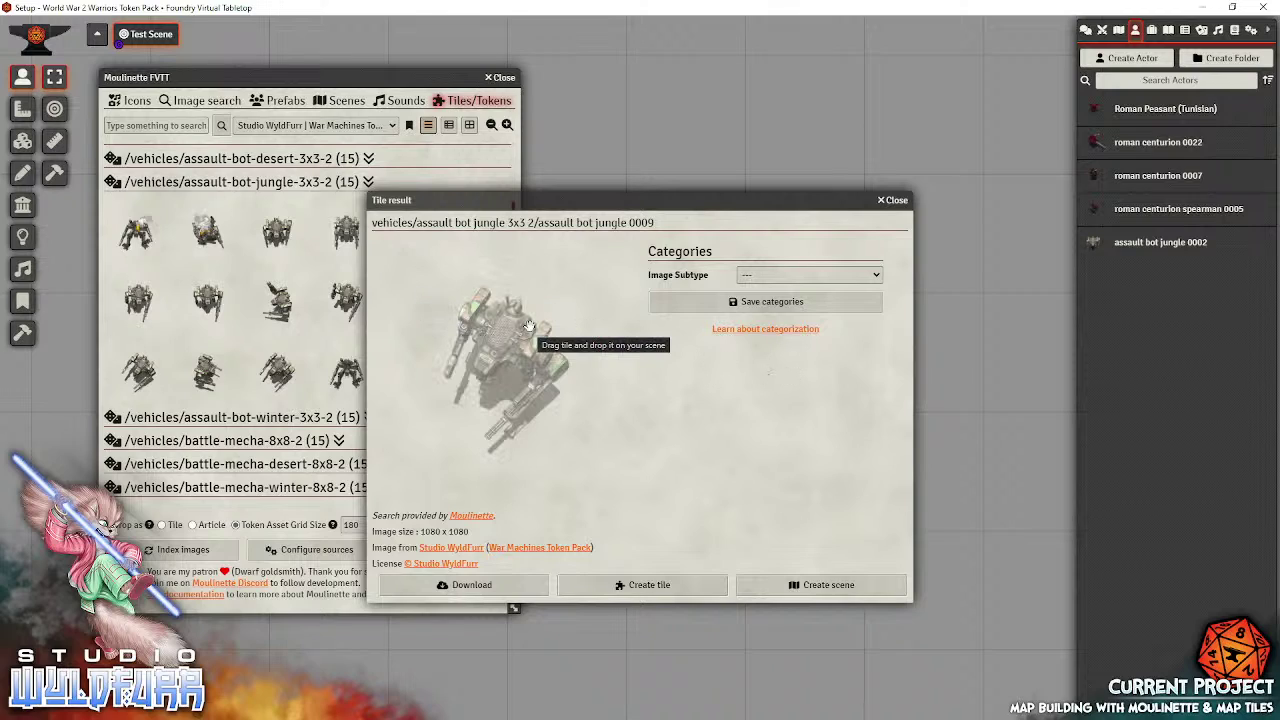
click(474, 587)
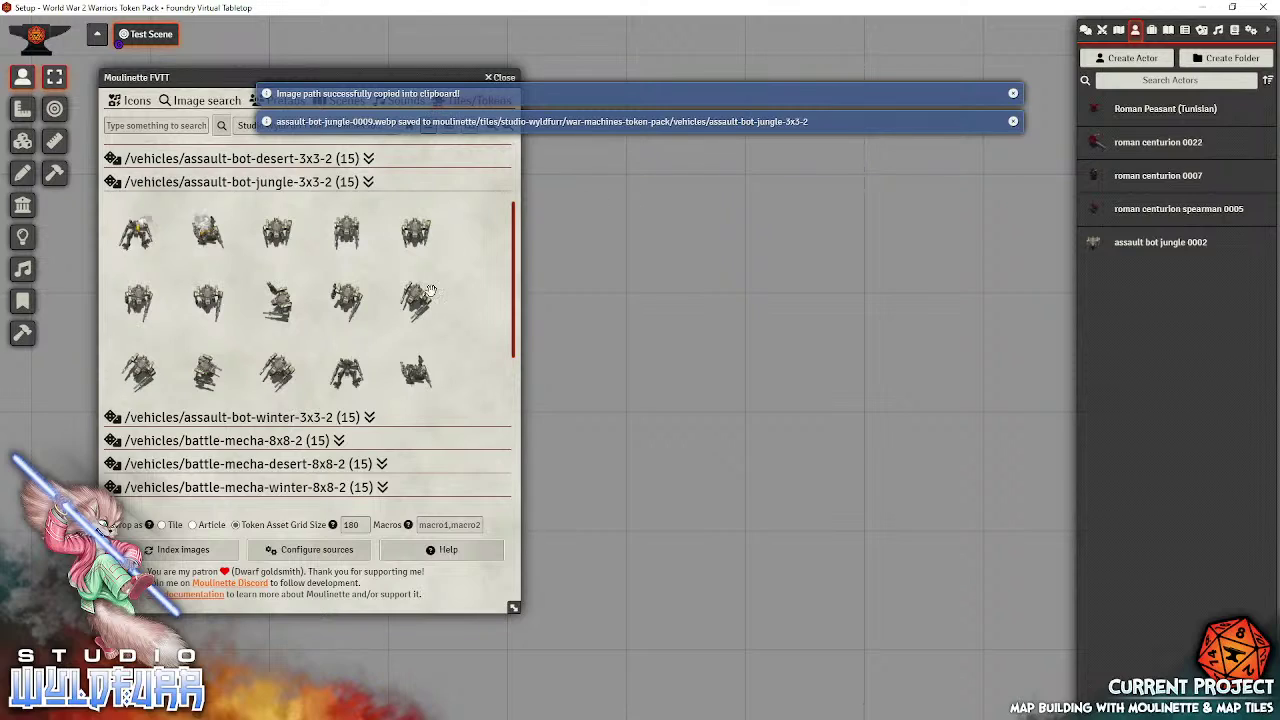
Step: Preview the assault bot jungle 0013, 0012, 0011 and 0009 images in turn to compare their poses
click(345, 368)
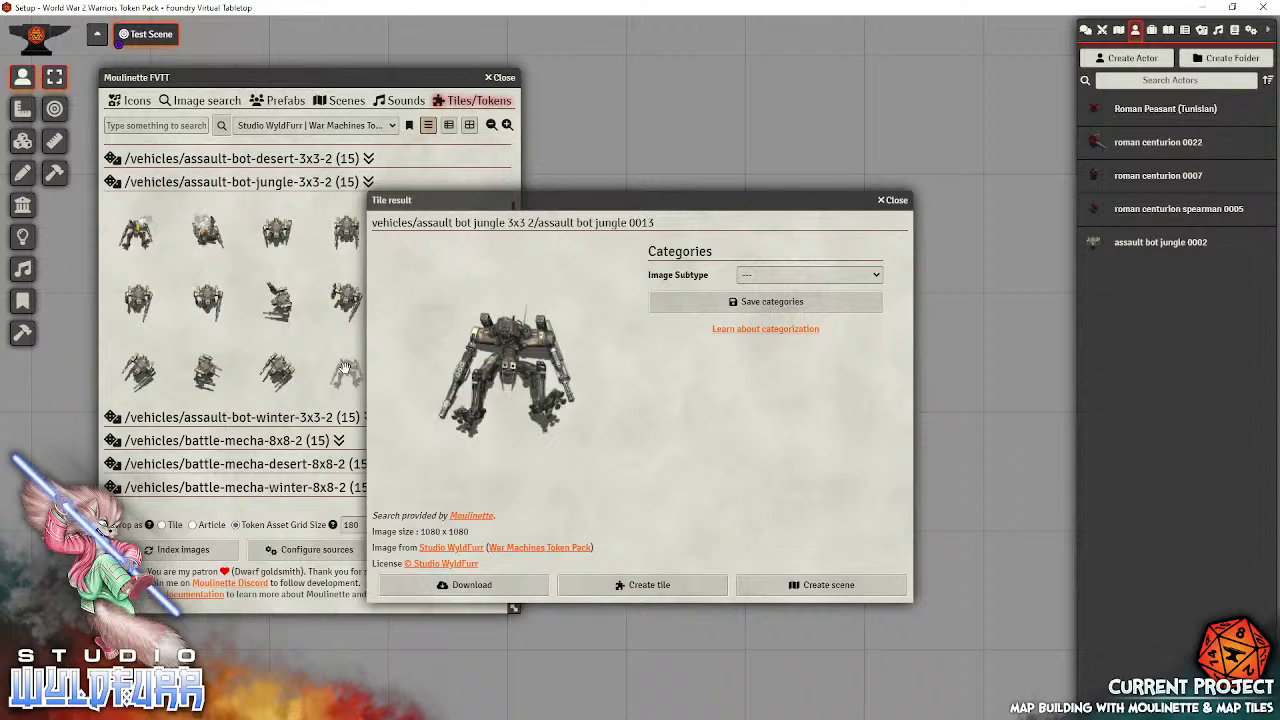
click(893, 200)
click(279, 371)
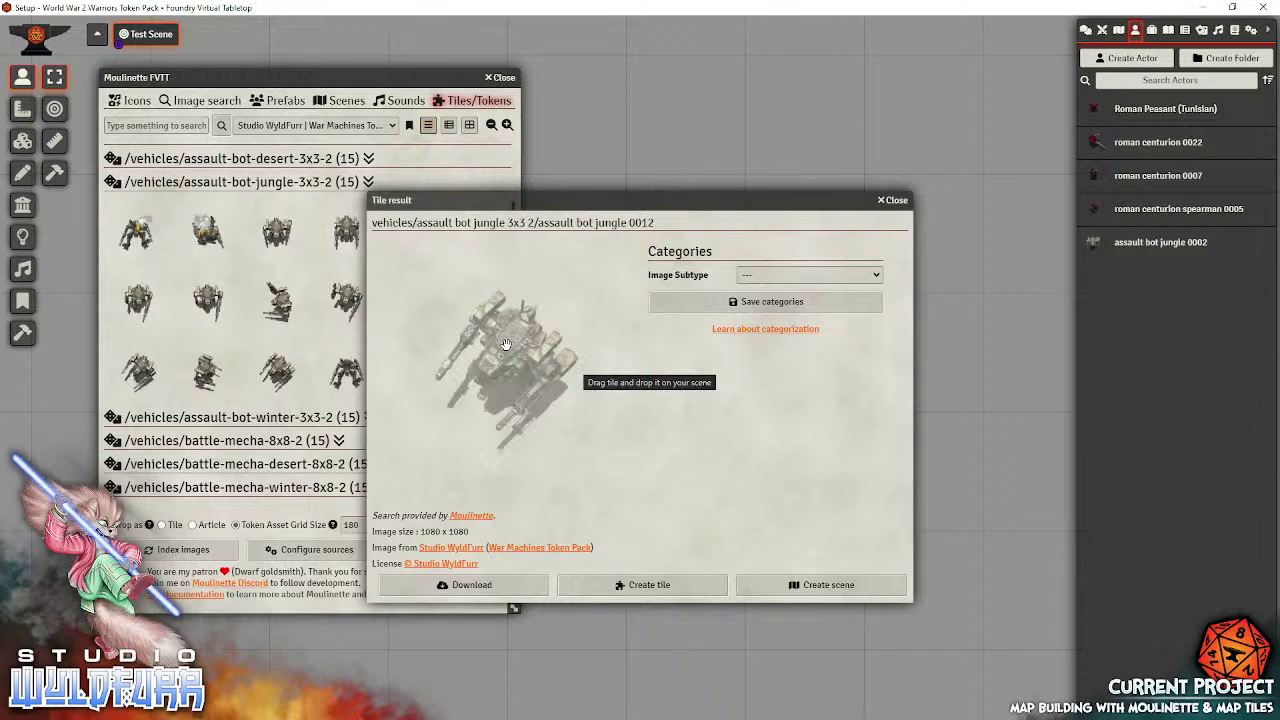
click(895, 201)
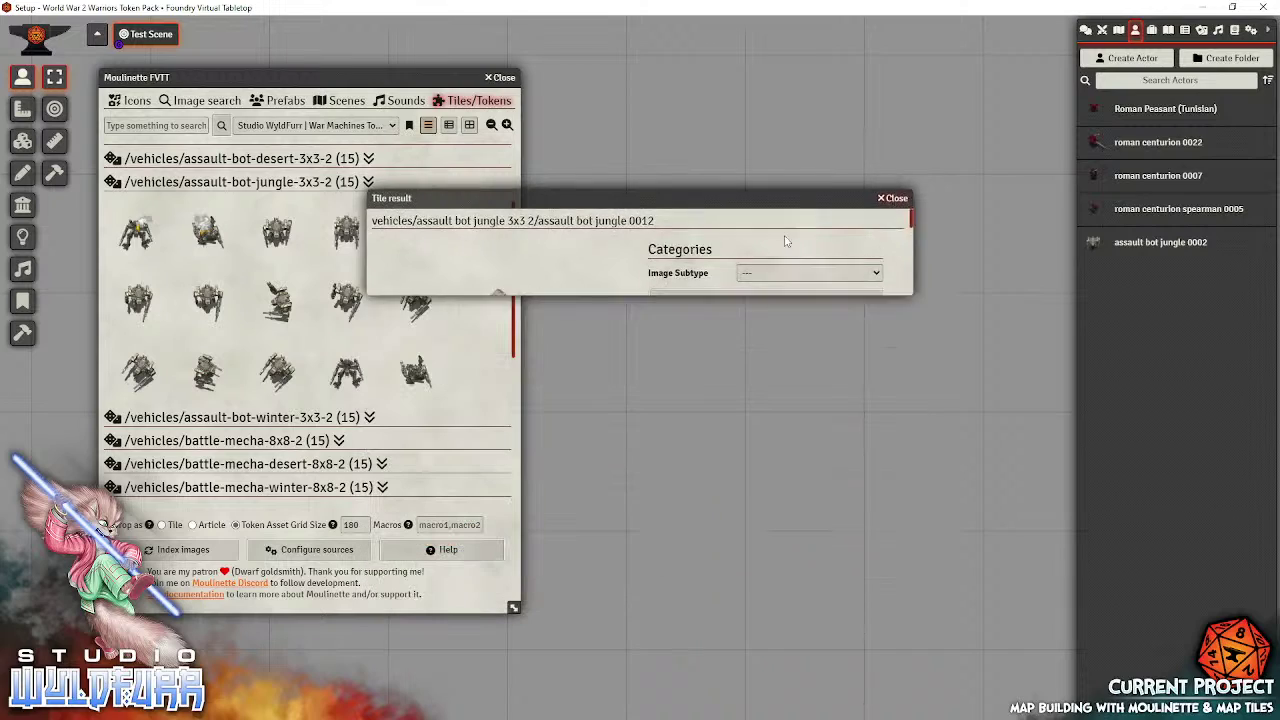
click(199, 375)
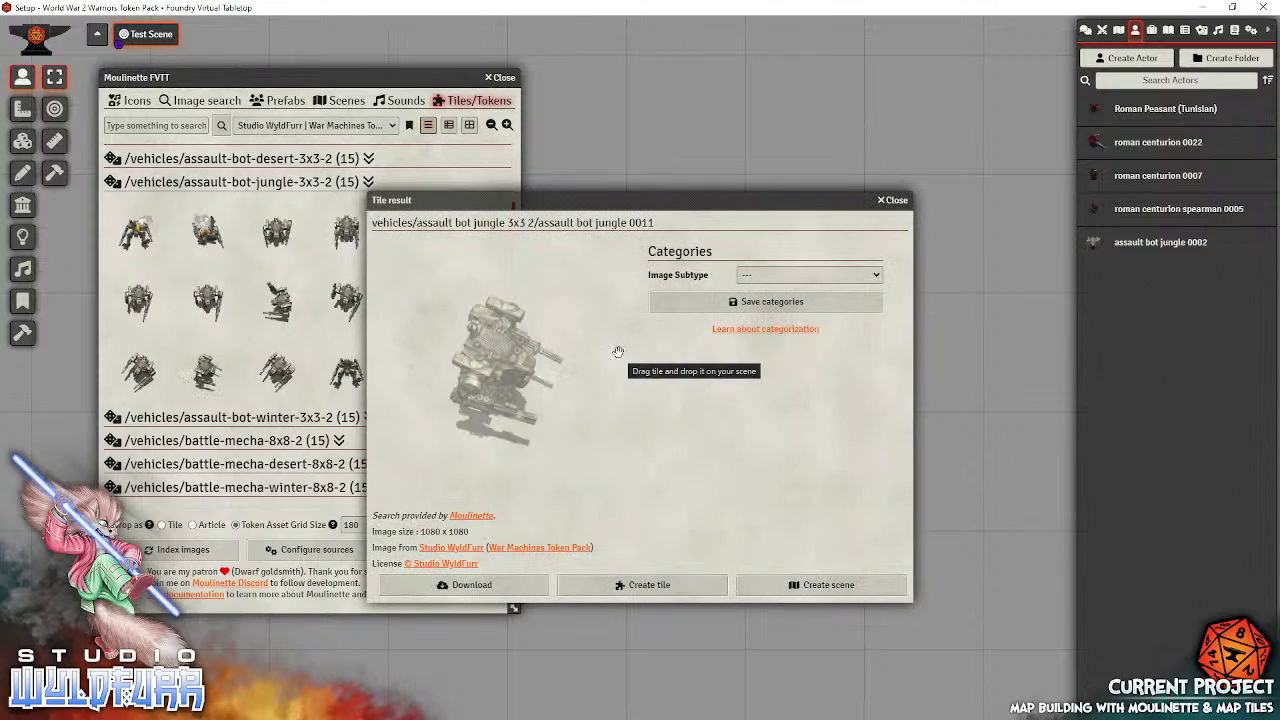
click(896, 200)
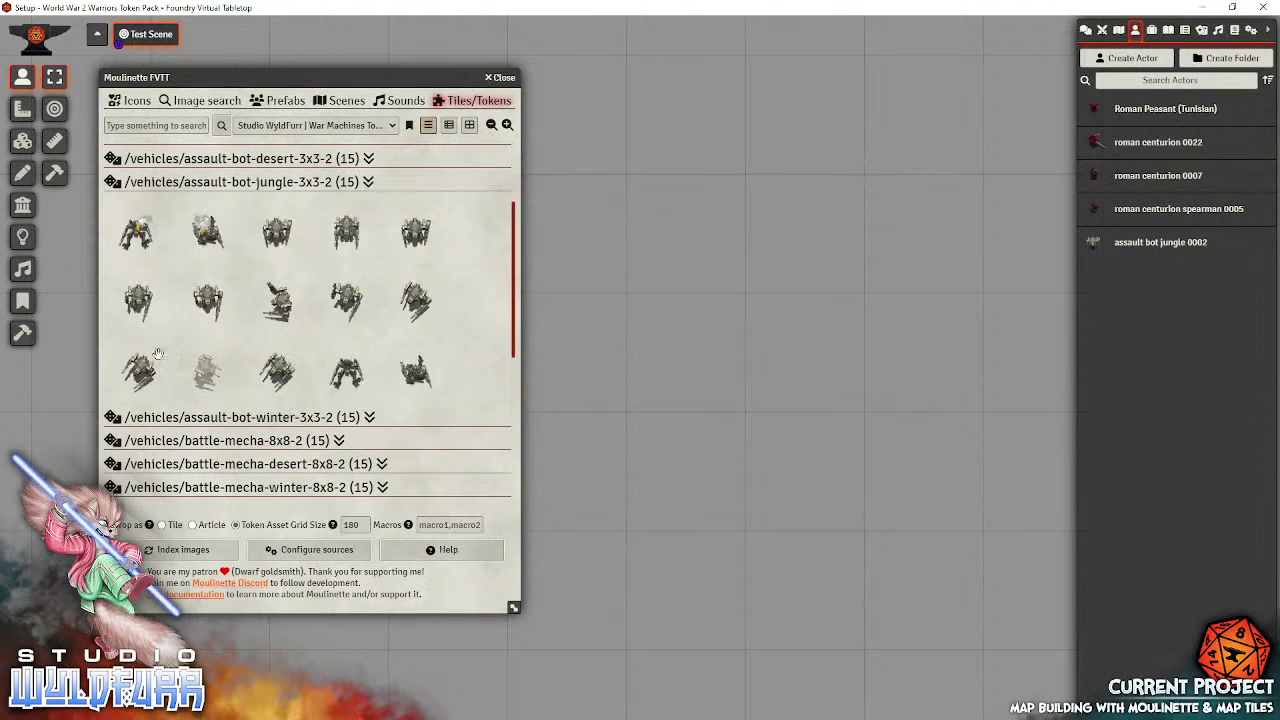
click(415, 292)
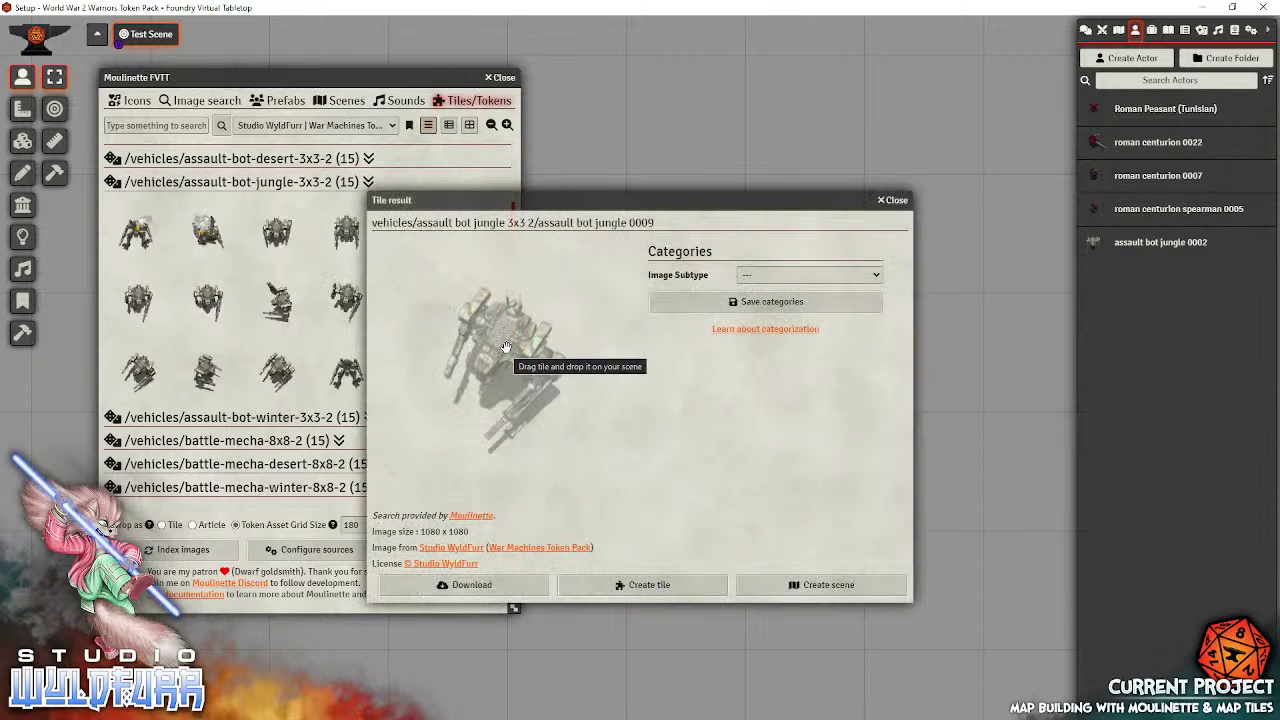
click(896, 200)
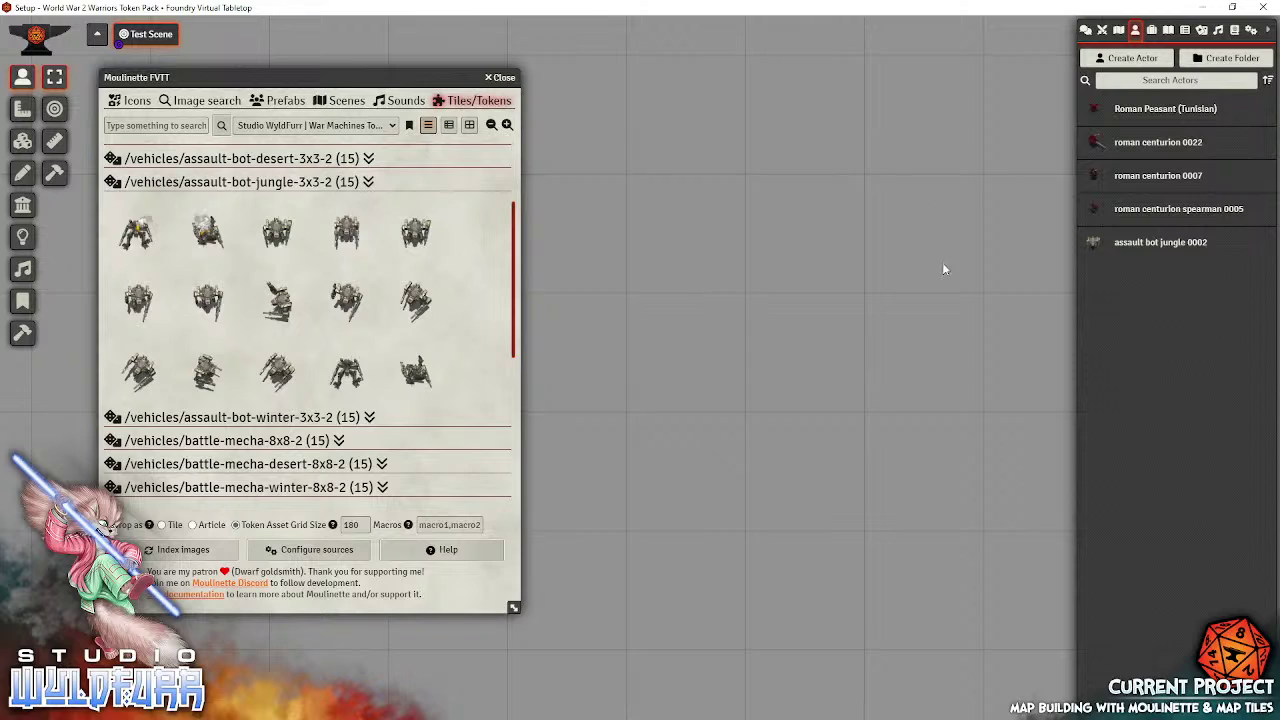
Step: Open the prototype token appearance settings of the assault bot jungle 0002 actor, close its sheet, and move the settings clear of Moulinette
right_click(1138, 251)
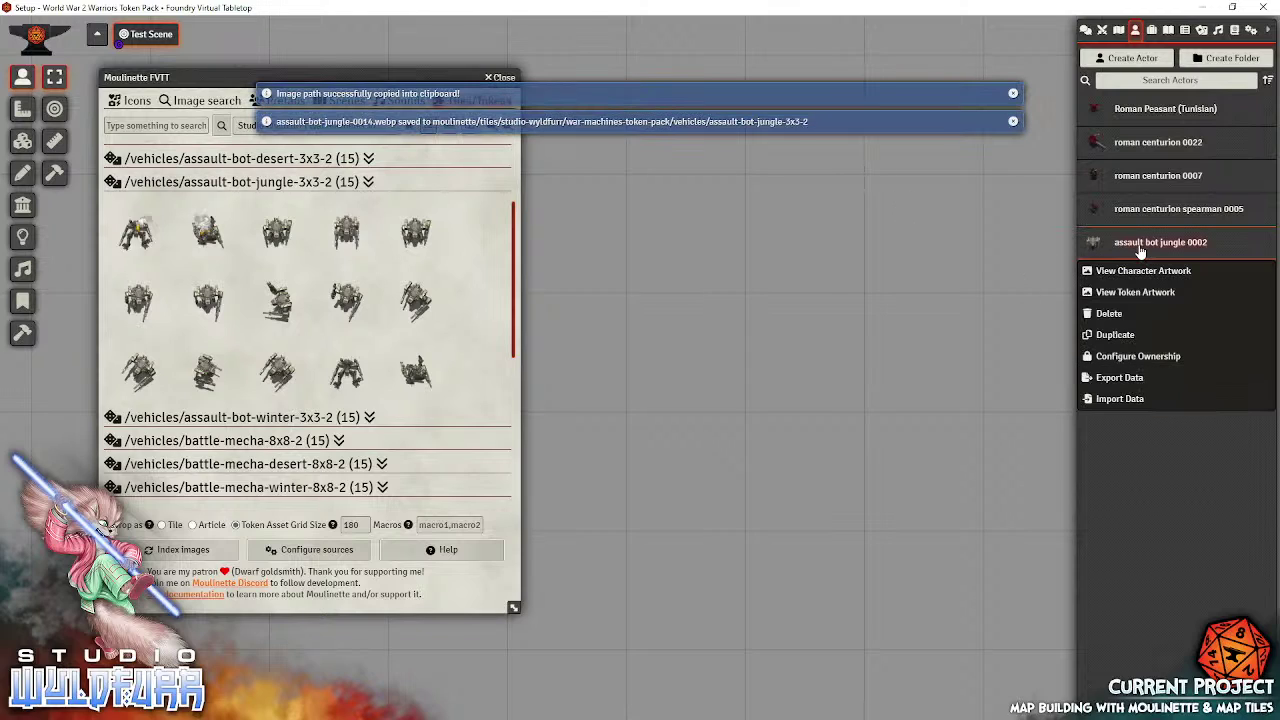
click(1134, 238)
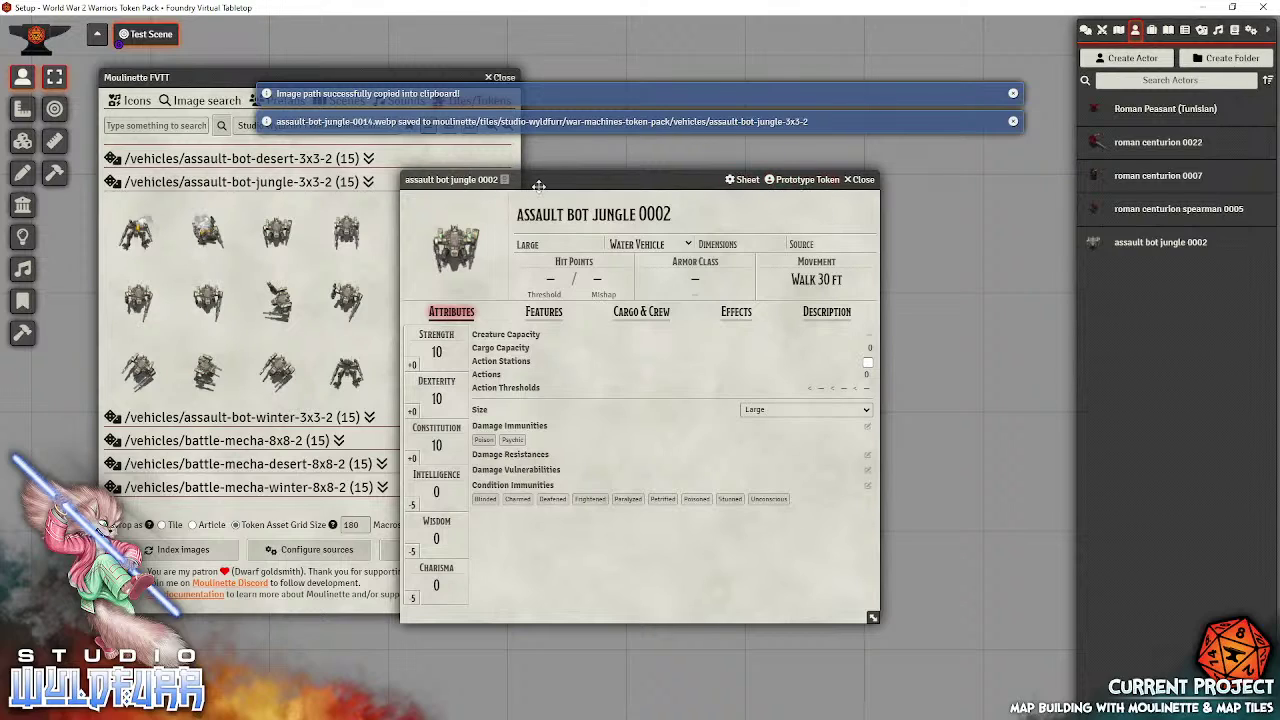
drag(540, 181, 605, 204)
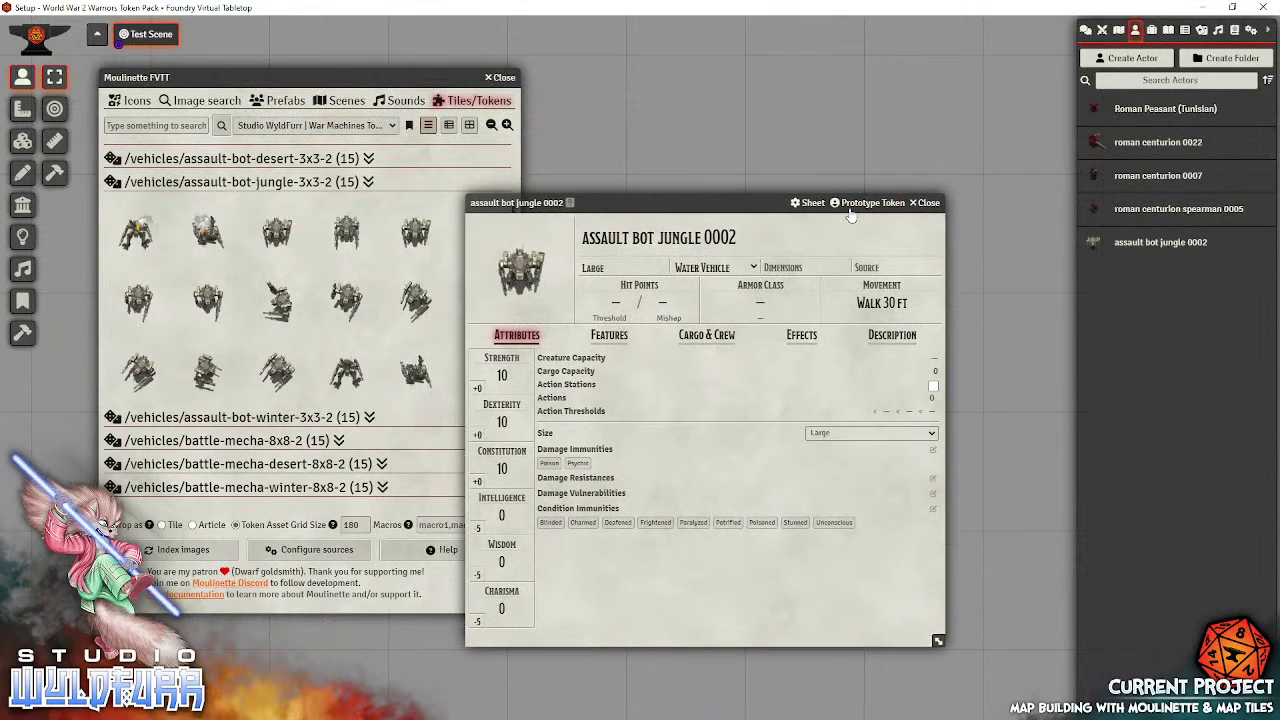
click(855, 205)
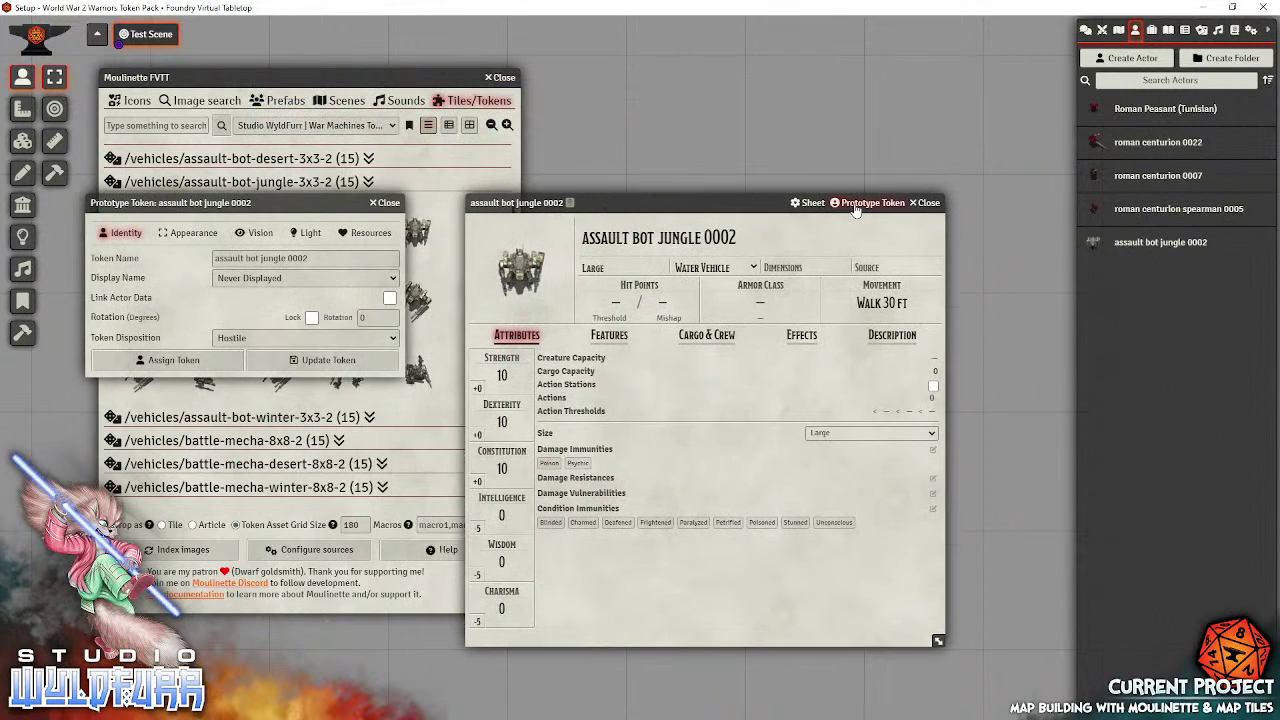
click(188, 232)
click(924, 203)
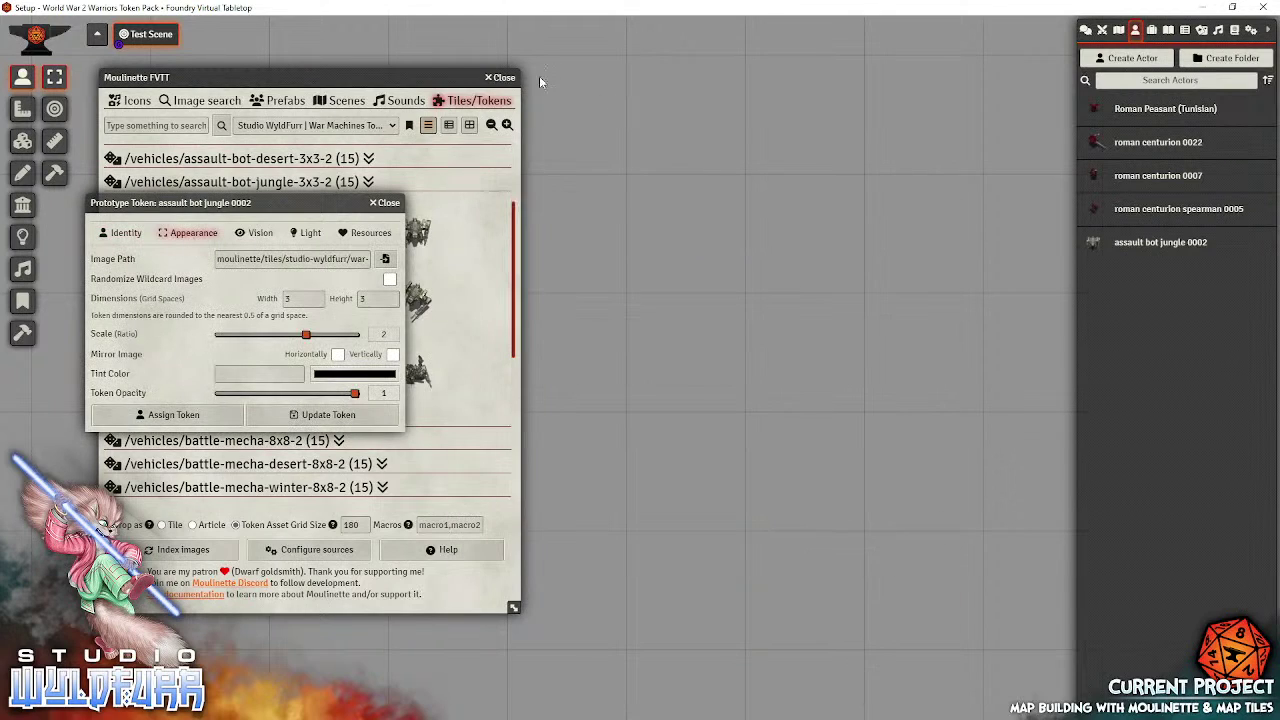
drag(193, 206, 734, 262)
Step: Replace 0002 in the token's image path with the wildcard *, enable Randomize Wildcard Images, and update the token
click(859, 314)
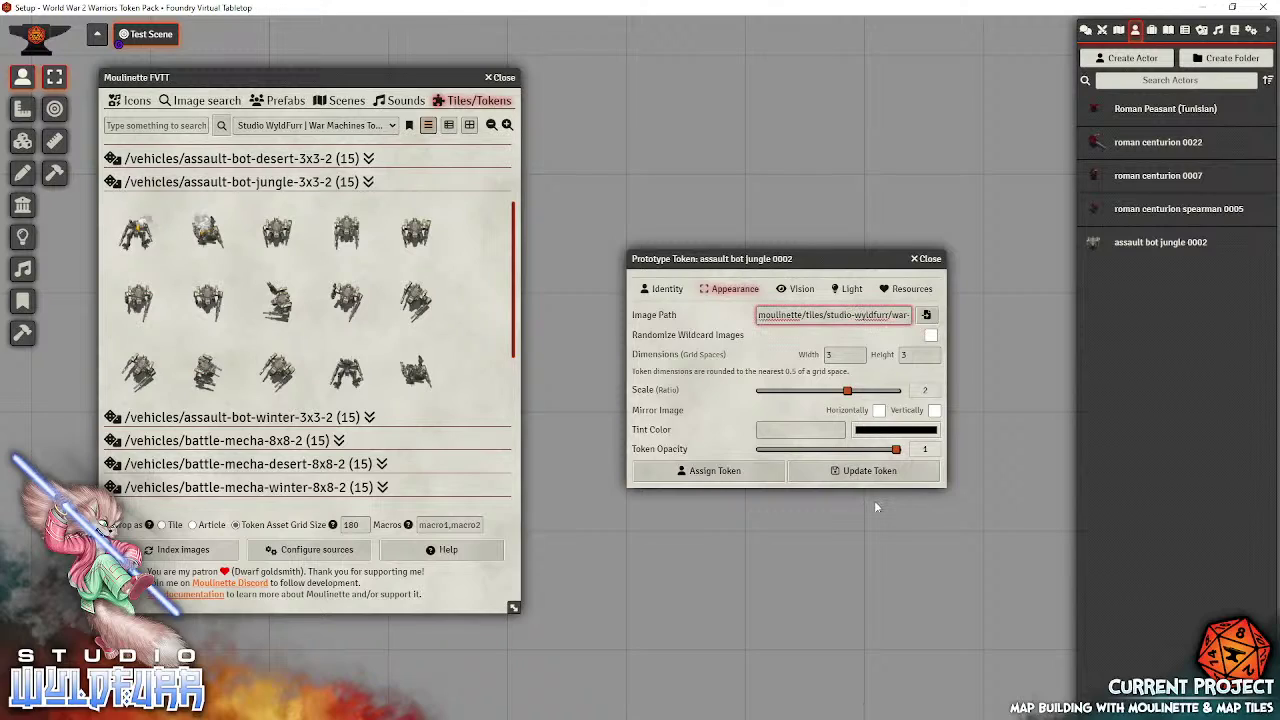
key(End)
key(Left)
key(Left)
key(Left)
key(Left)
key(Left)
key(Left)
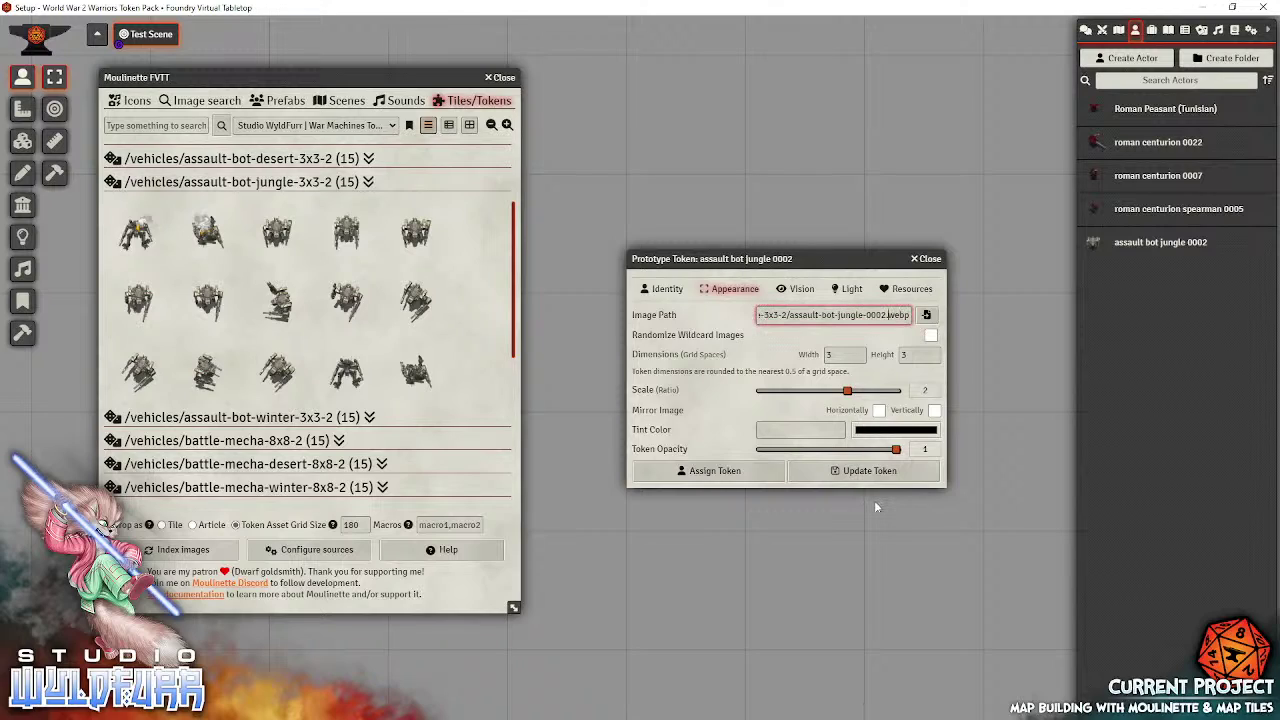
key(Left)
key(Left)
key(shift+Right)
key(shift+Right)
key(shift+Right)
key(shift+Right)
key(Left)
key(Right)
key(shift+Right)
key(shift+Right)
key(shift+Right)
key(shift+Right)
text(*)
click(932, 336)
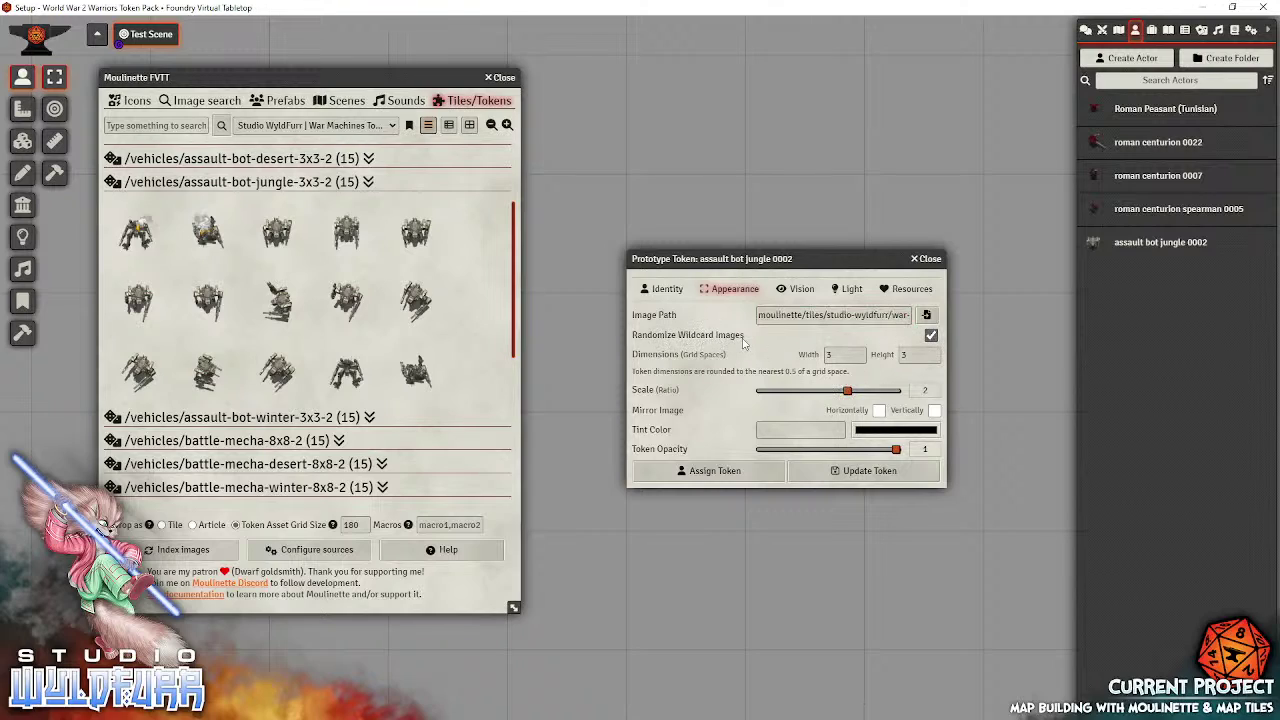
click(876, 474)
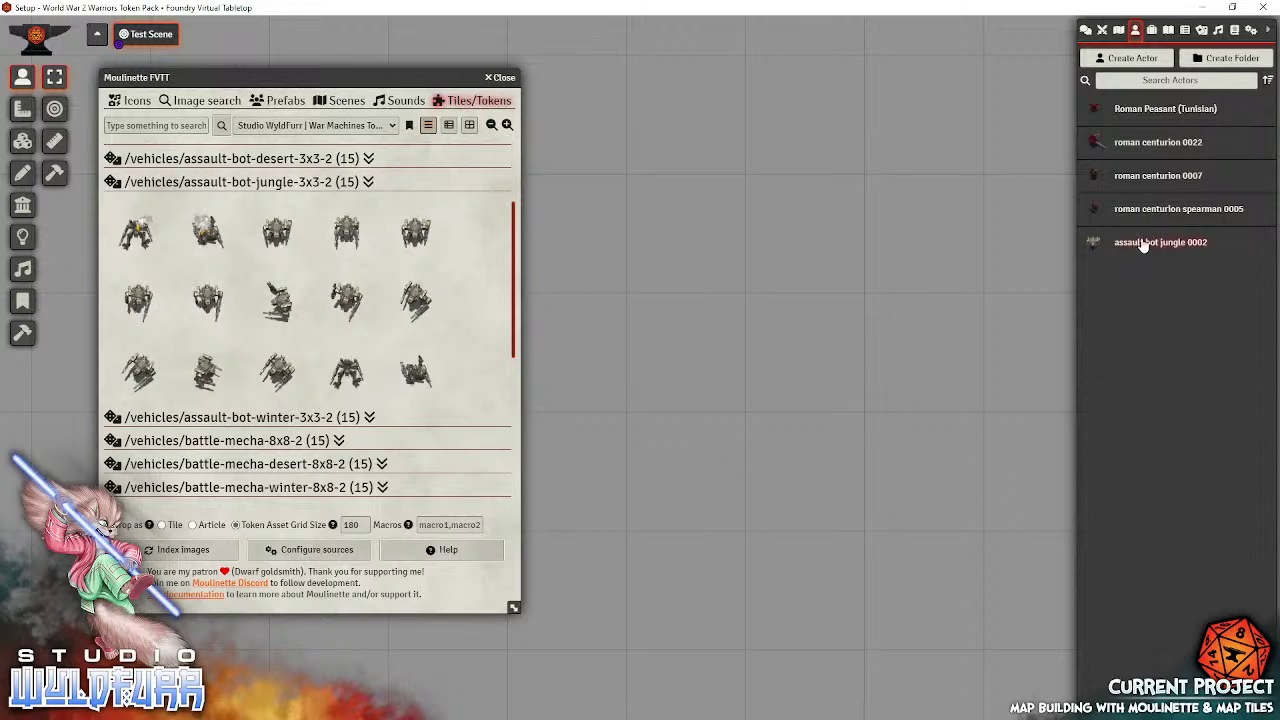
Step: Place three assault bot jungle 0002 tokens on the scene to test the randomized wildcard images
drag(1143, 246, 738, 155)
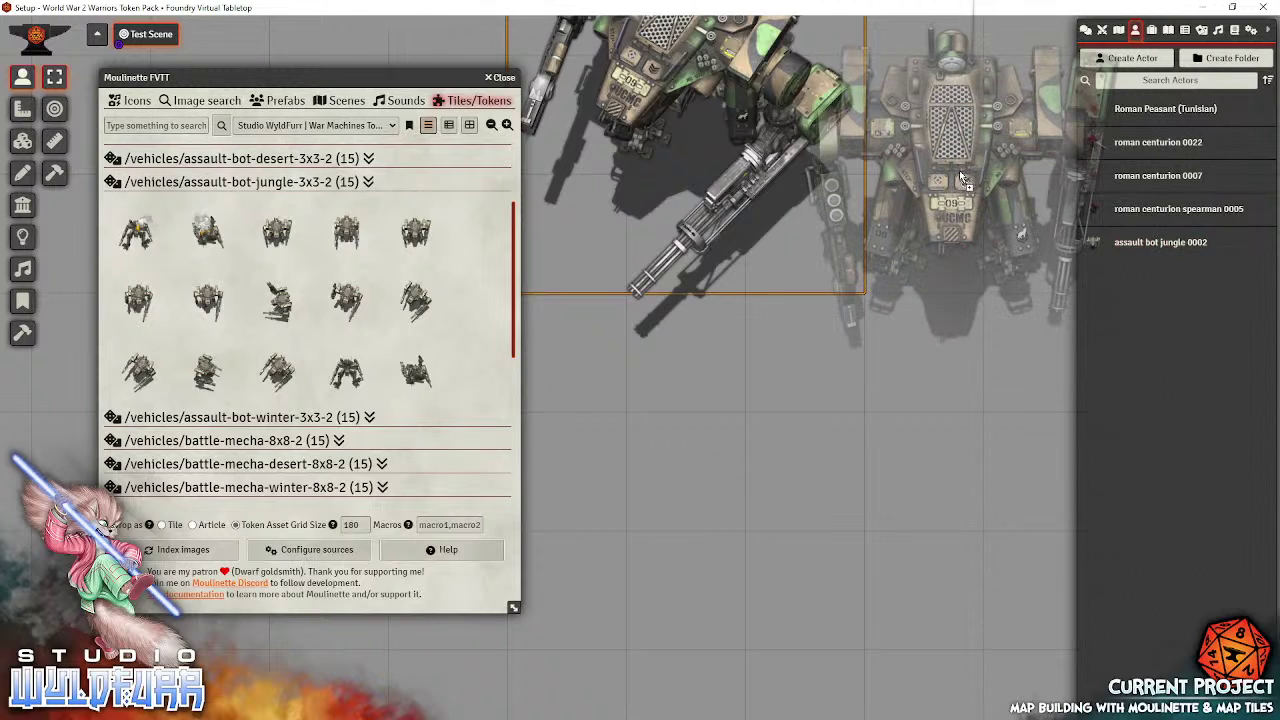
drag(1180, 250, 676, 500)
scroll(683, 494, down, 3)
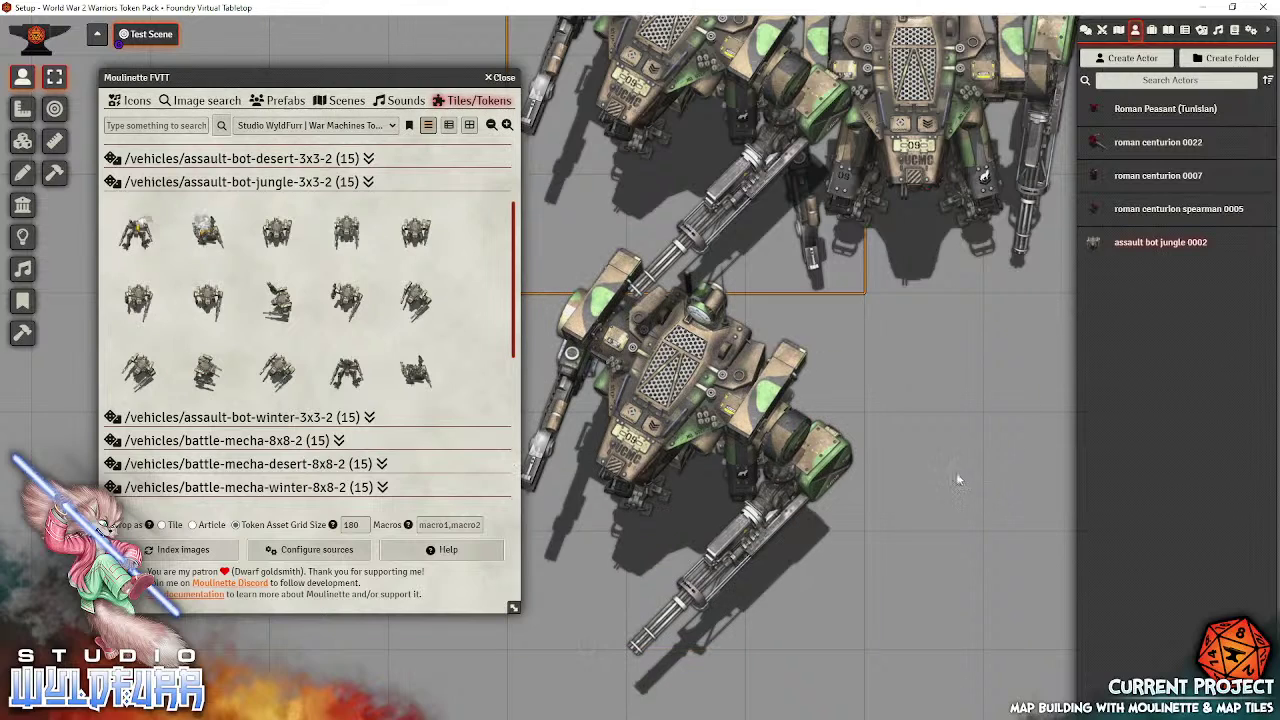
Step: Place a fourth assault bot jungle 0002 token and spread the tokens apart in two columns on the scene
drag(953, 485, 908, 536)
scroll(908, 536, down, 3)
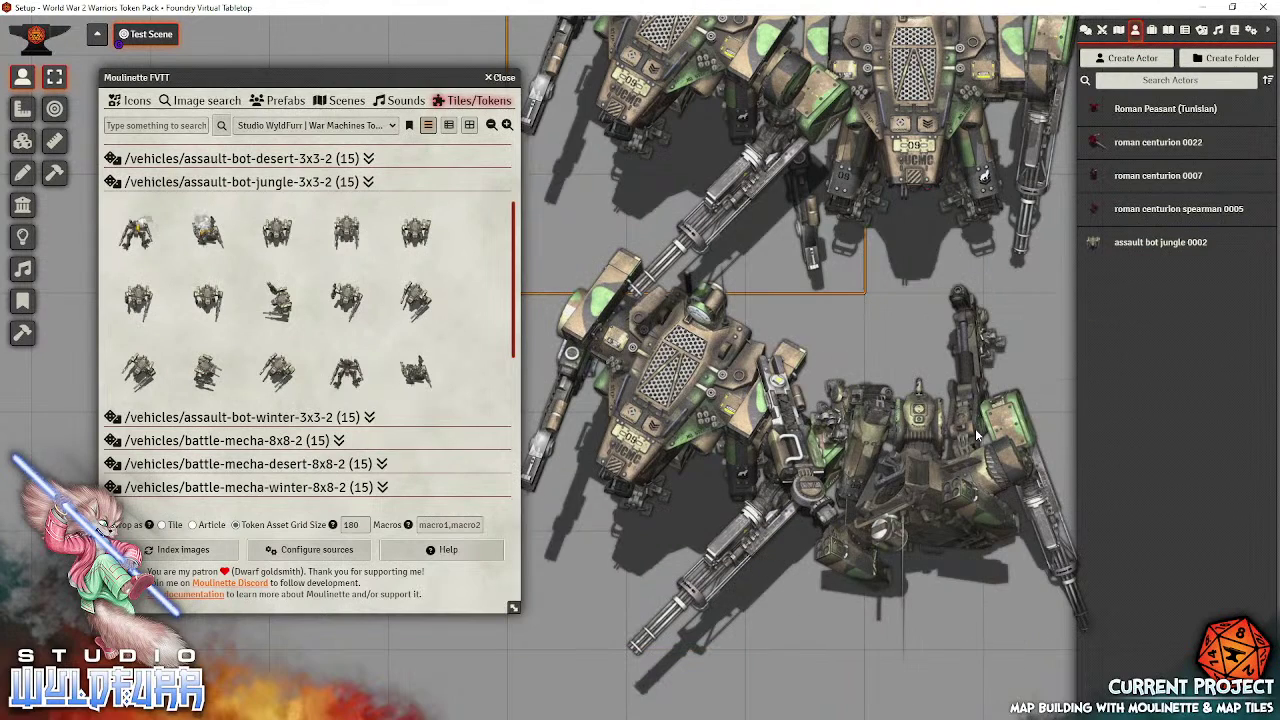
scroll(883, 478, down, 3)
drag(883, 478, 968, 470)
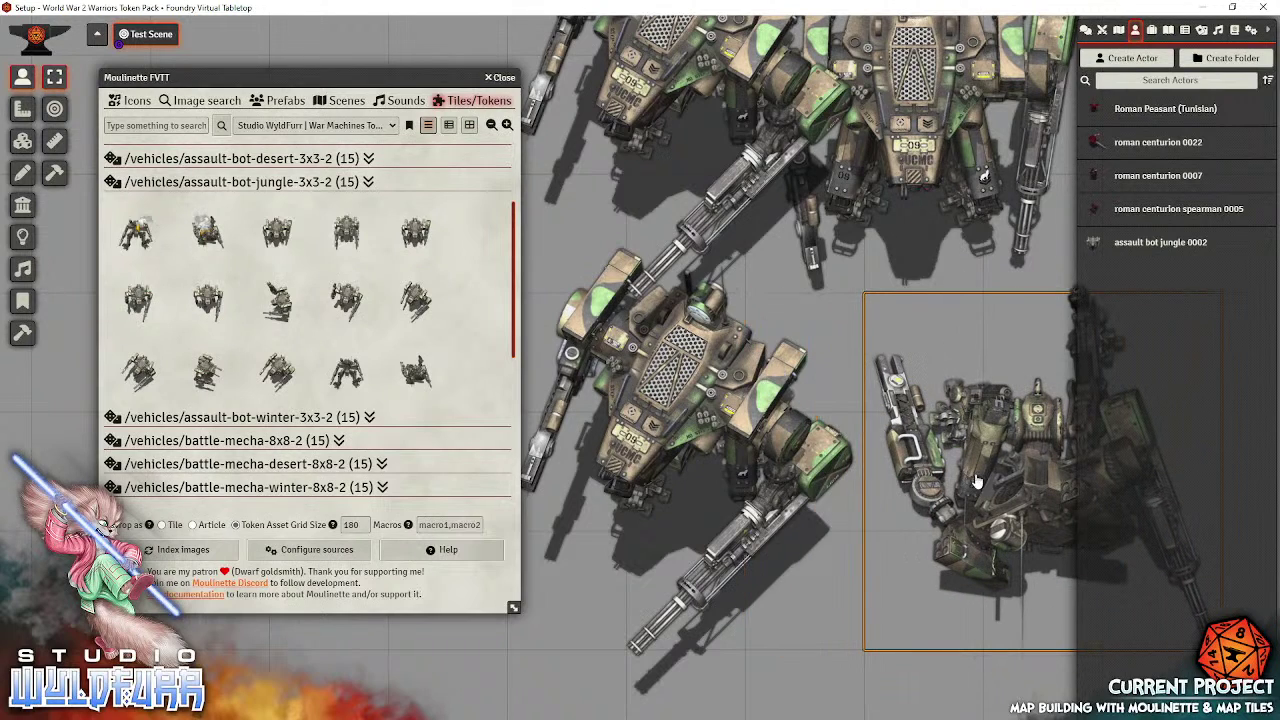
scroll(870, 258, down, 3)
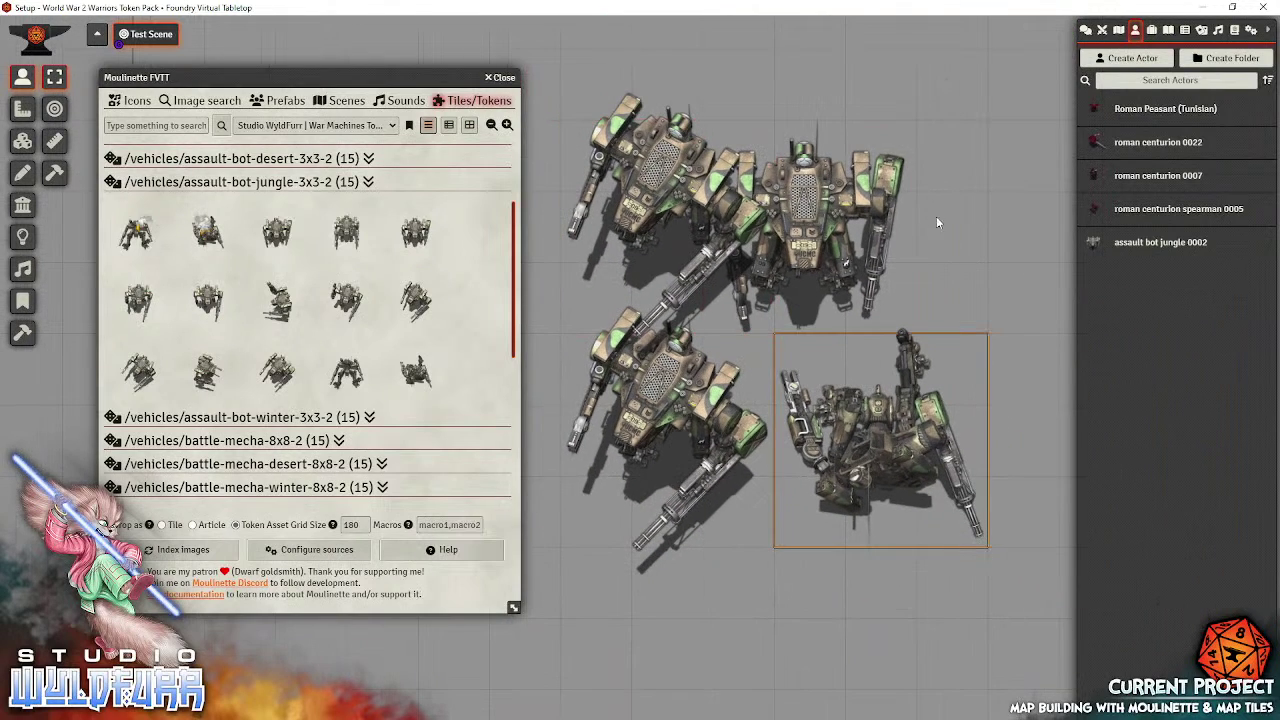
click(856, 220)
drag(856, 220, 929, 220)
drag(636, 197, 641, 111)
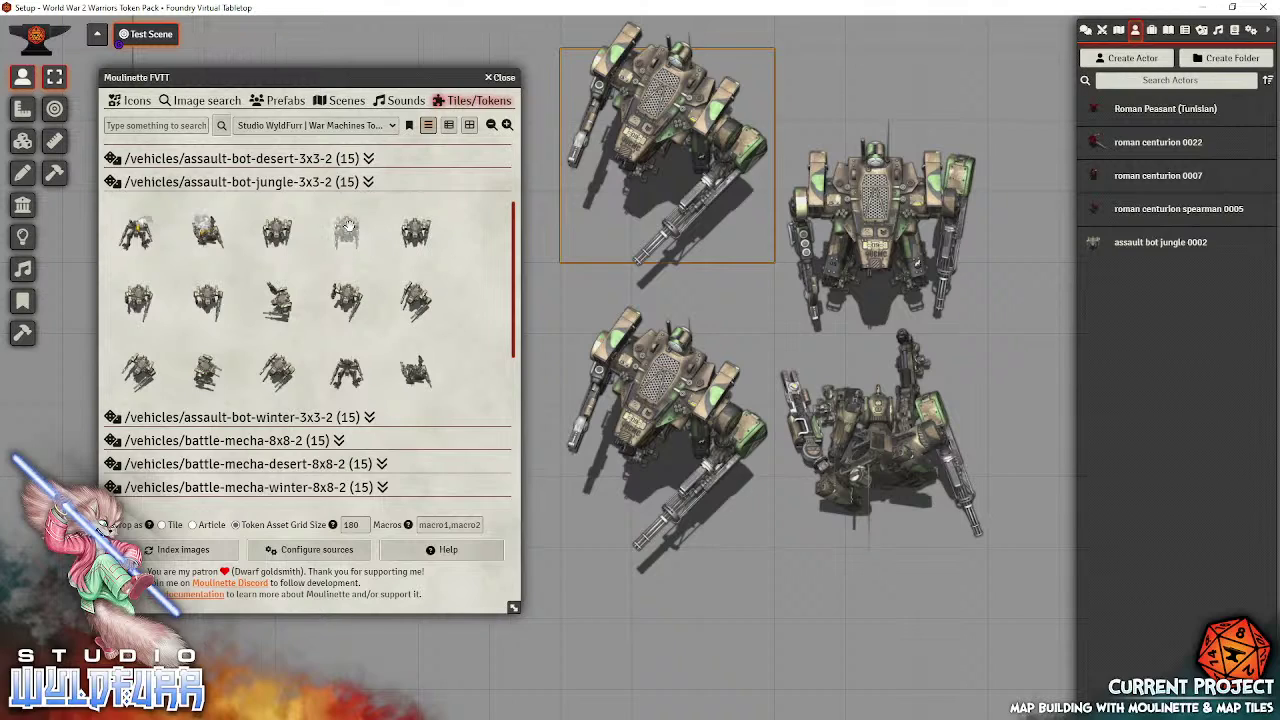
Step: Preview the assault bot jungle 0003, 0002, 0000 and 0001 images in turn to compare them with the placed tokens
click(346, 226)
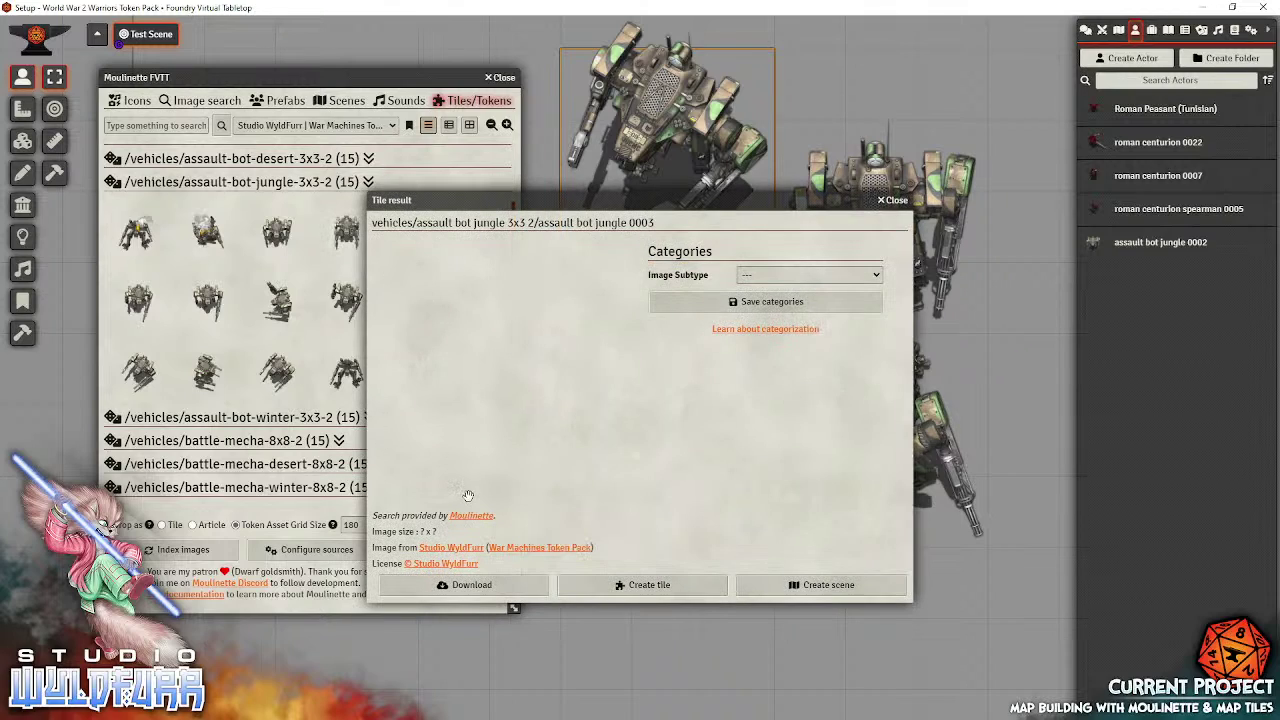
click(887, 203)
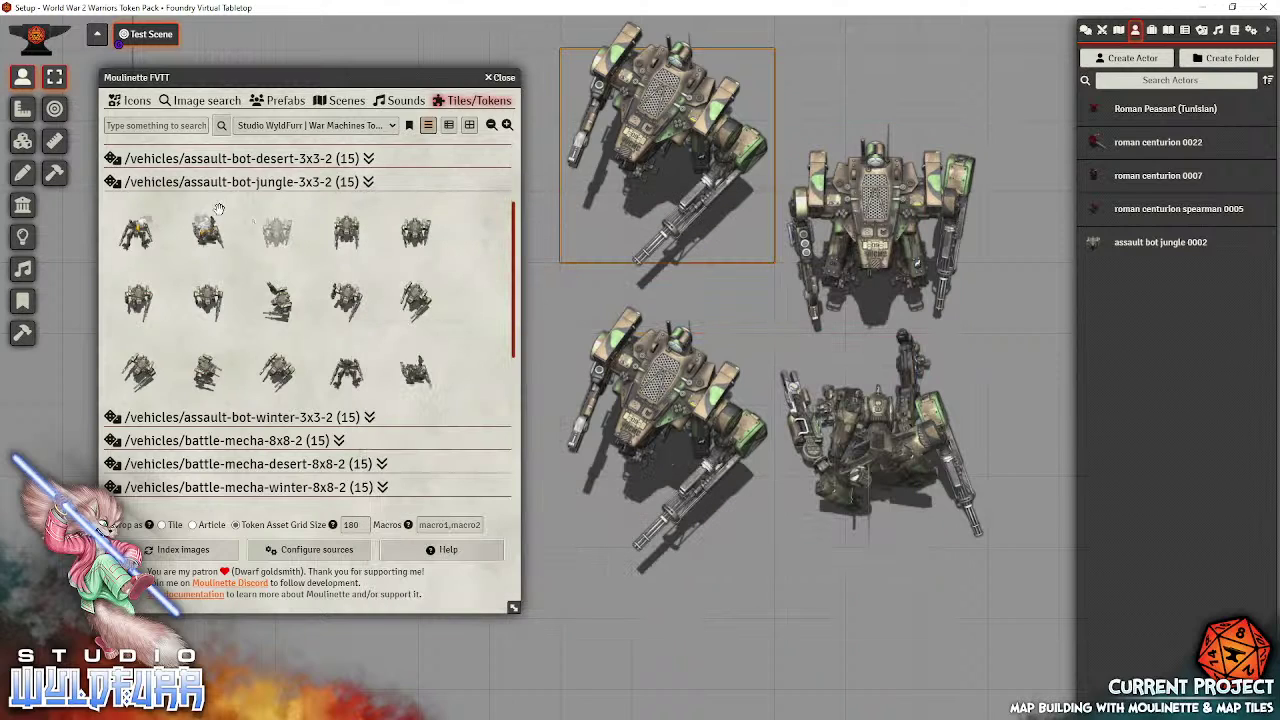
click(268, 234)
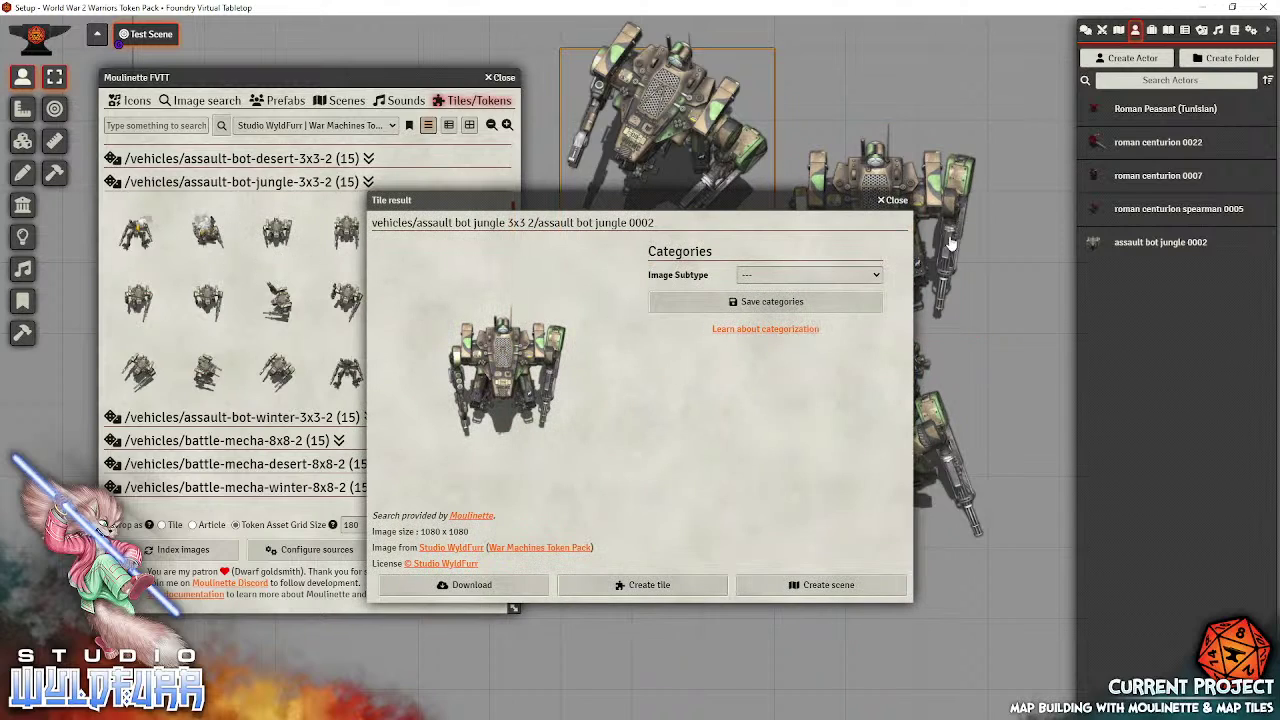
click(903, 205)
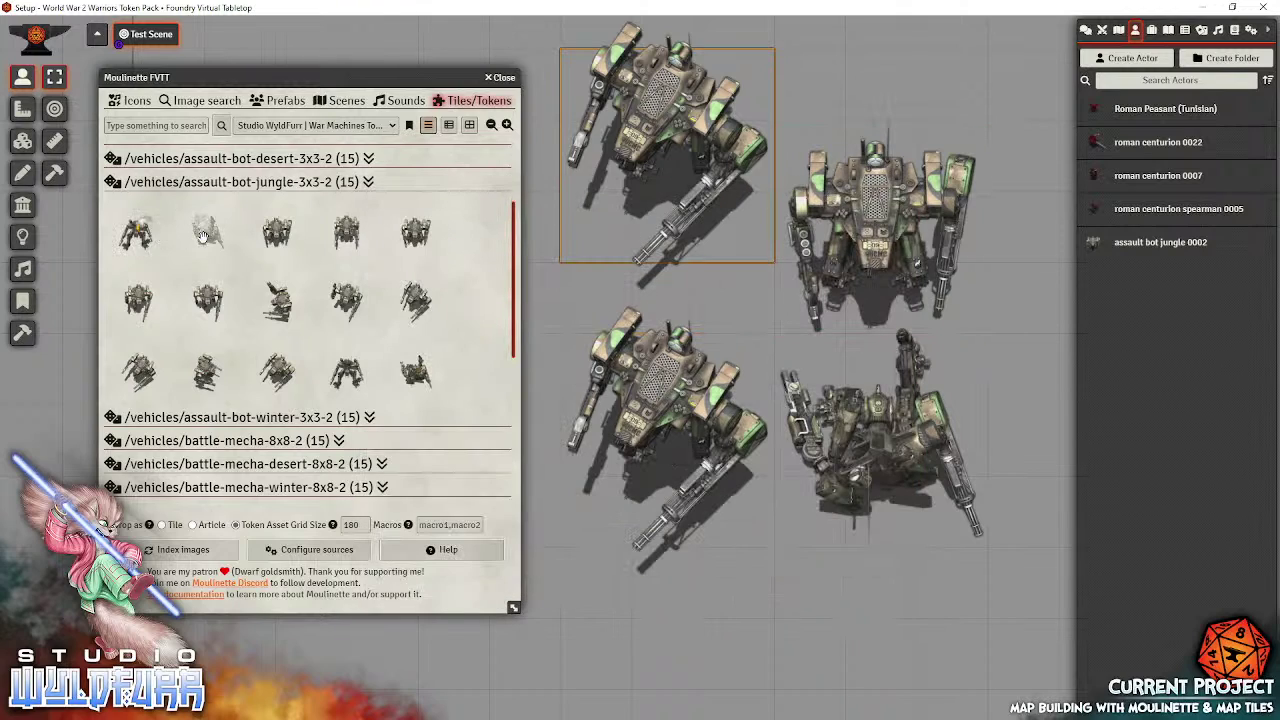
click(140, 234)
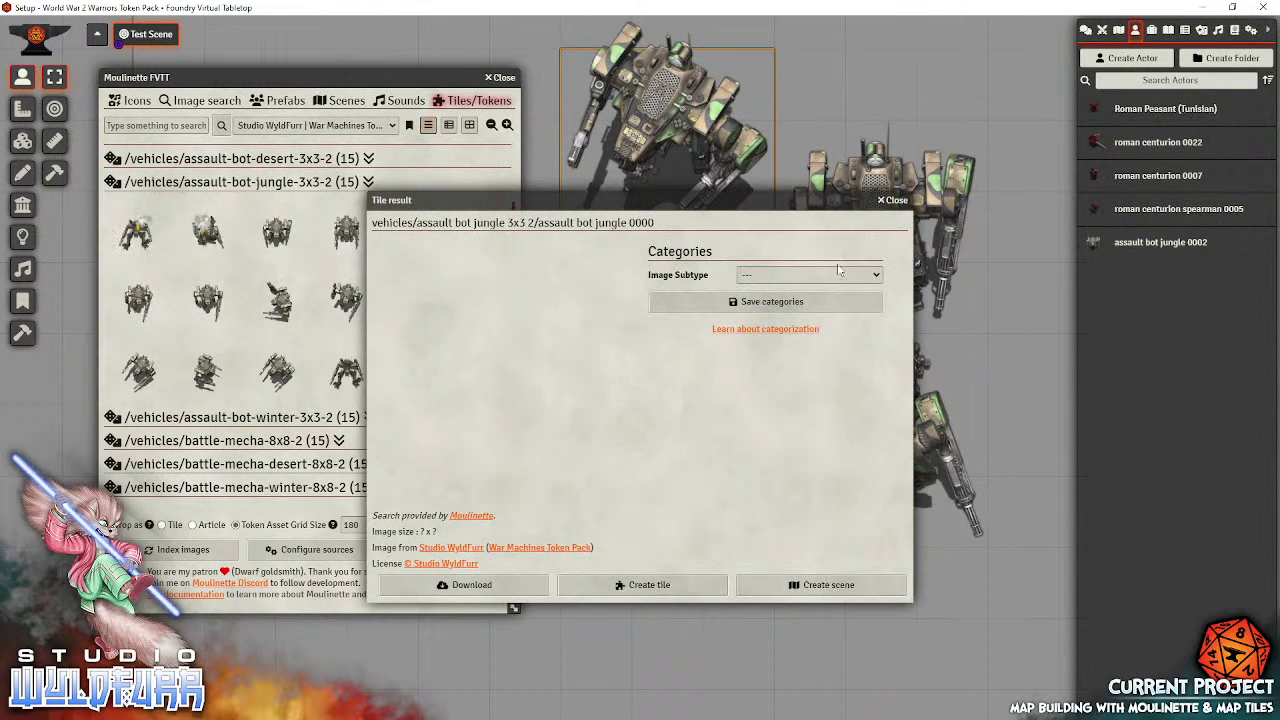
click(897, 201)
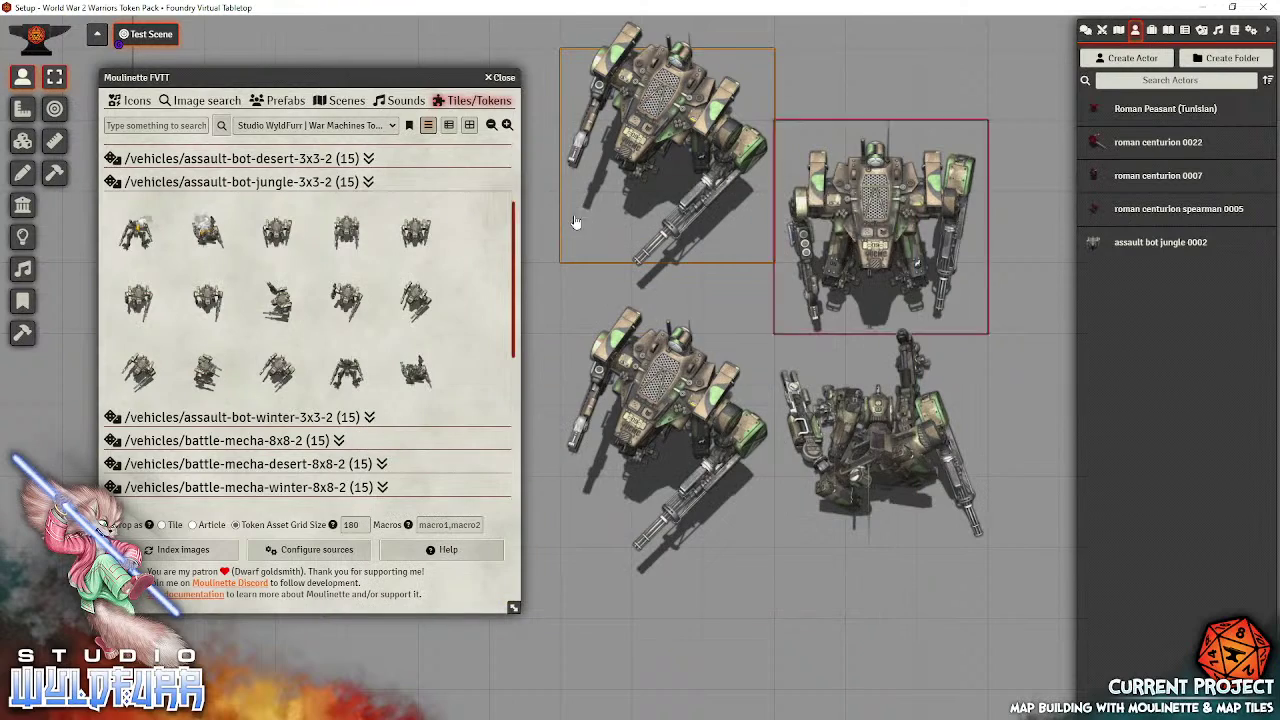
click(207, 230)
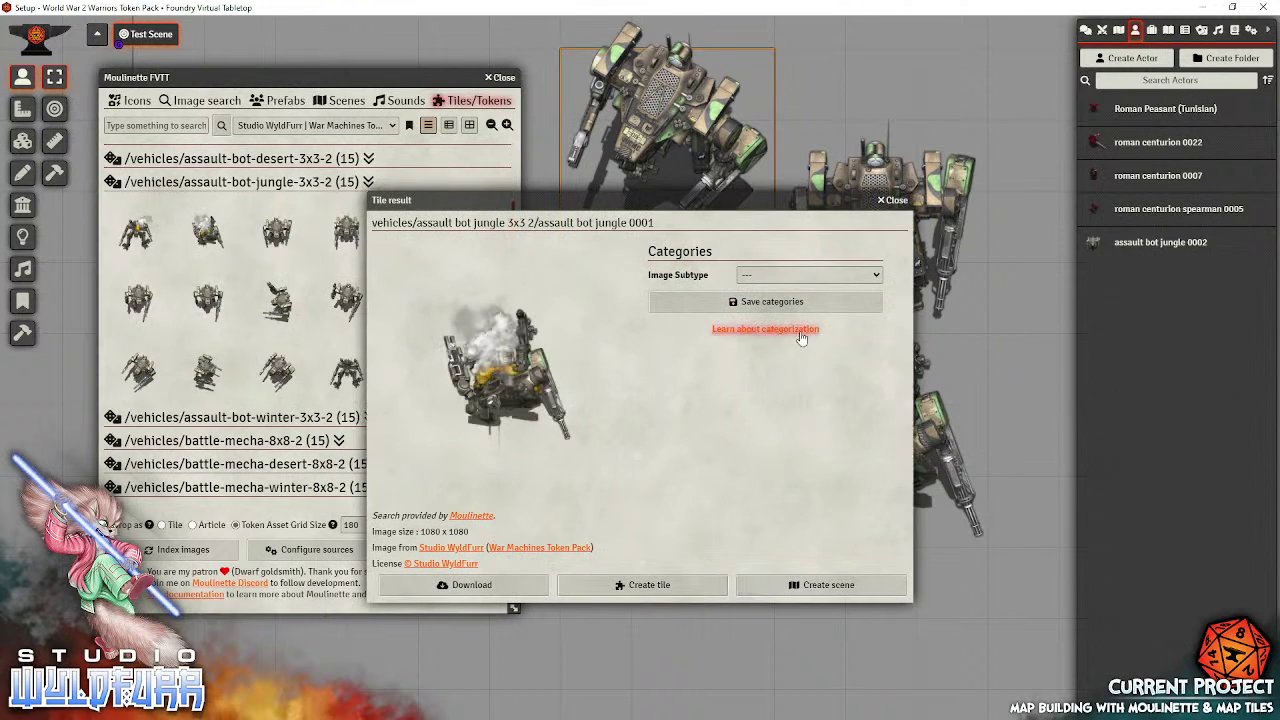
click(895, 200)
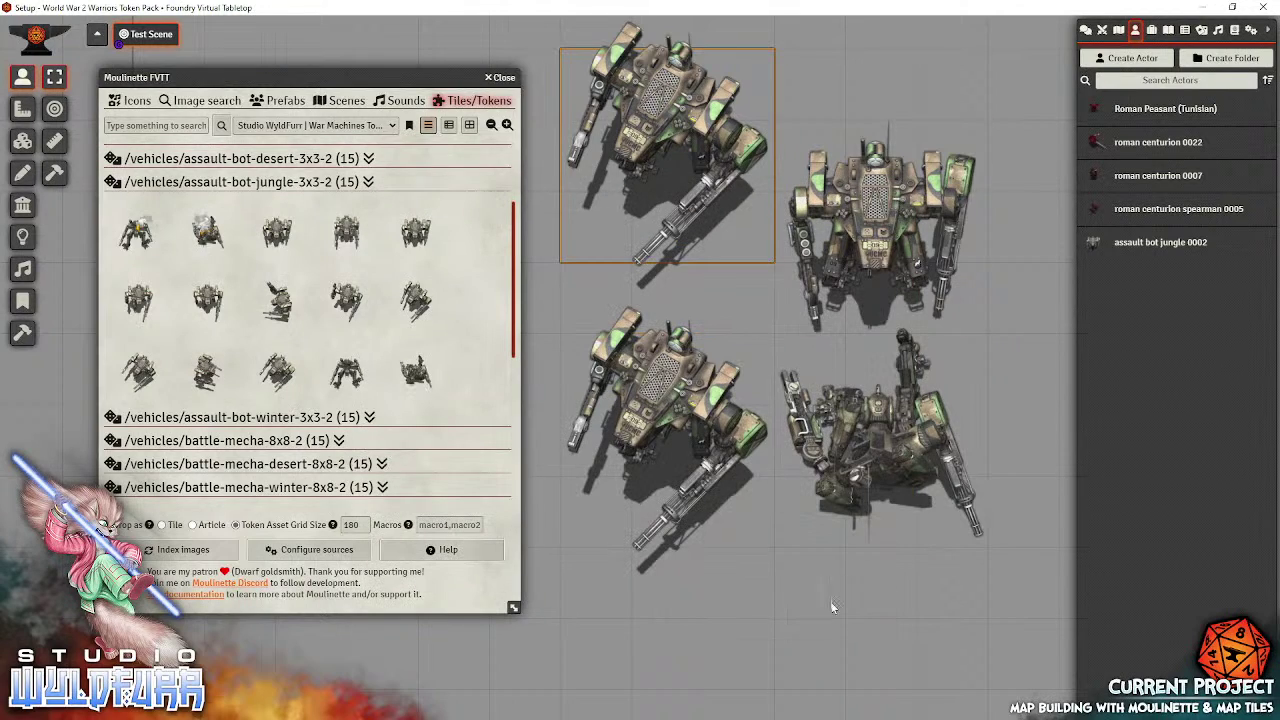
Step: Delete all four assault bot tokens from the scene
drag(990, 560, 675, 118)
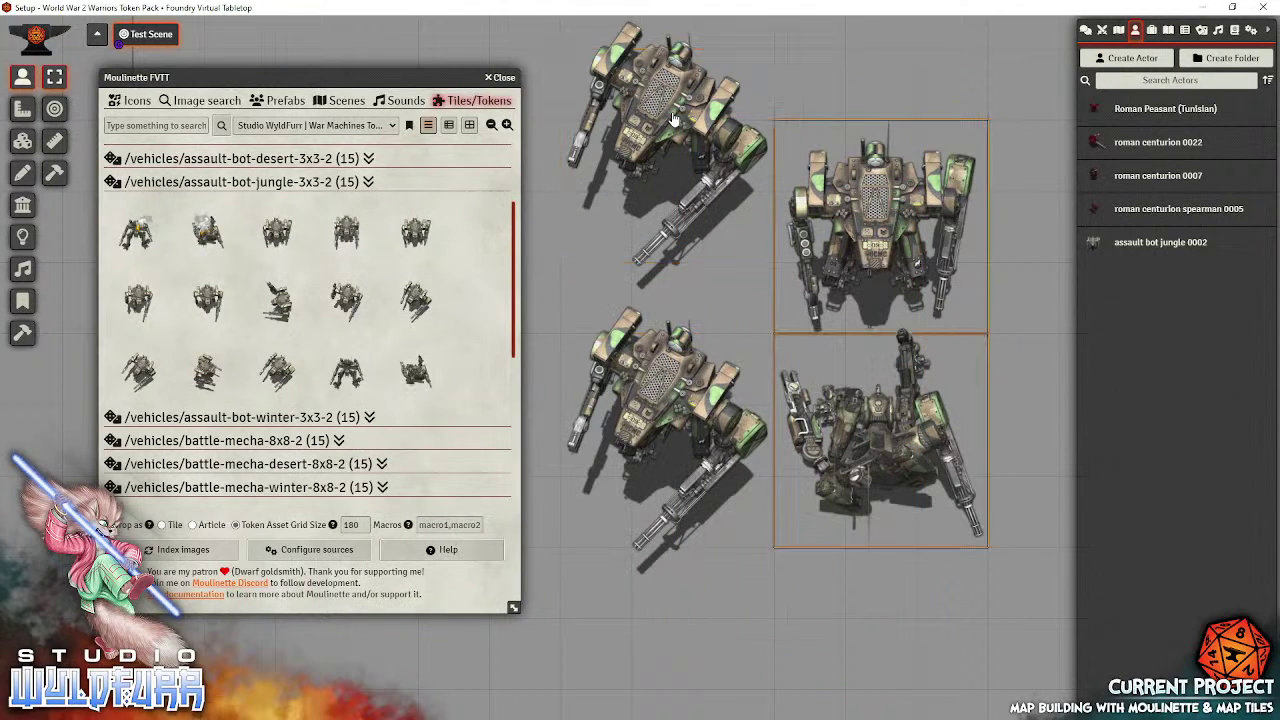
key(Delete)
key(ctrl+a)
key(Delete)
Step: Place six assault bot jungle 0002 tokens in two columns of three to test the wildcard image randomization again
drag(1124, 246, 653, 134)
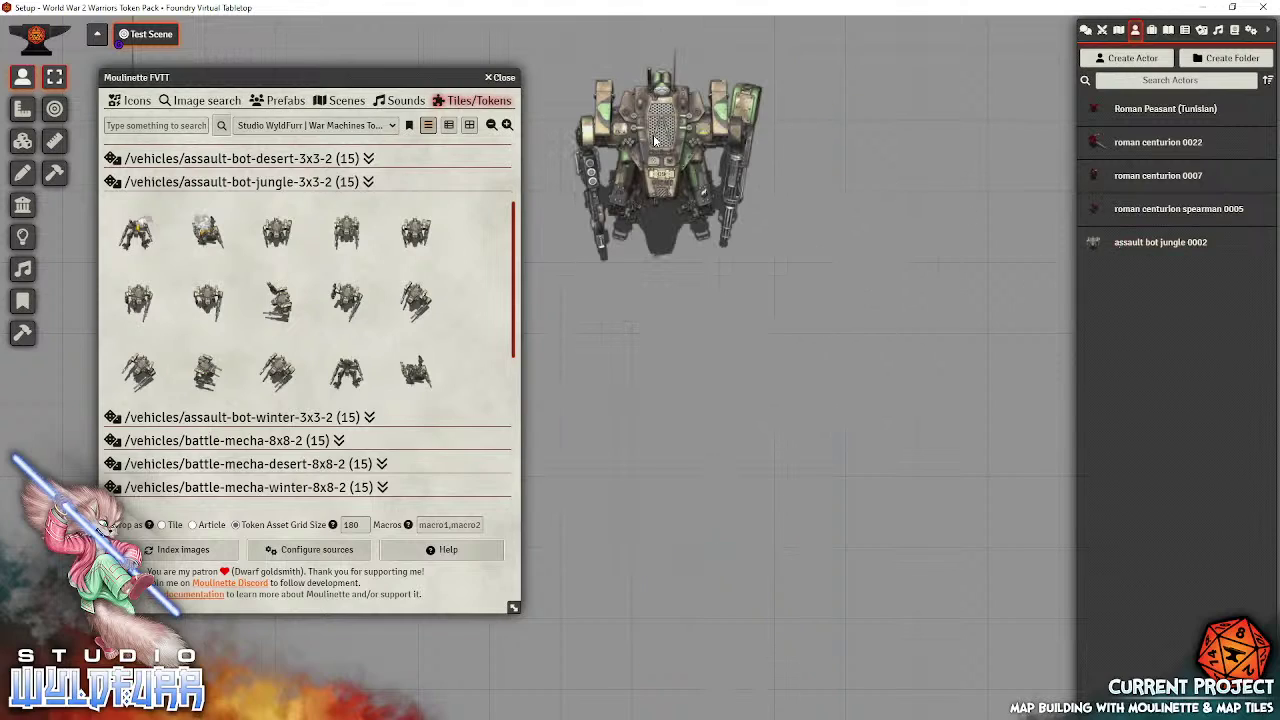
drag(1128, 233, 927, 180)
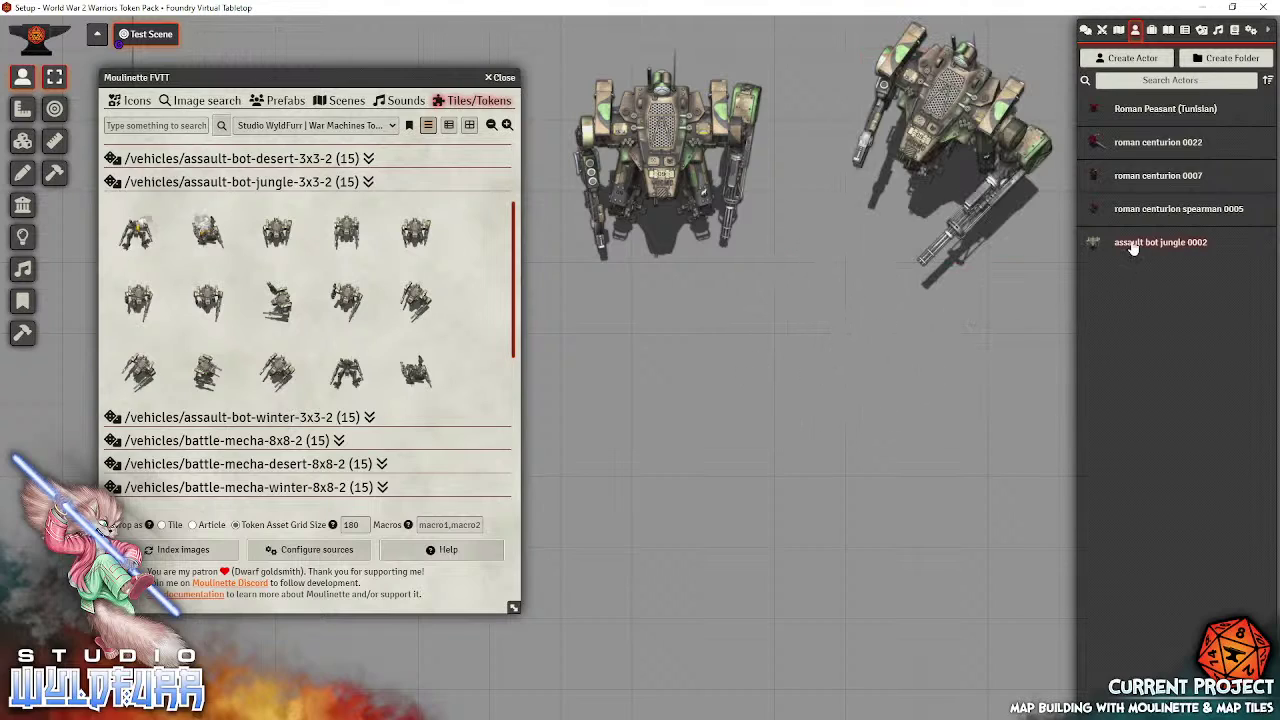
drag(1133, 248, 670, 392)
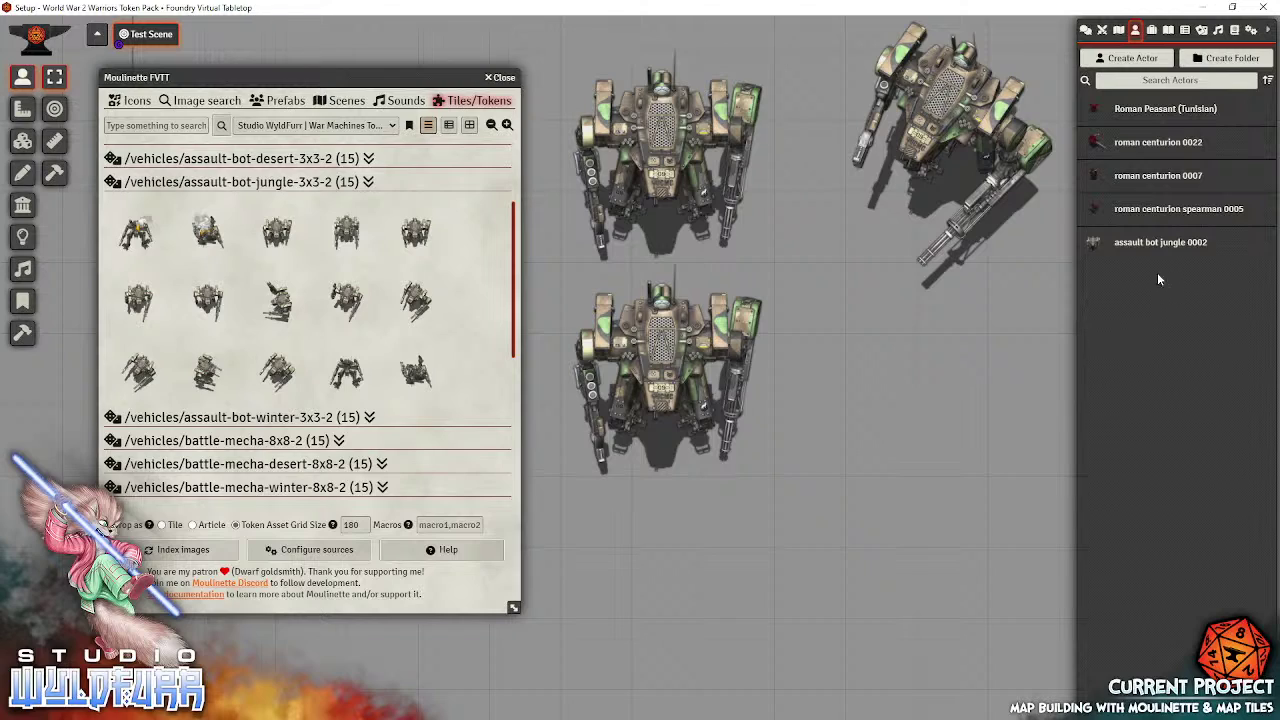
drag(1146, 251, 921, 391)
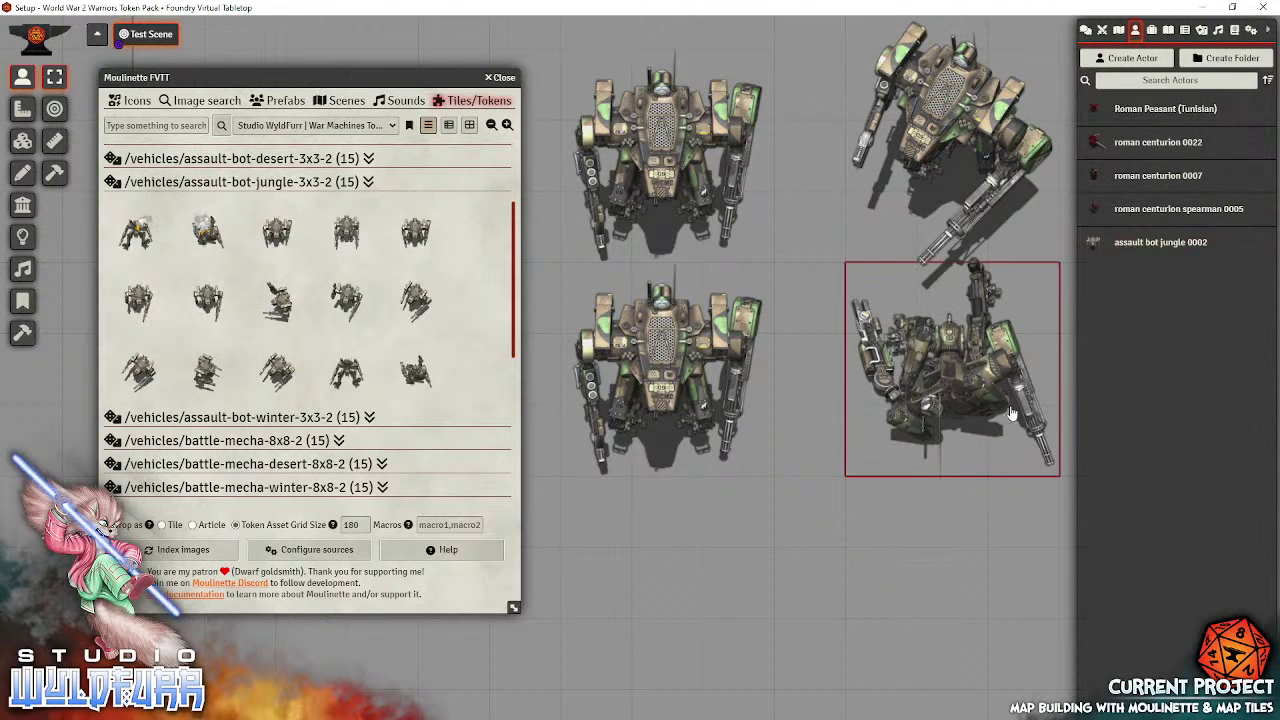
drag(1152, 249, 660, 618)
drag(1196, 250, 945, 617)
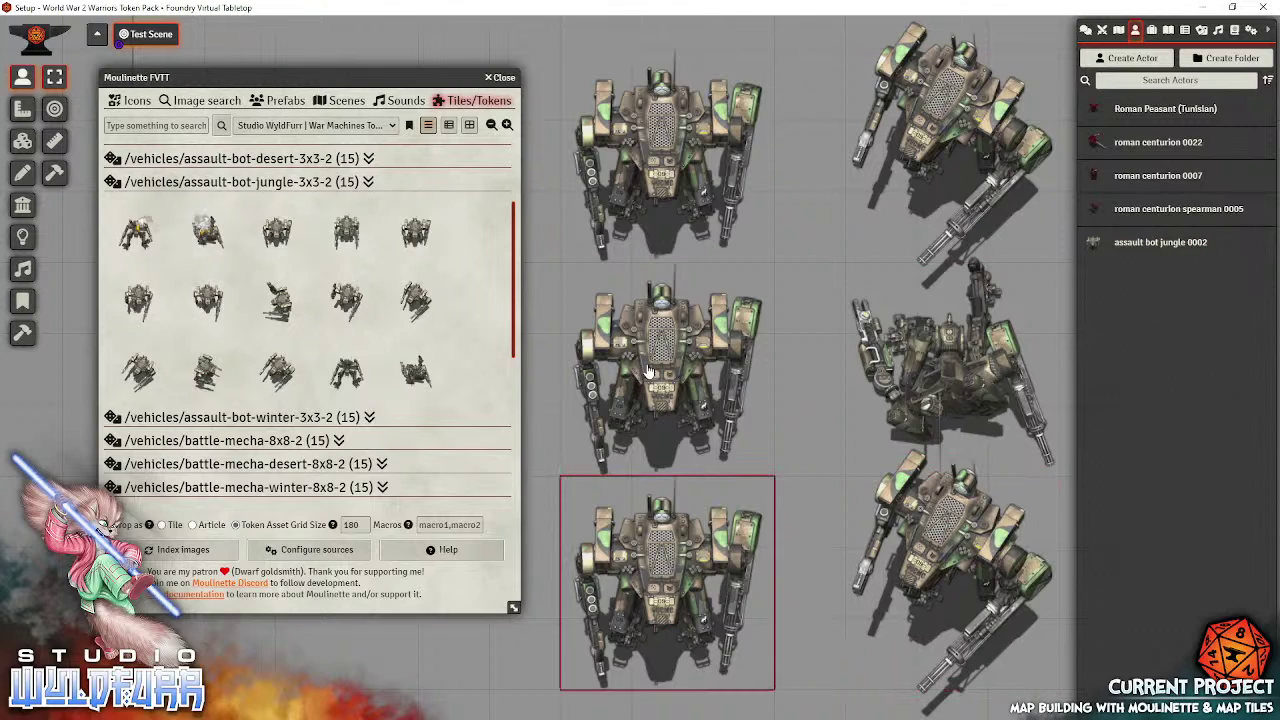
Step: Delete the six test tokens from the scene and move the Moulinette window toward the middle of the canvas
drag(622, 32, 1000, 693)
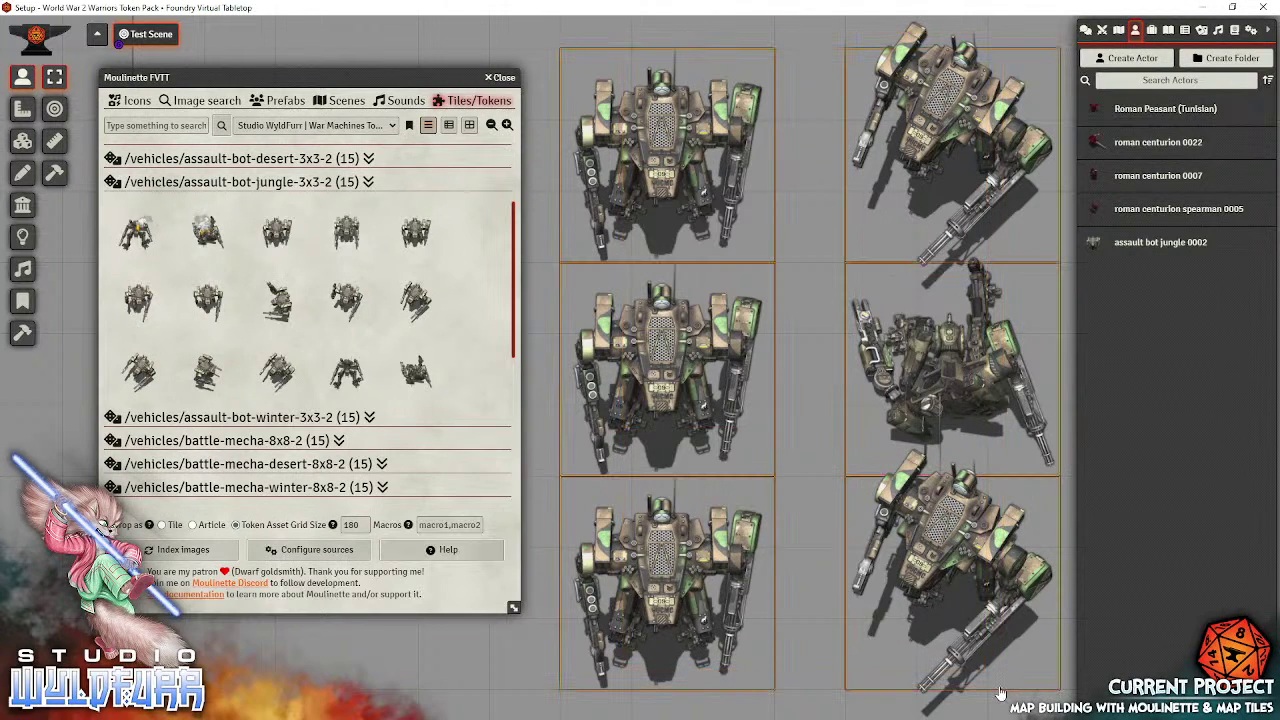
key(Delete)
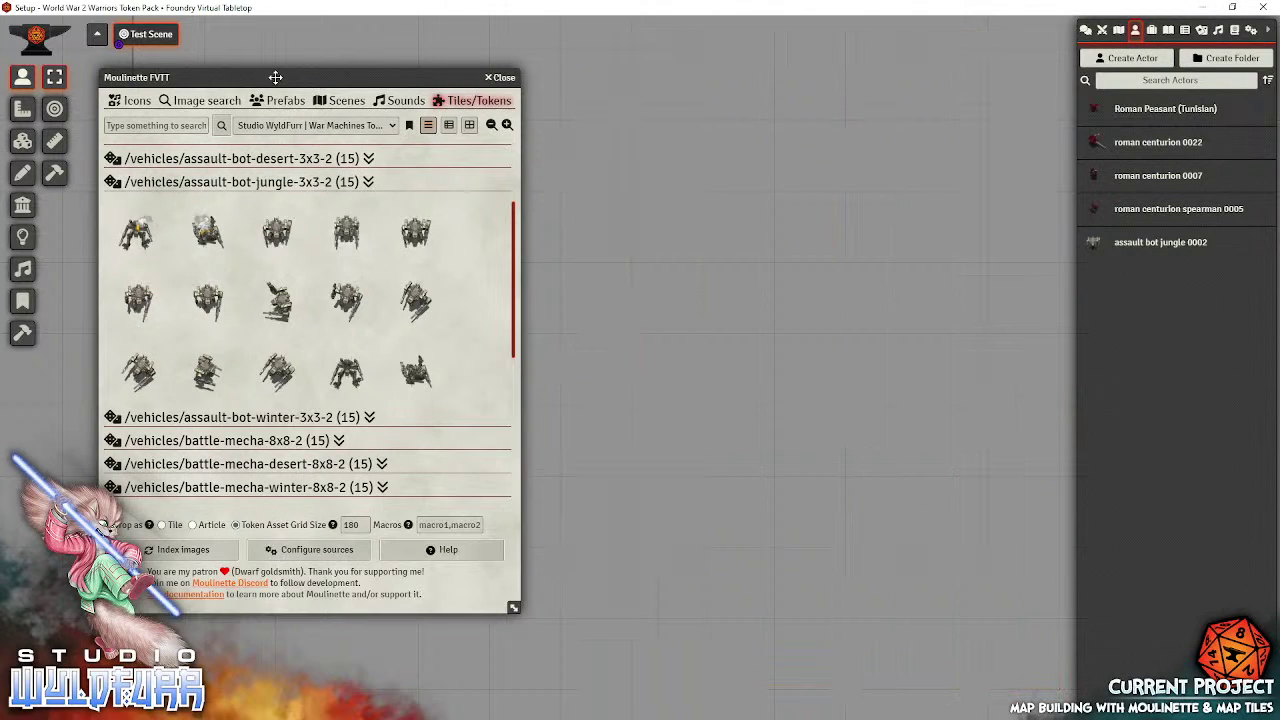
drag(275, 77, 609, 111)
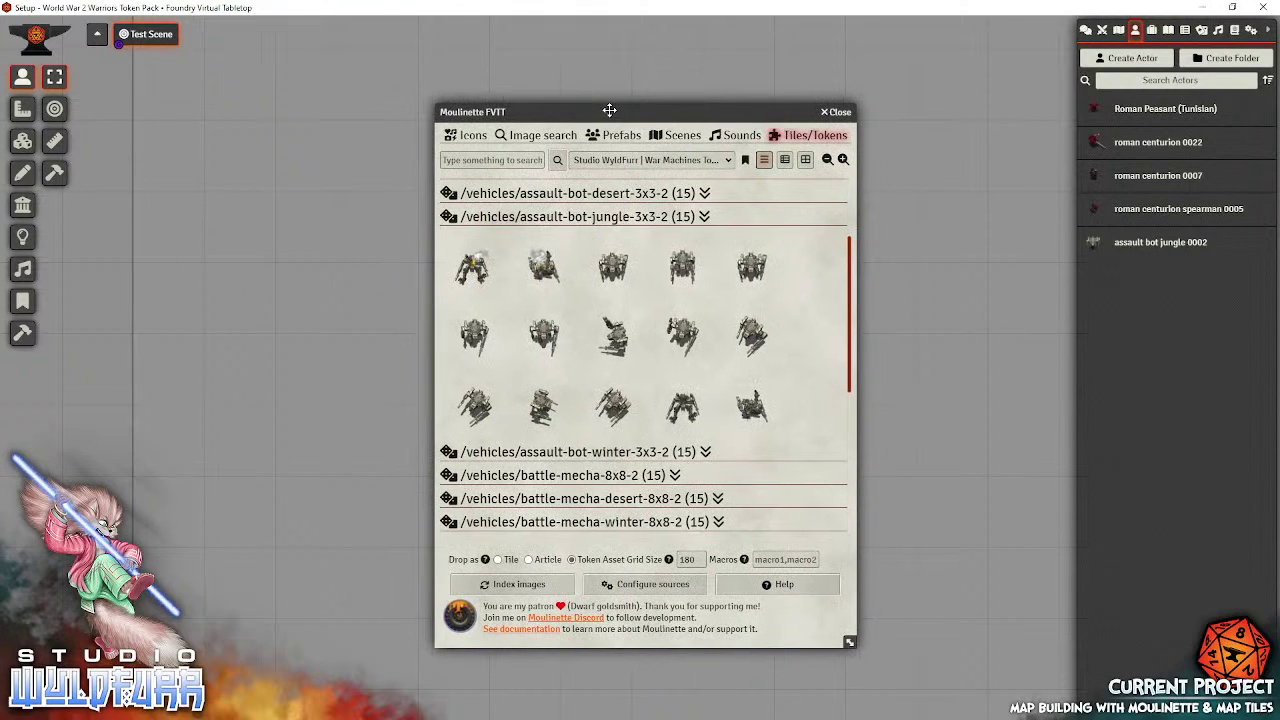